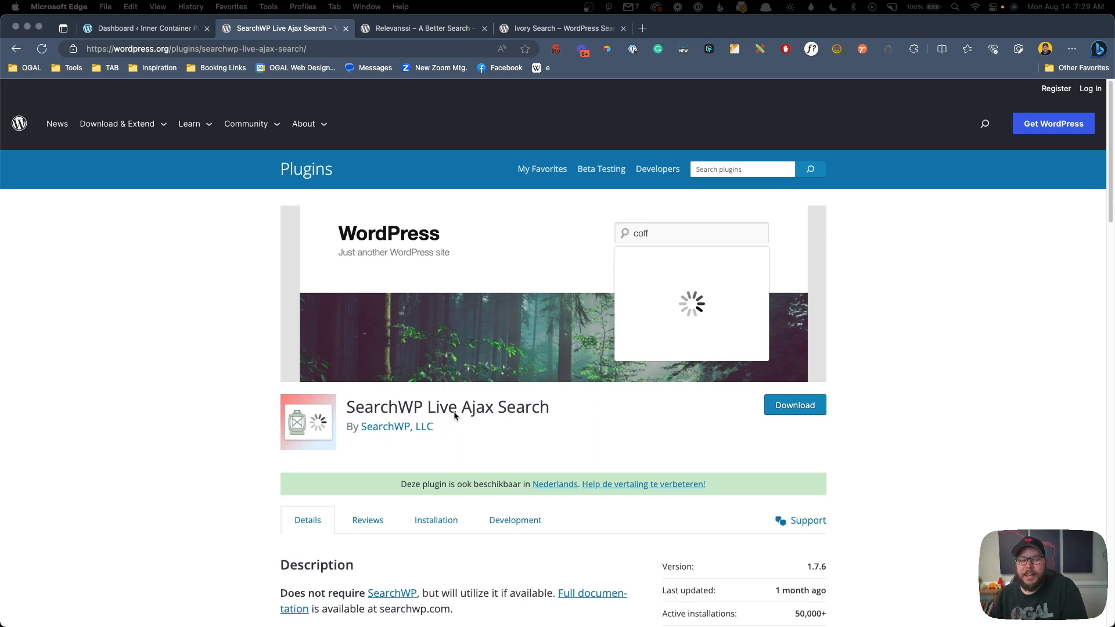
Step: Review the plugin pages for SearchWP Live Ajax Search, Relevanssi and Ivory Search
scroll(577, 426, down, 3)
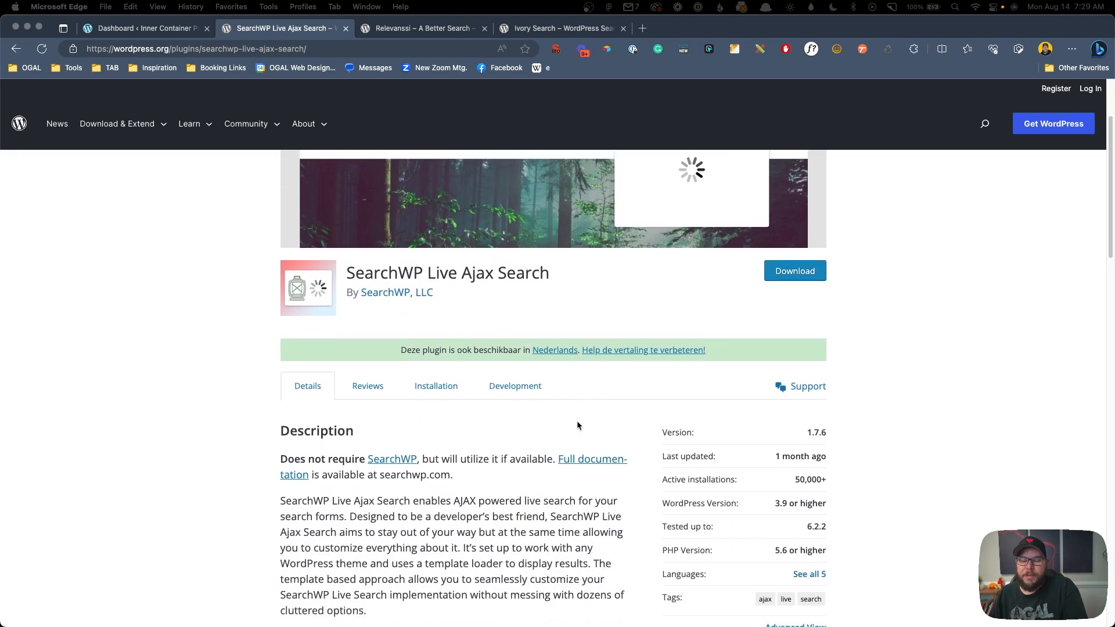
scroll(578, 425, up, 3)
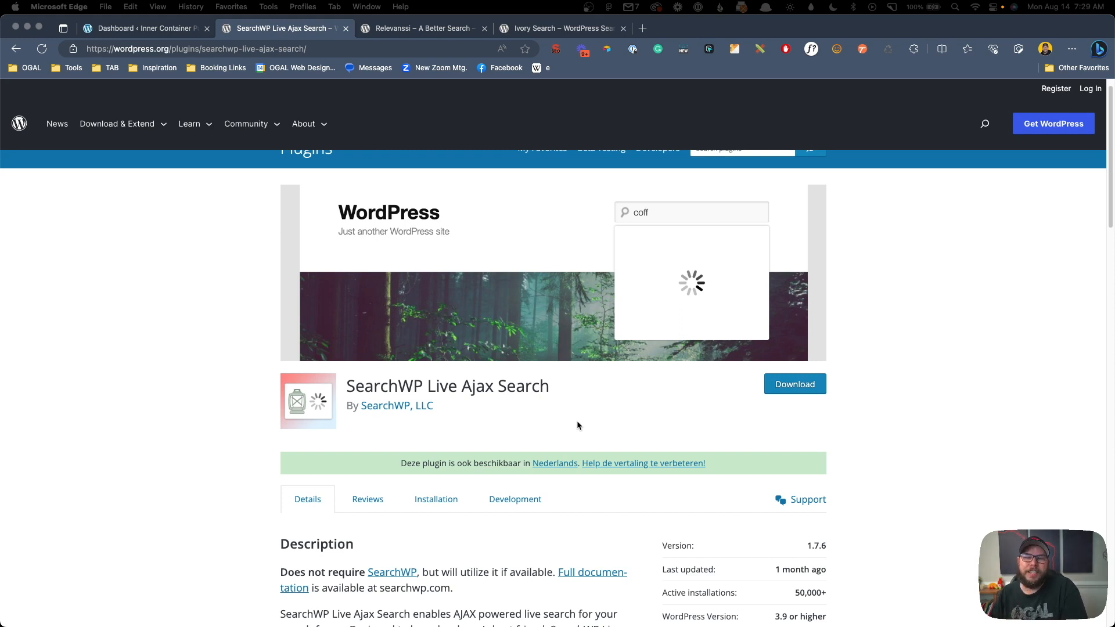
click(412, 29)
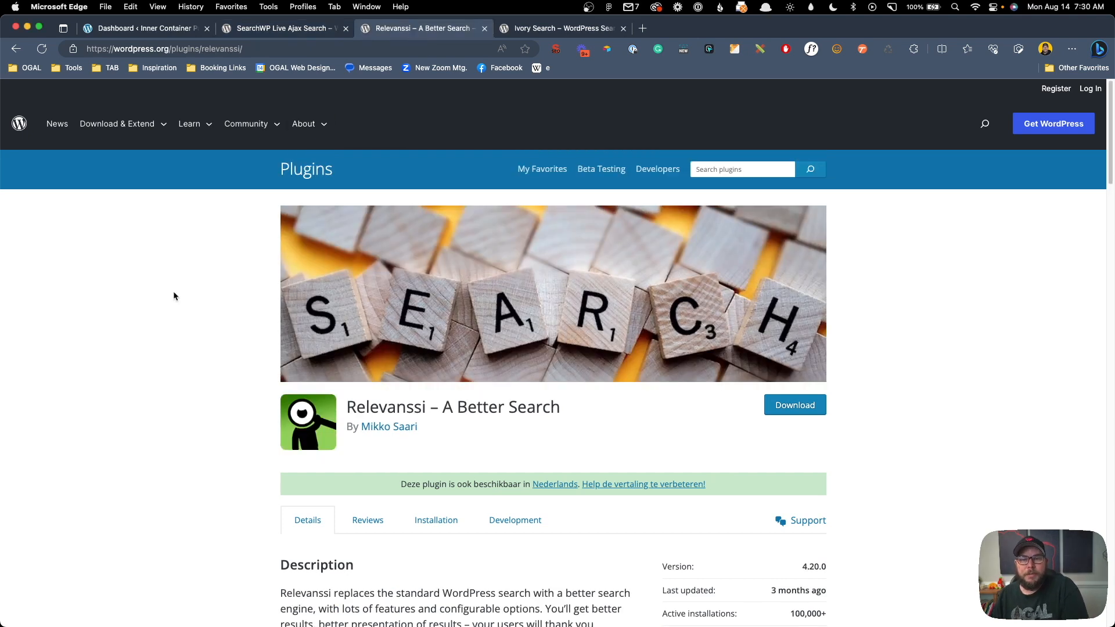
scroll(174, 296, down, 4)
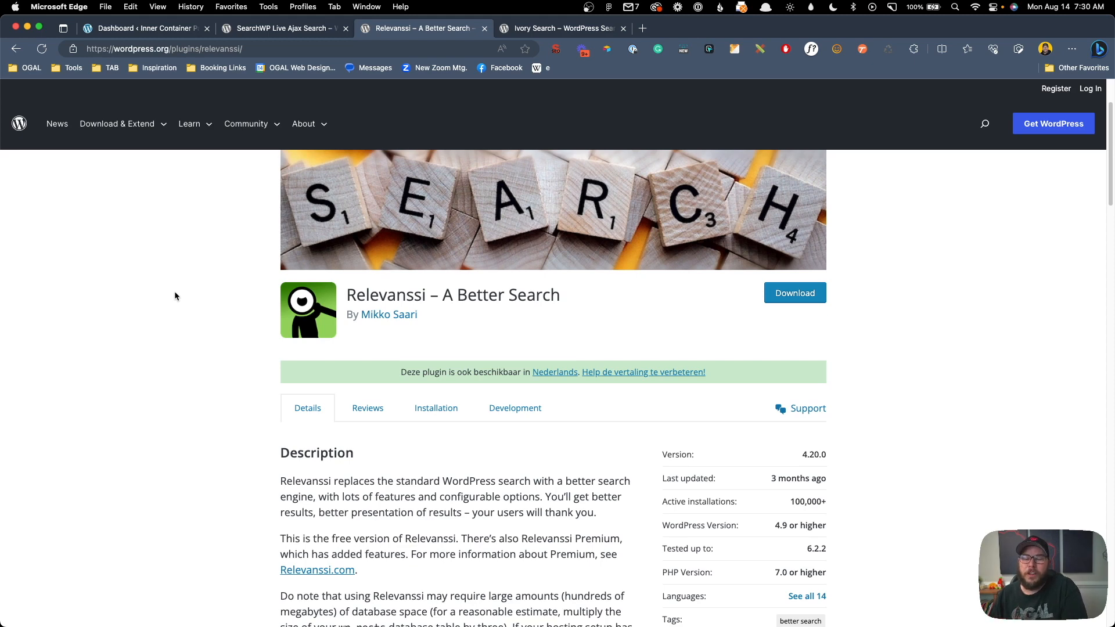
click(560, 29)
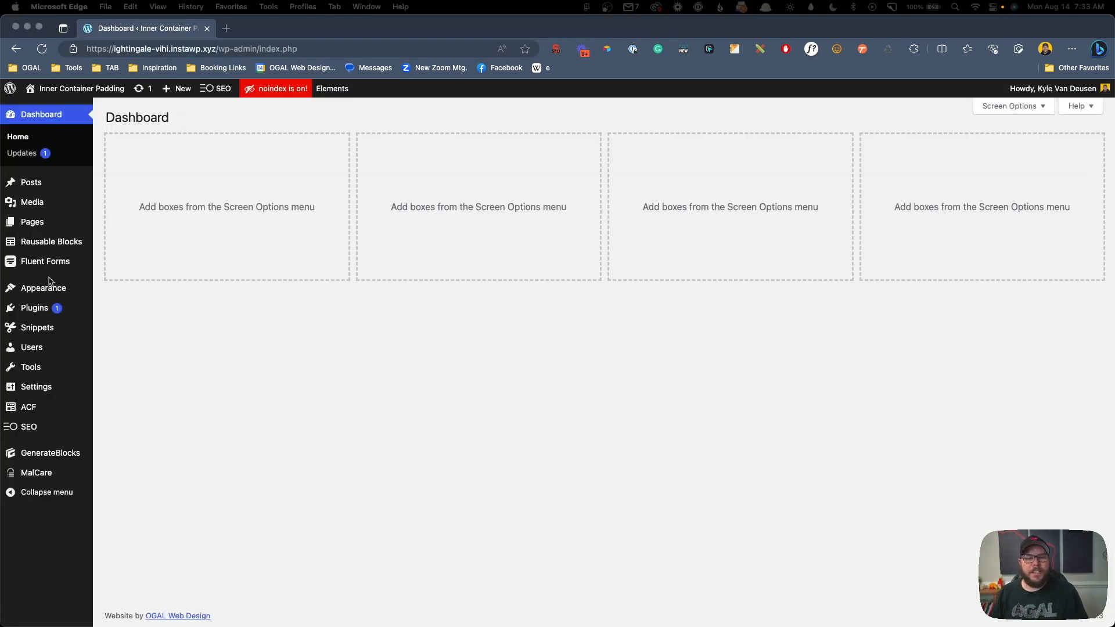
Step: Enable the navigation search modal in the Customizer's Primary Navigation layout settings
mouse_move(61, 289)
click(119, 308)
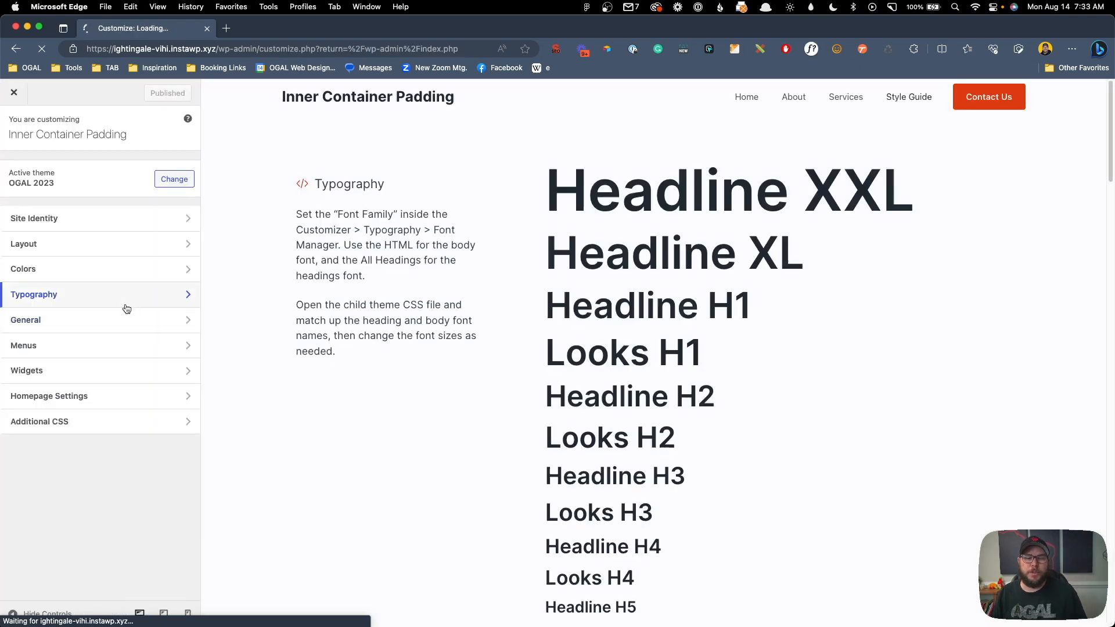
click(99, 249)
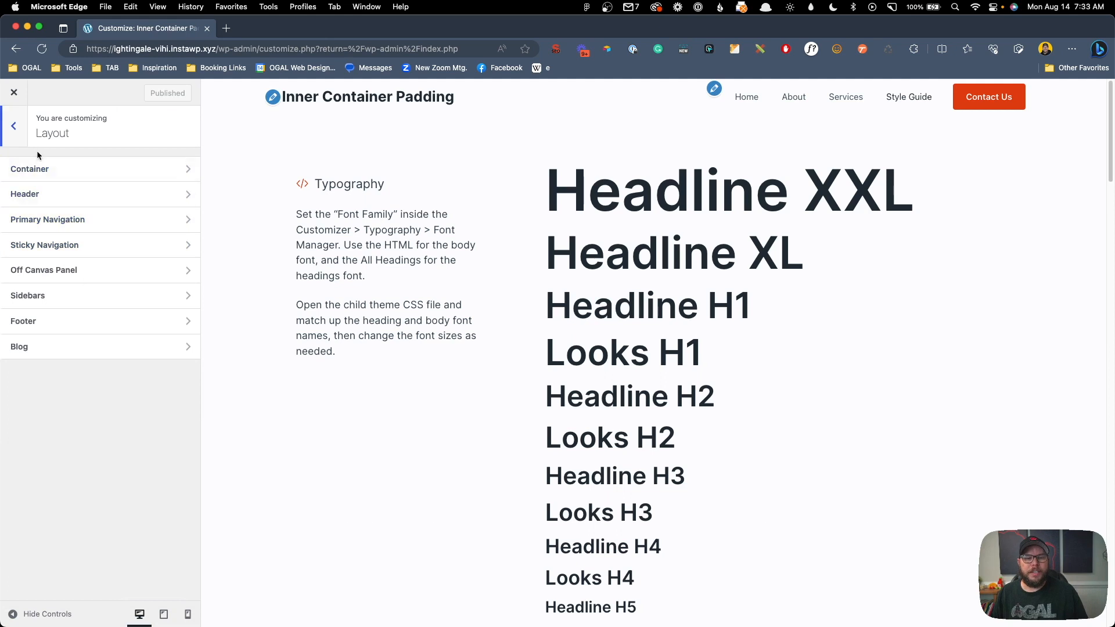
click(37, 220)
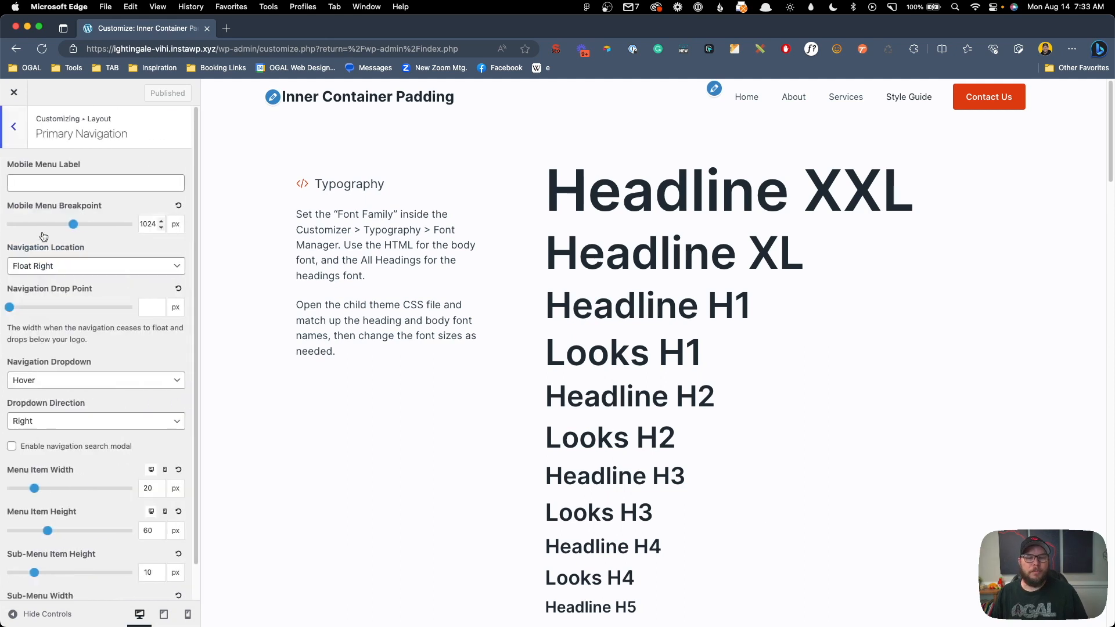
click(12, 446)
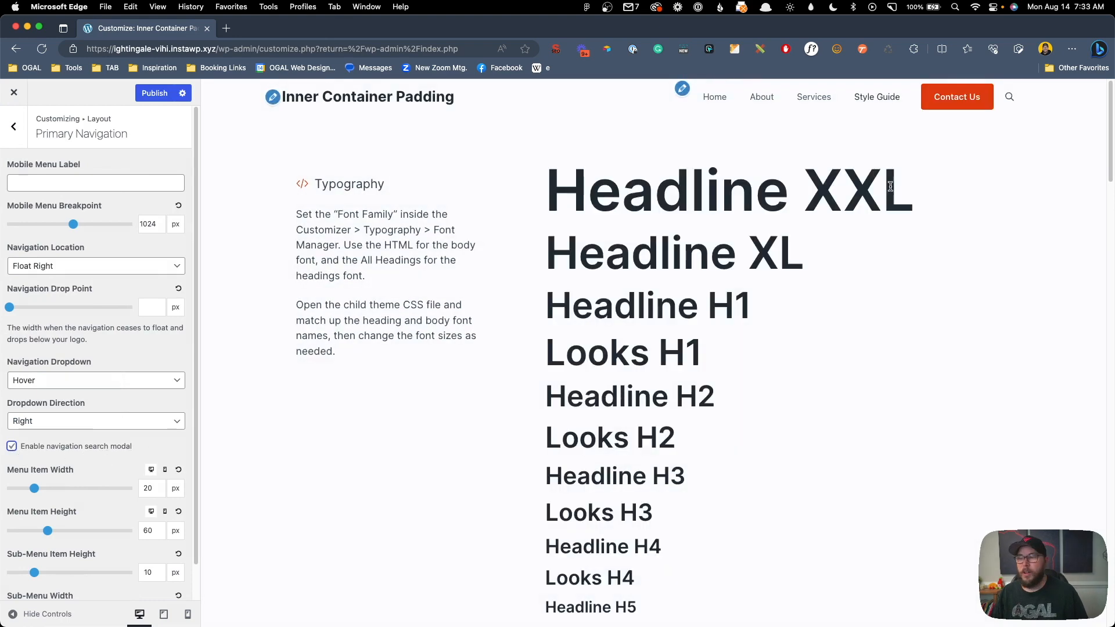
Step: Preview the header's search modal, publish the navigation change and close the Customizer
click(1009, 97)
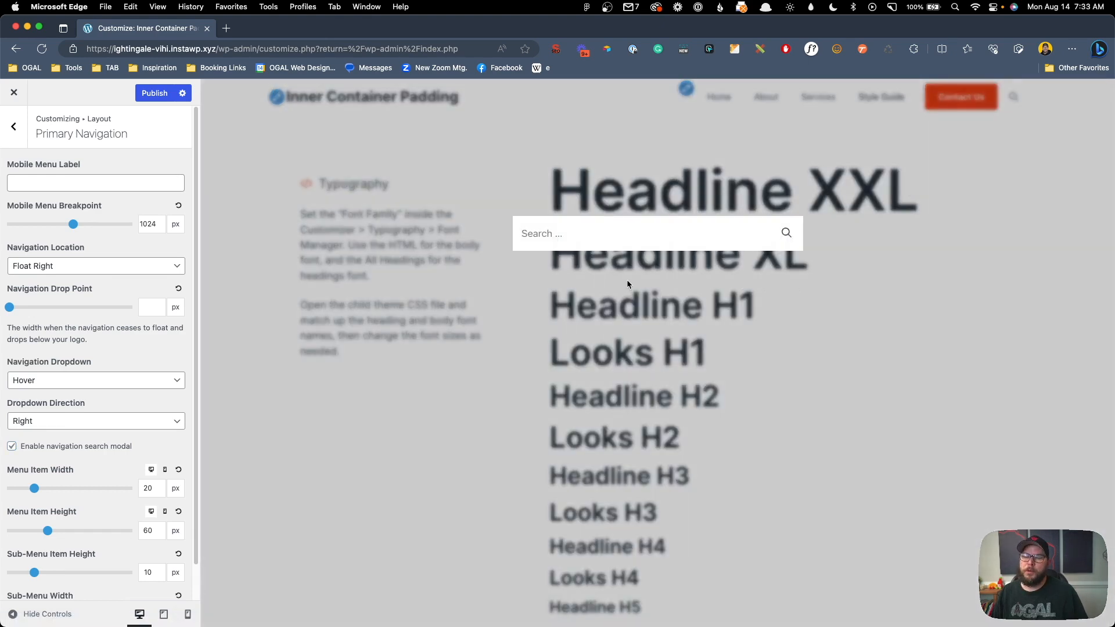
click(396, 178)
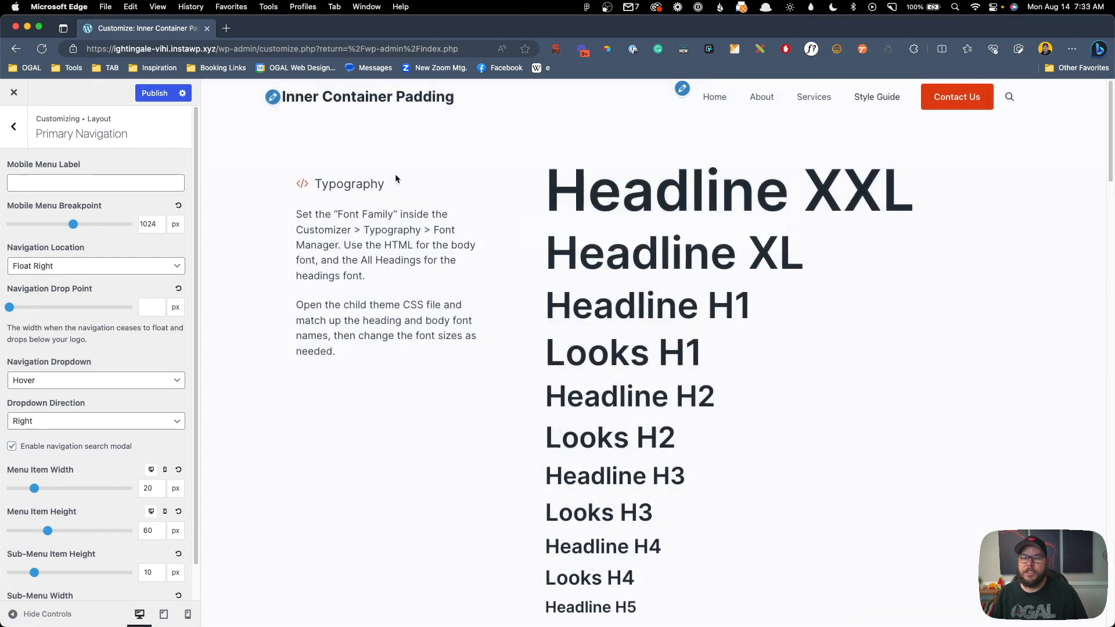
click(171, 92)
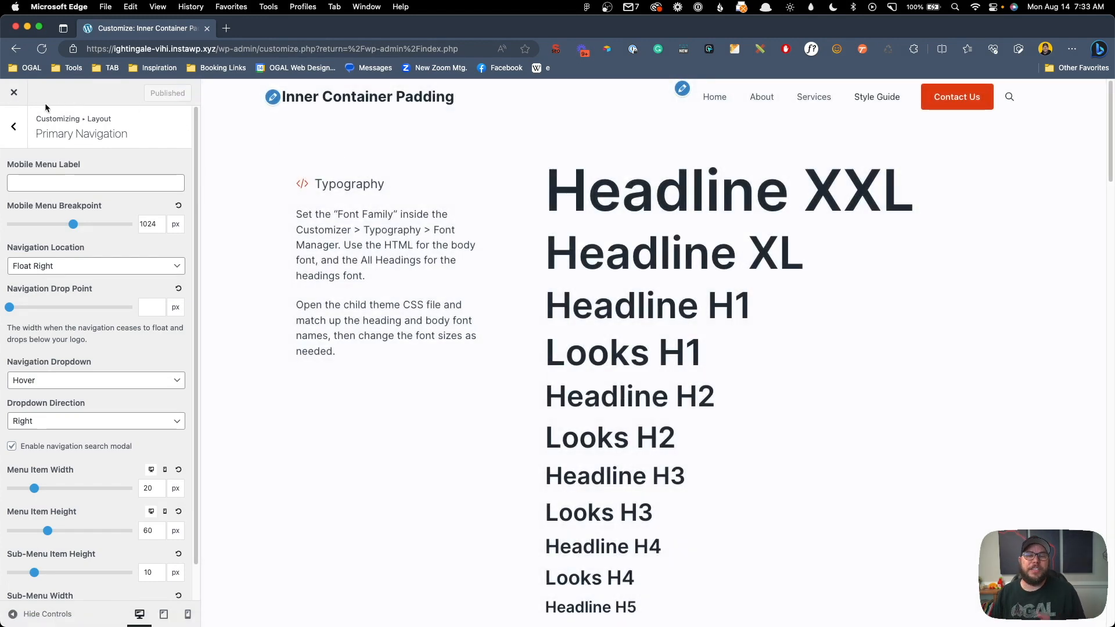
click(13, 102)
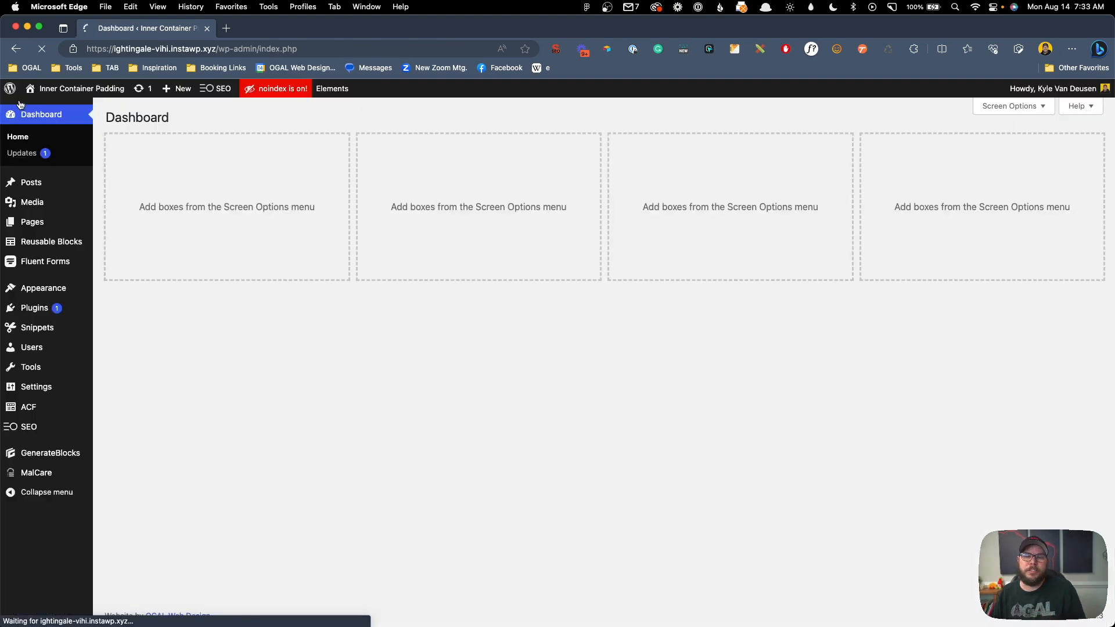
Step: Visit the live site and search for "depression" through the header's search modal
click(89, 103)
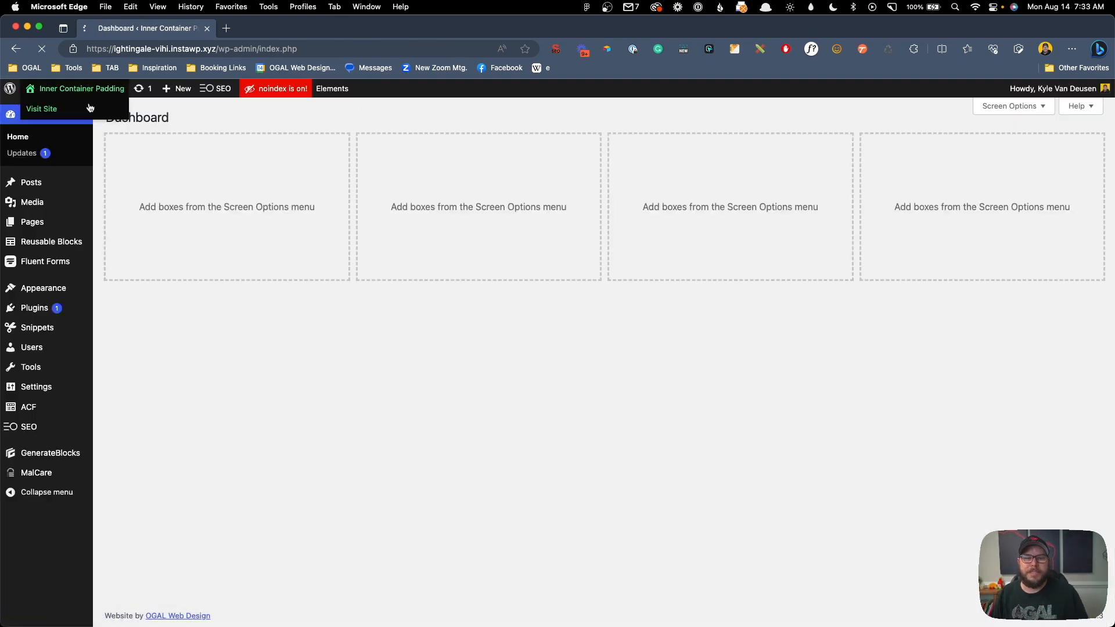
click(909, 116)
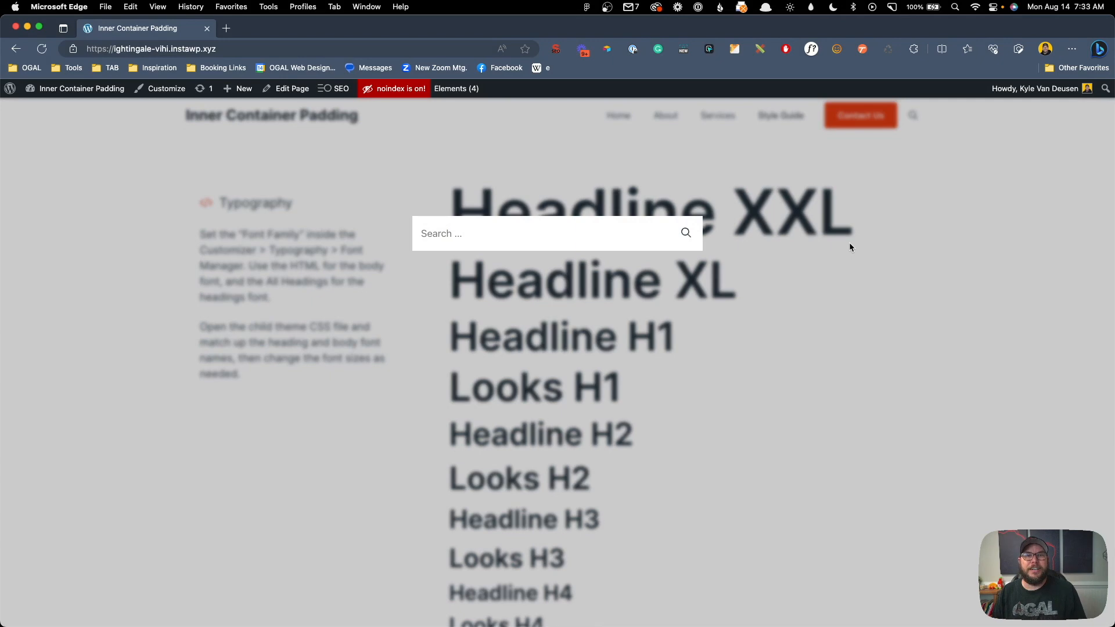
text(depres)
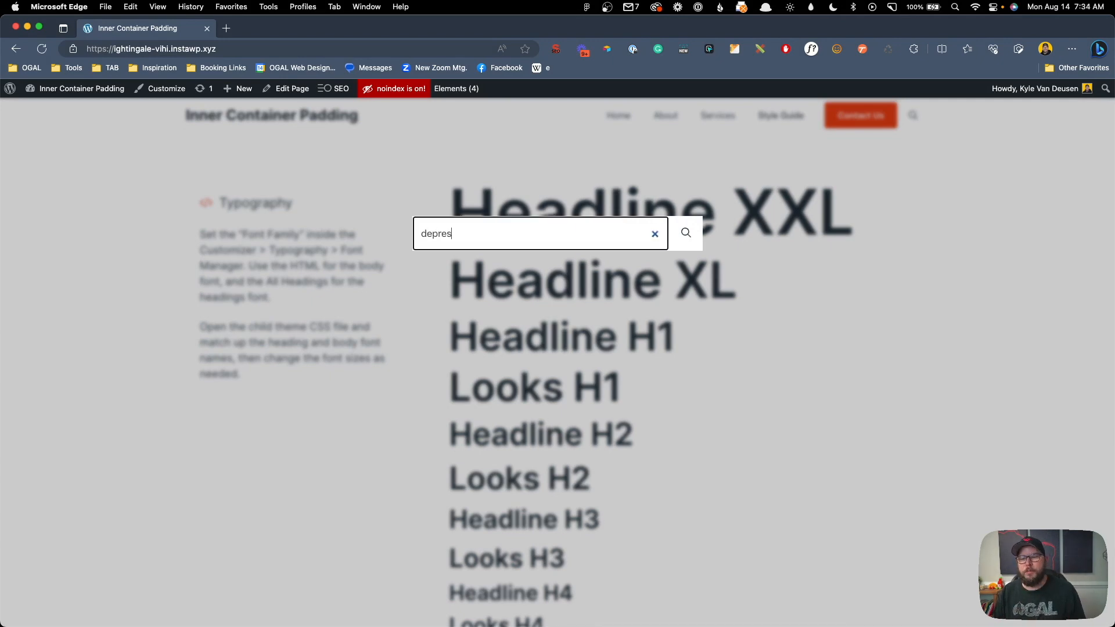
text(sion)
key(Return)
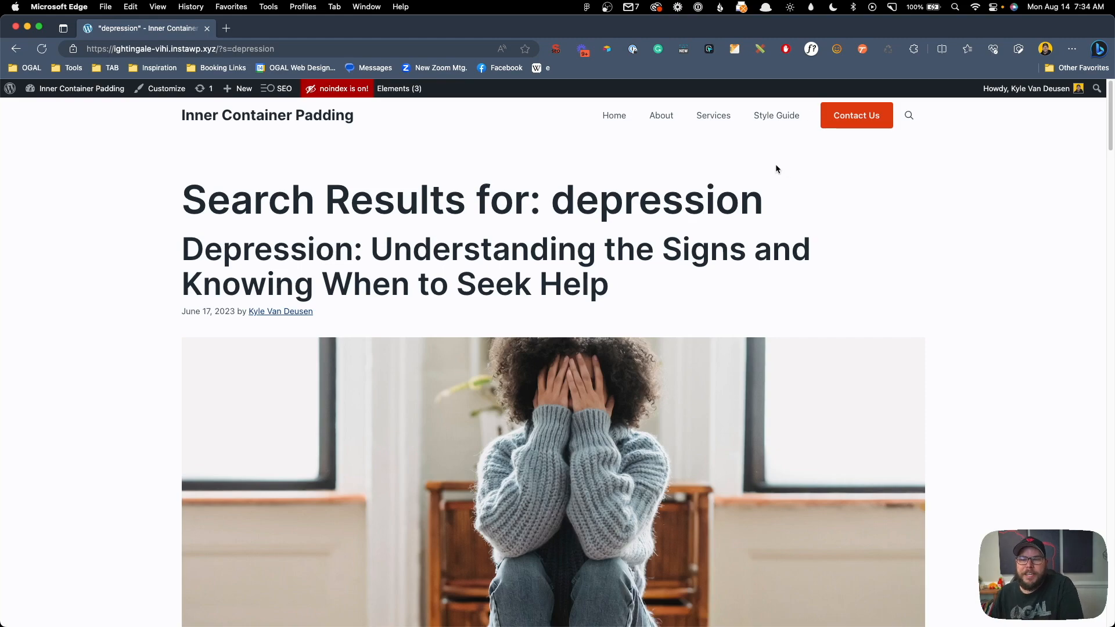
Step: Examine the heading and post listing layout of the default search results page for "depression"
scroll(775, 164, down, 1)
drag(199, 205, 728, 229)
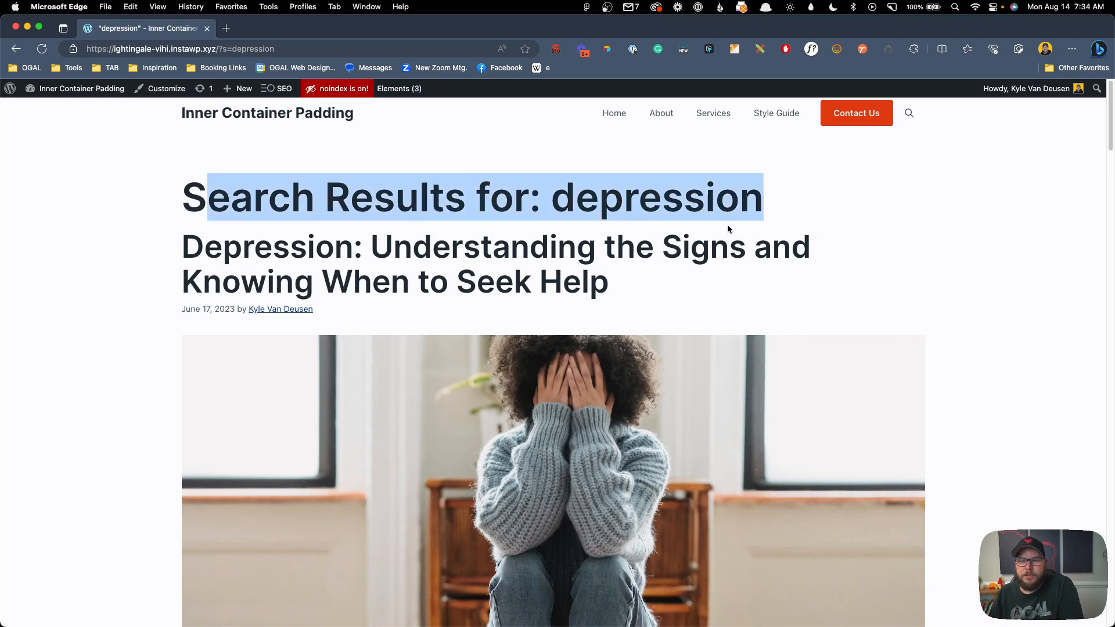
click(784, 204)
scroll(180, 247, down, 5)
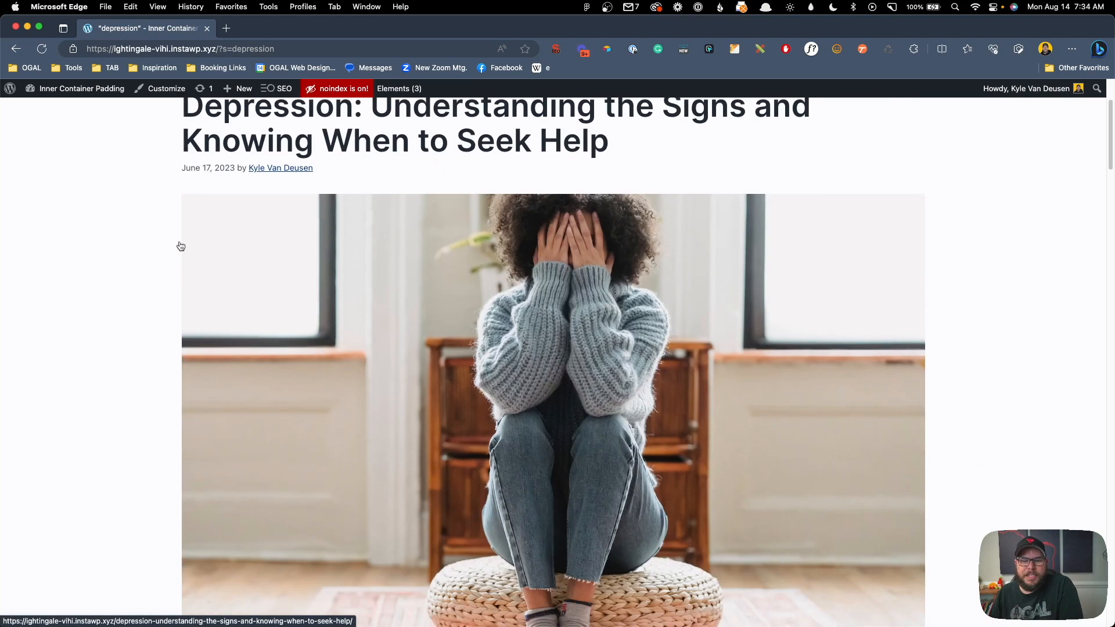
scroll(180, 246, down, 15)
scroll(186, 251, down, 12)
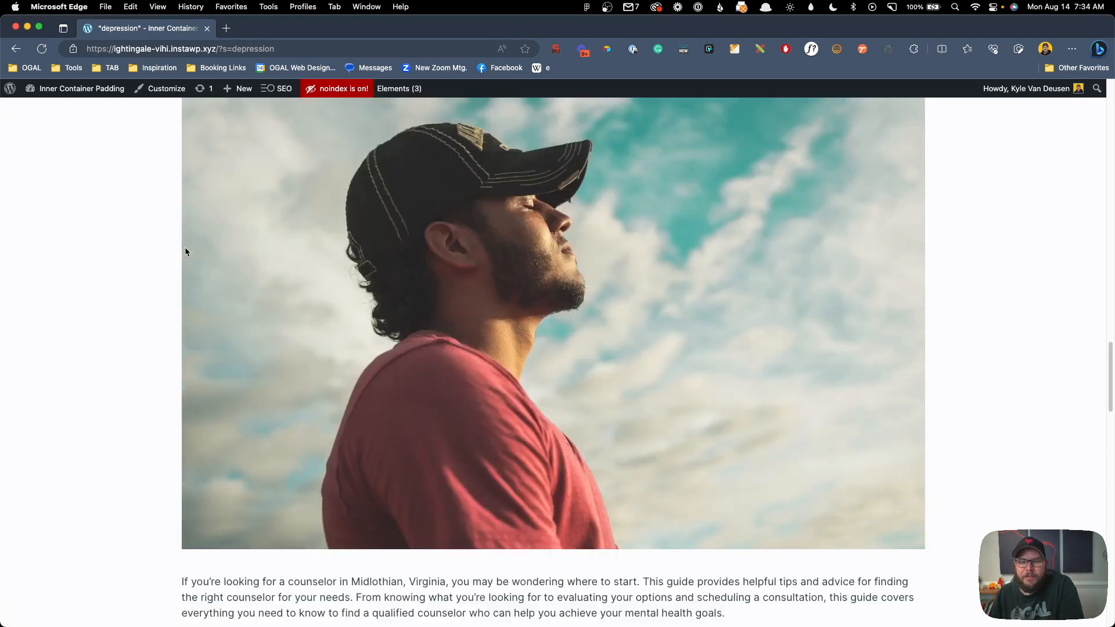
scroll(185, 251, down, 10)
scroll(185, 252, up, 12)
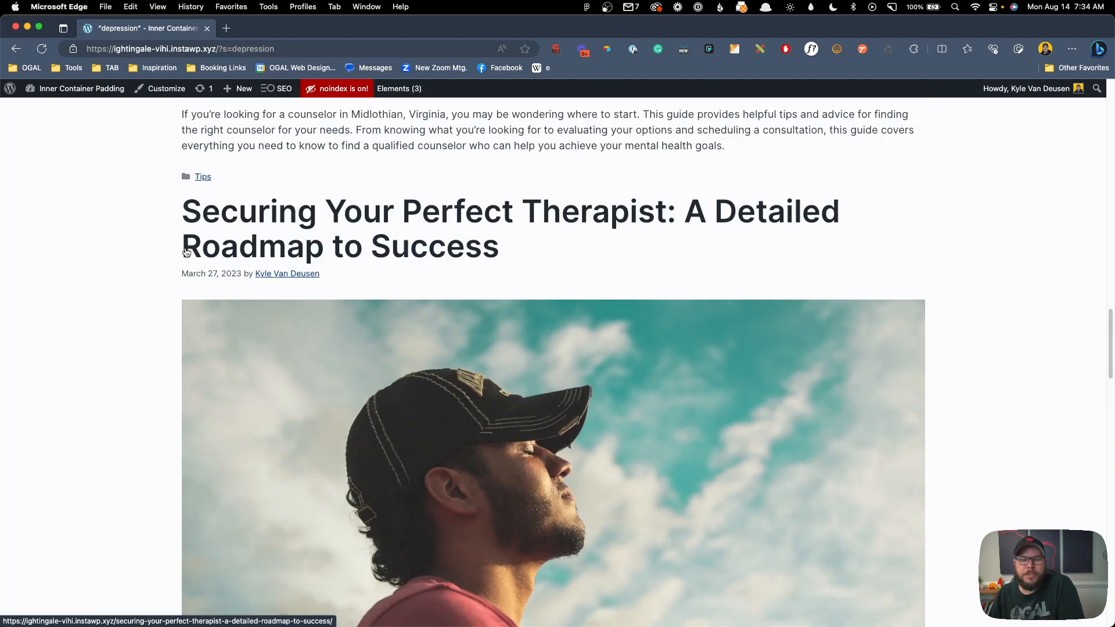
scroll(186, 251, up, 20)
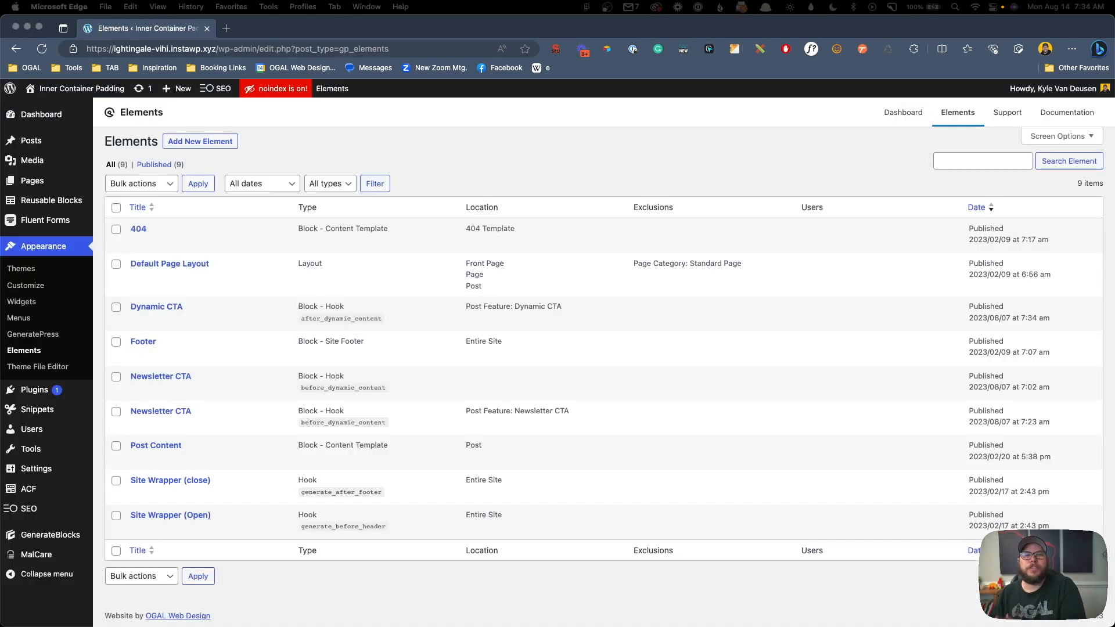
Step: Create a new Block element from the GeneratePress Elements list
click(342, 89)
click(218, 145)
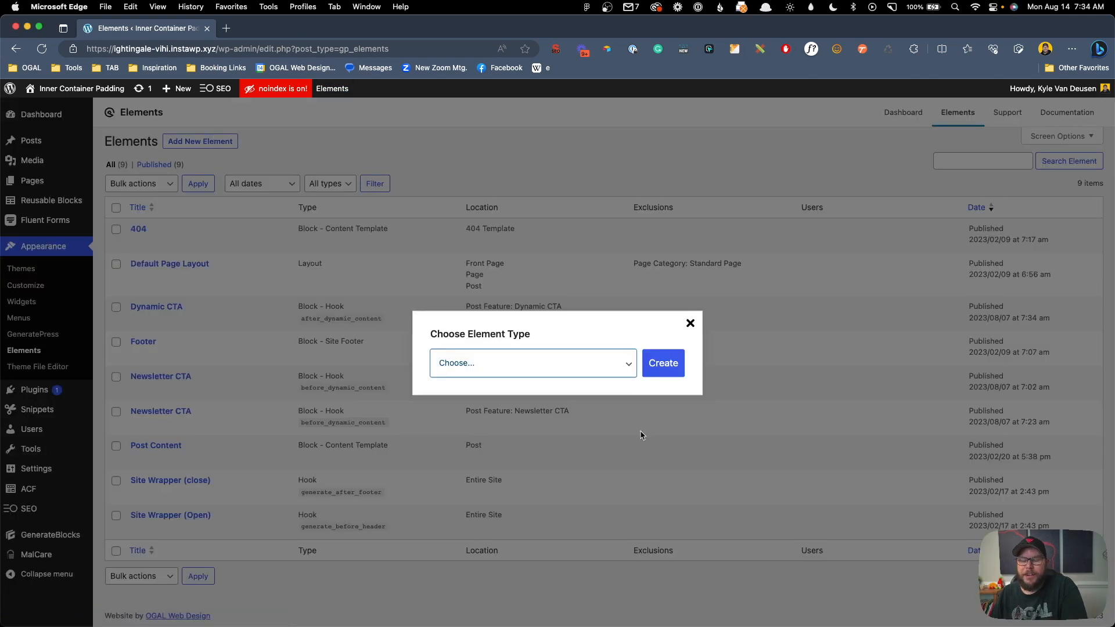
click(522, 368)
click(499, 378)
click(662, 363)
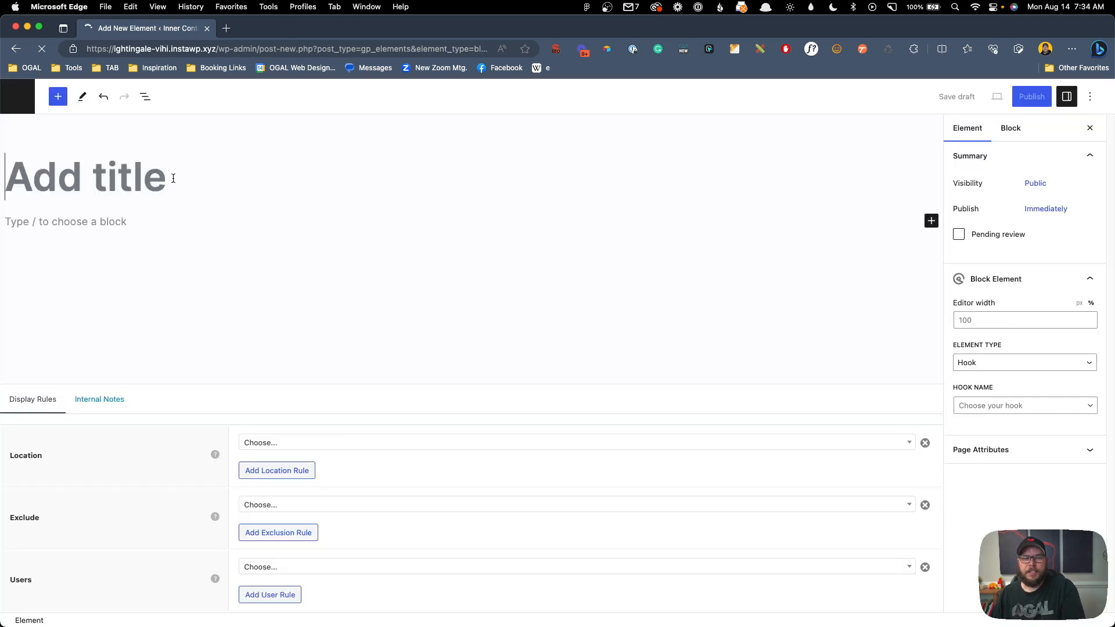
Step: Title the element "Search Results" and set its element type to Loop Template
text(Search Ress)
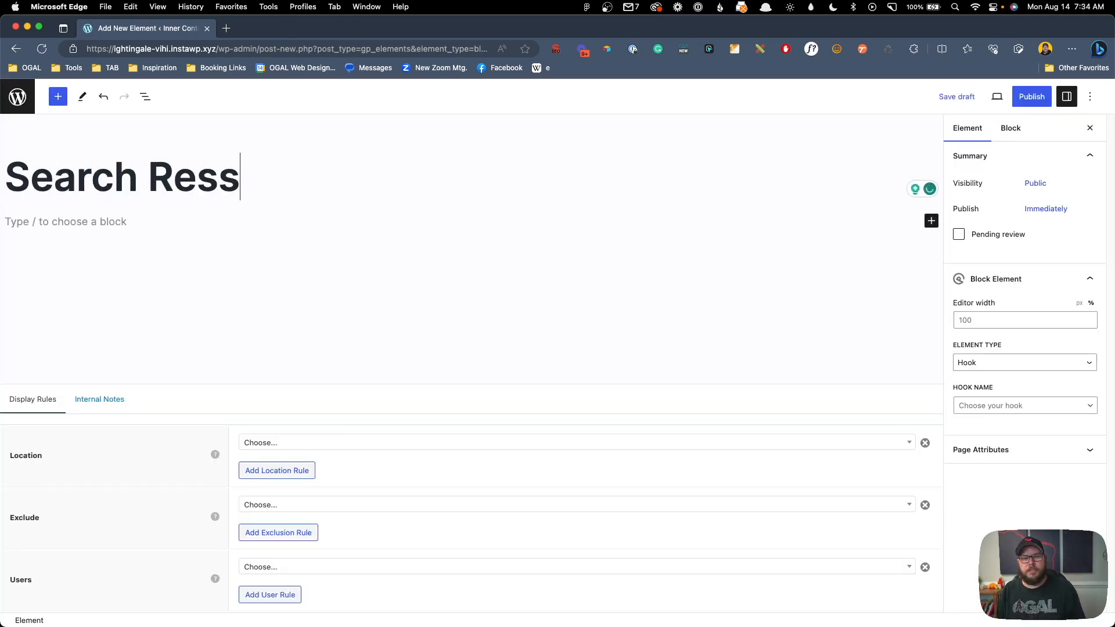
key(BackSpace)
text(ults)
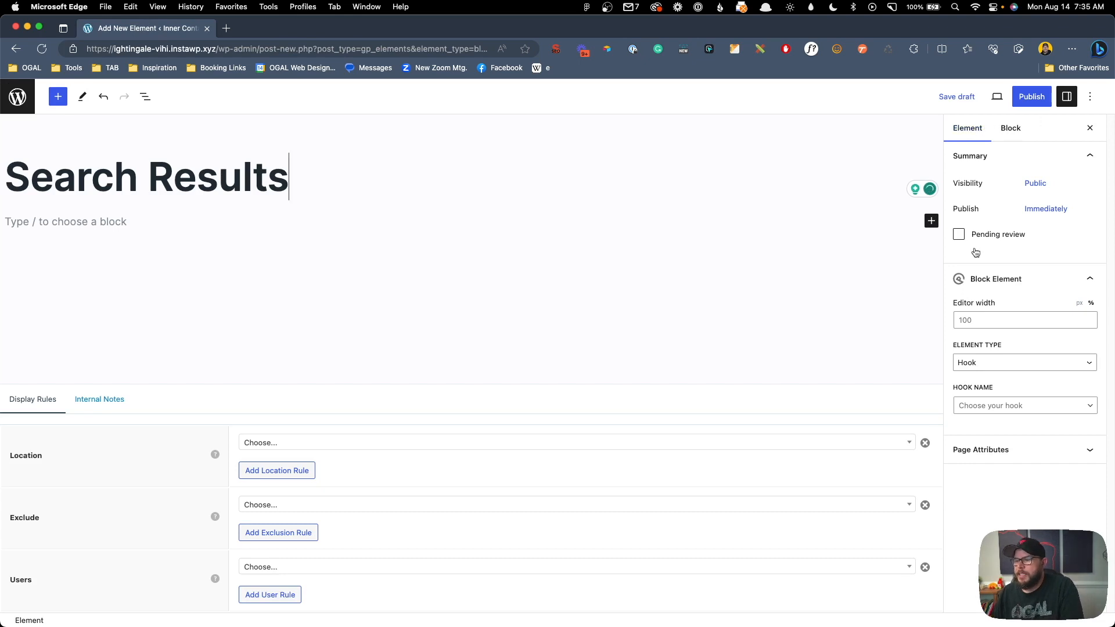
click(982, 361)
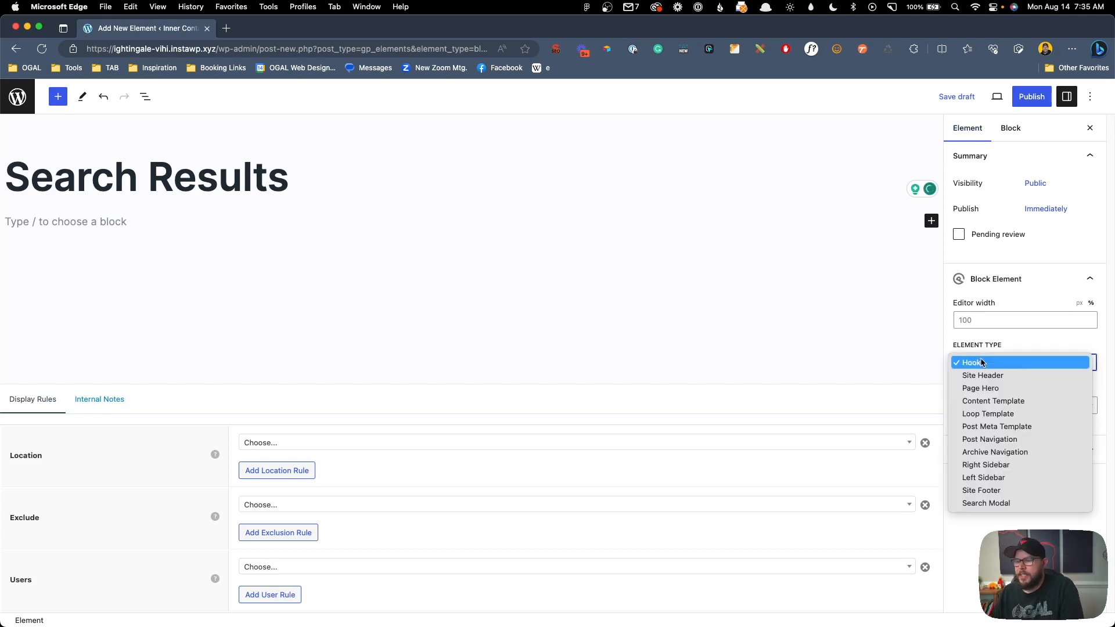
click(991, 410)
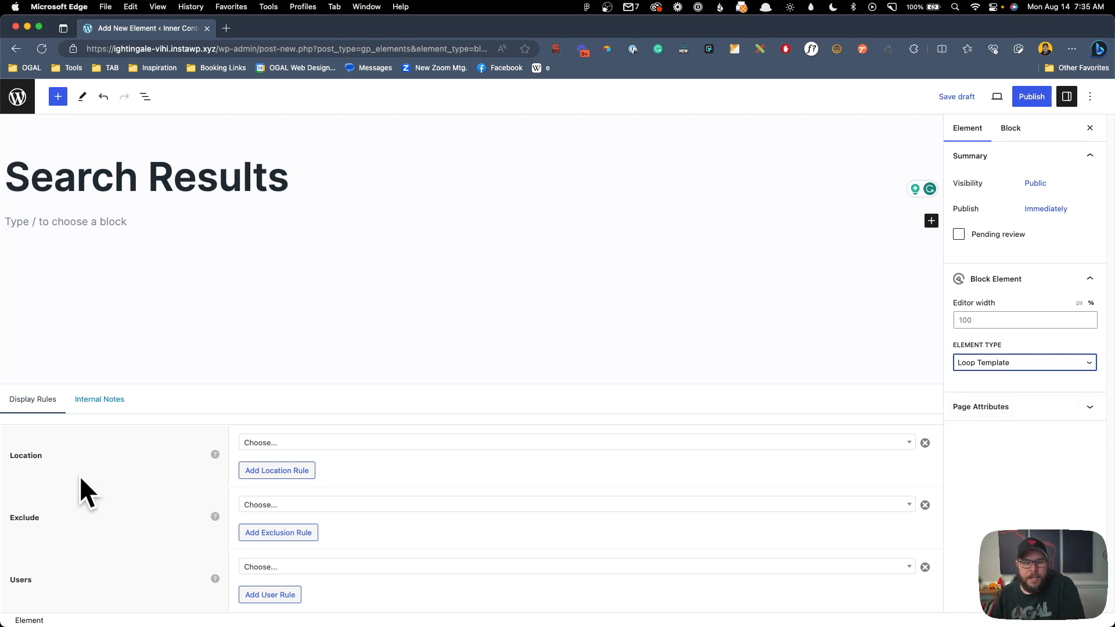
Step: Set the element's display location rule to Search Results
click(274, 447)
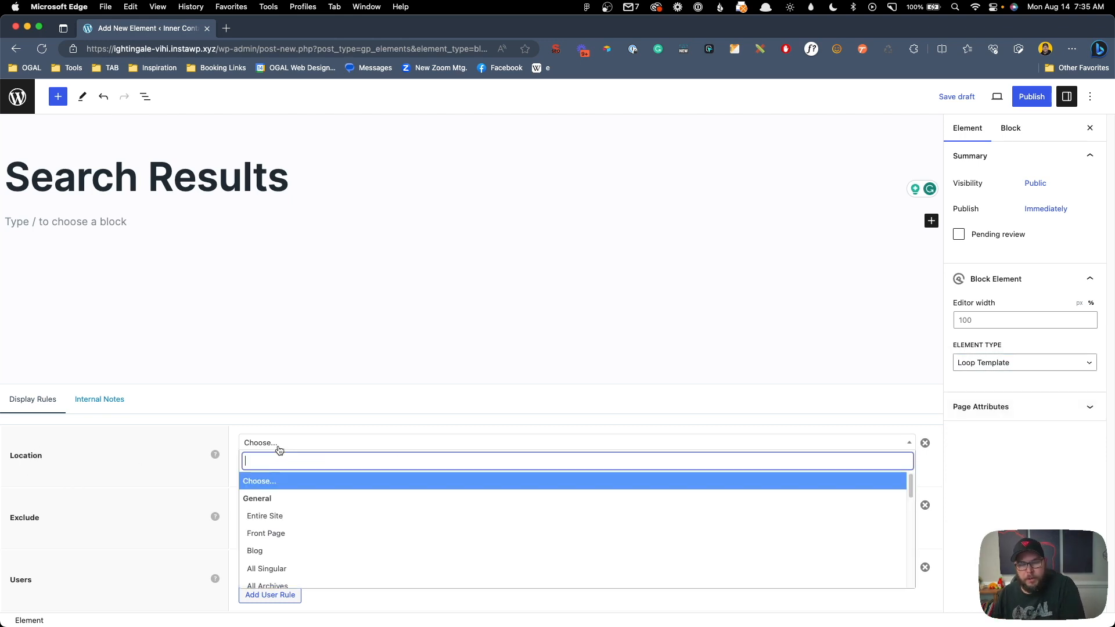
text(sea)
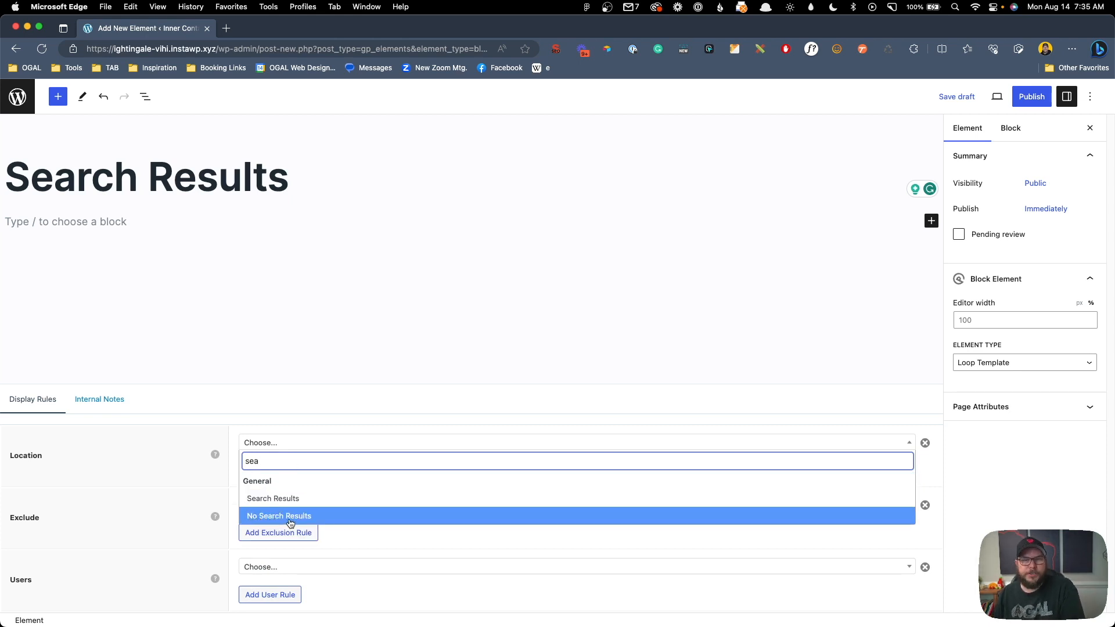
click(290, 504)
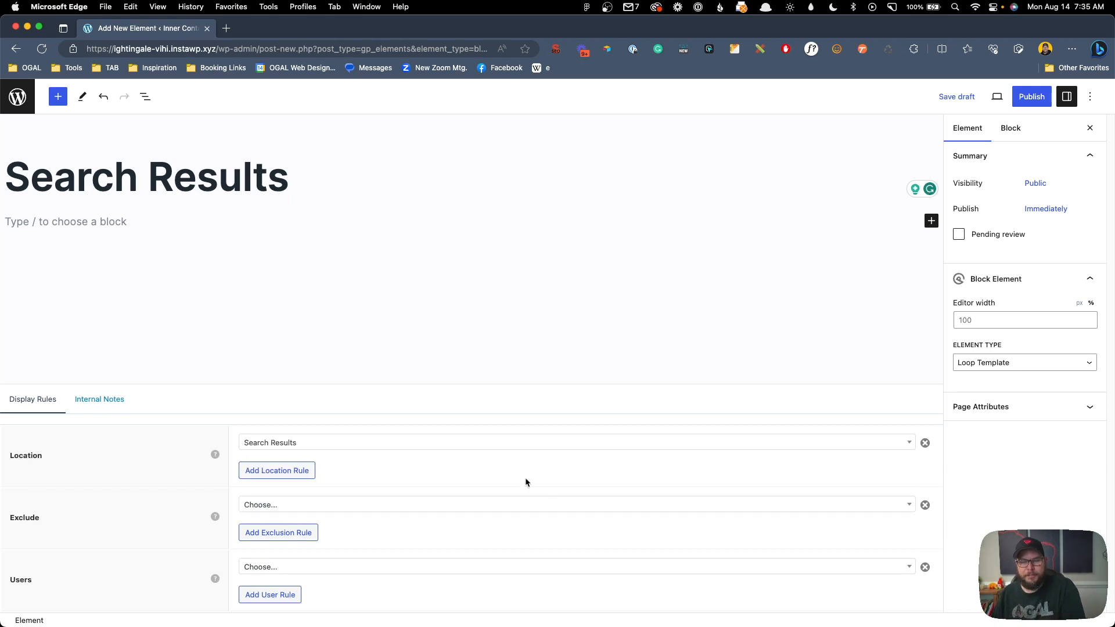
Step: Paste a section made of an outer container and a nested inner container into the element's content
click(113, 224)
text(/sec)
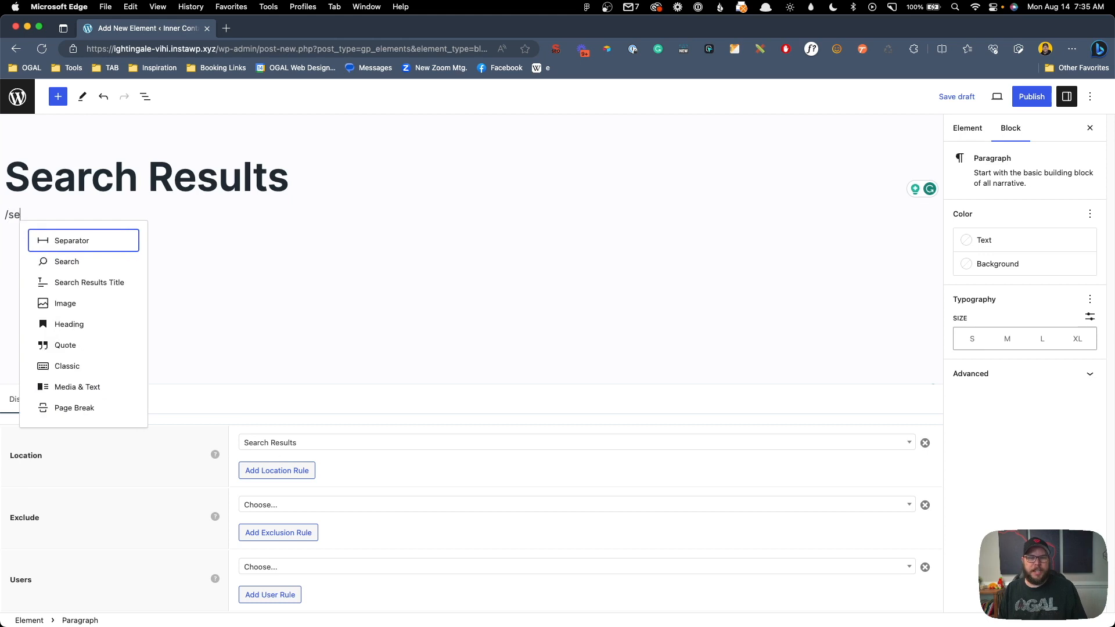
key(BackSpace)
key(BackSpace)
key(BackSpace)
key(BackSpace)
key(super+v)
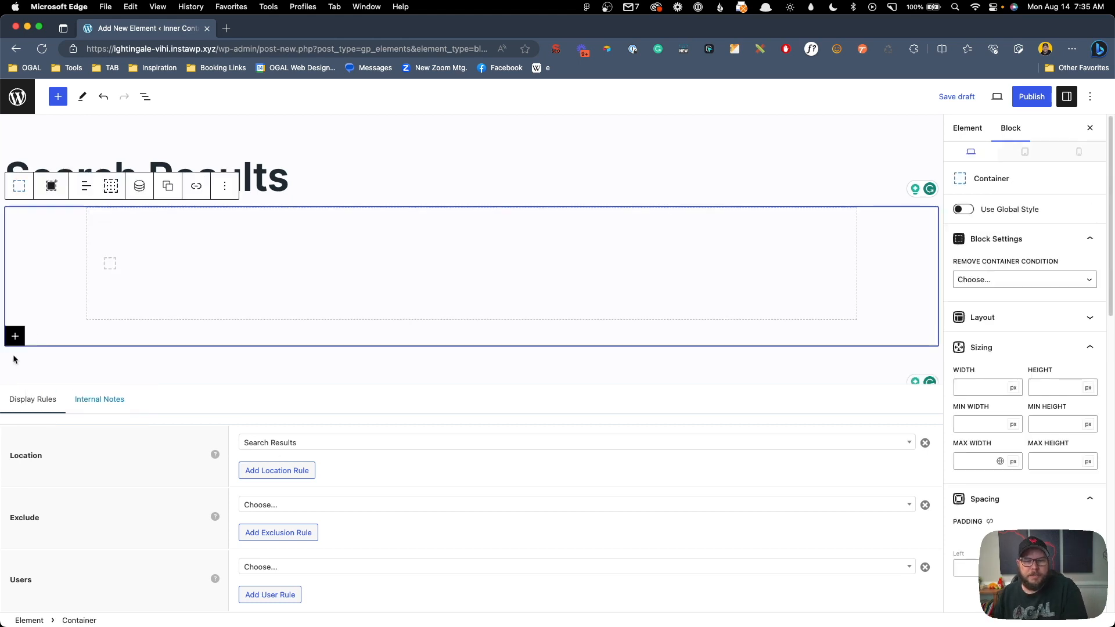
Step: Add a container inside the nested inner container and set its maximum width to 50%
click(143, 240)
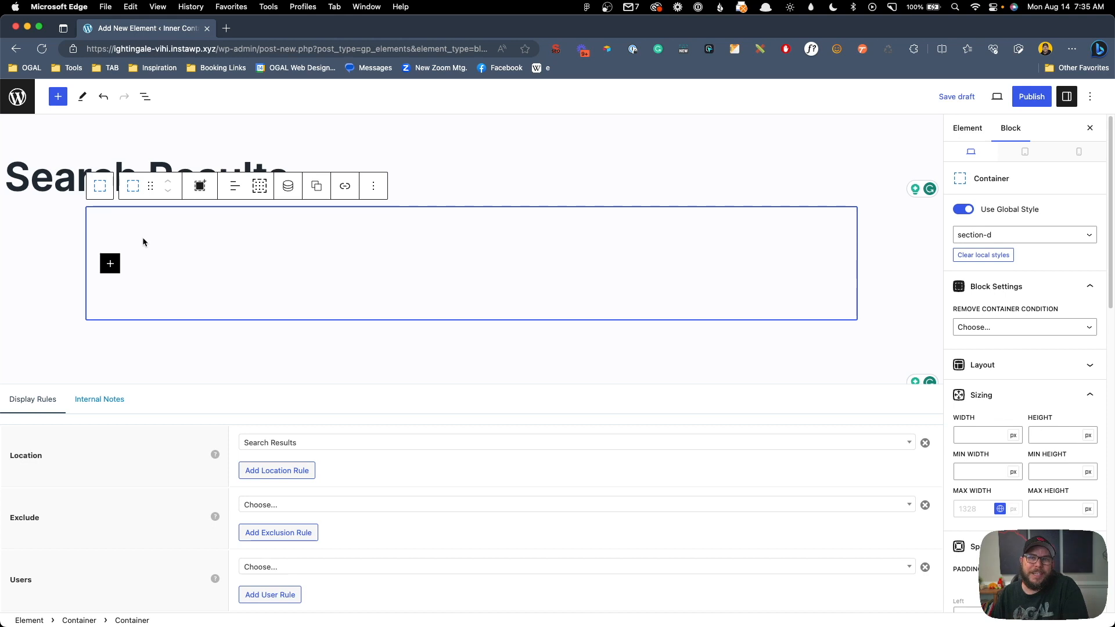
click(116, 271)
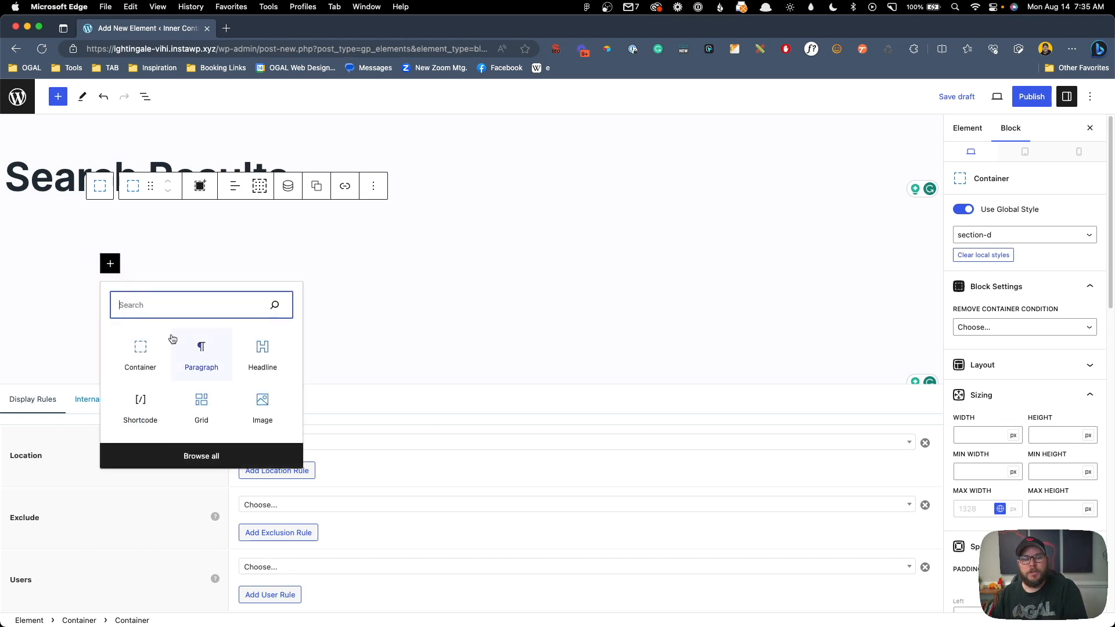
click(139, 348)
scroll(981, 397, down, 5)
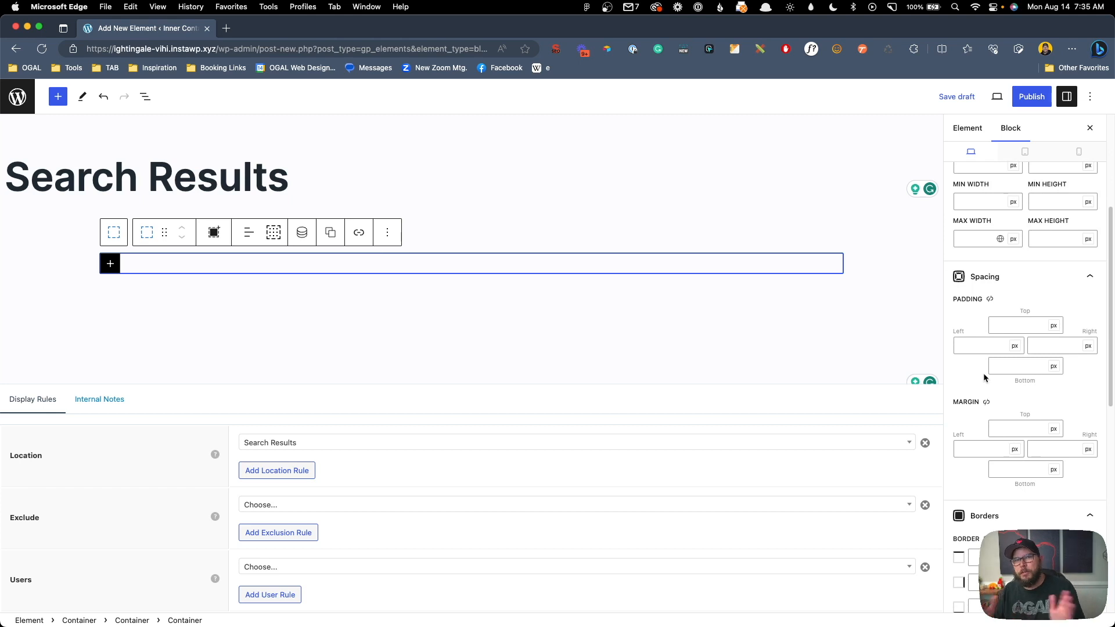
scroll(973, 259, up, 1)
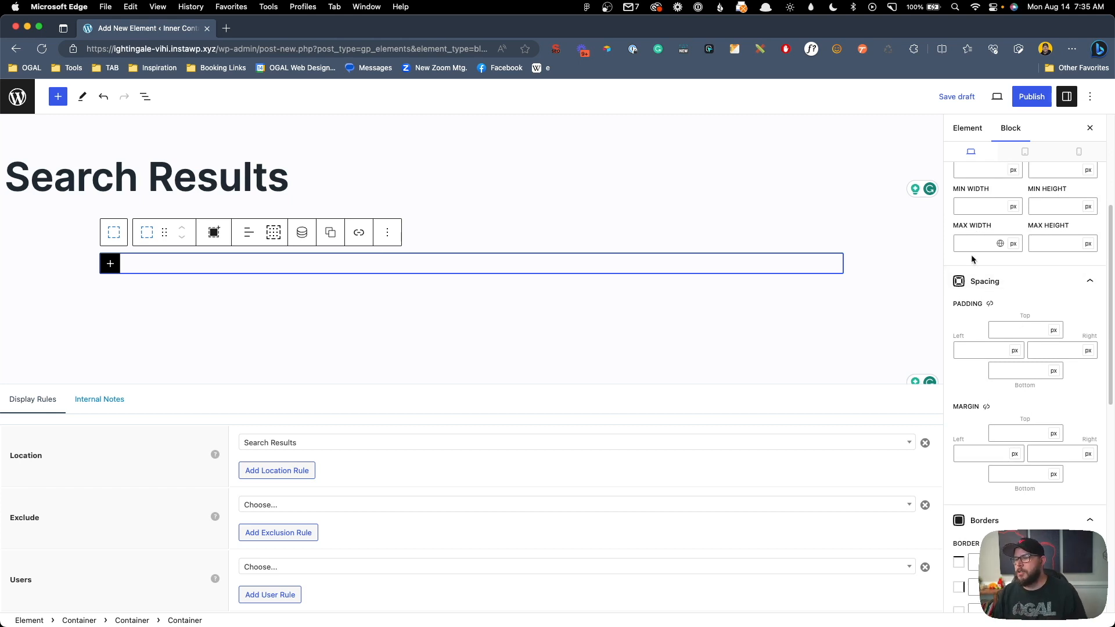
click(974, 248)
text(50)
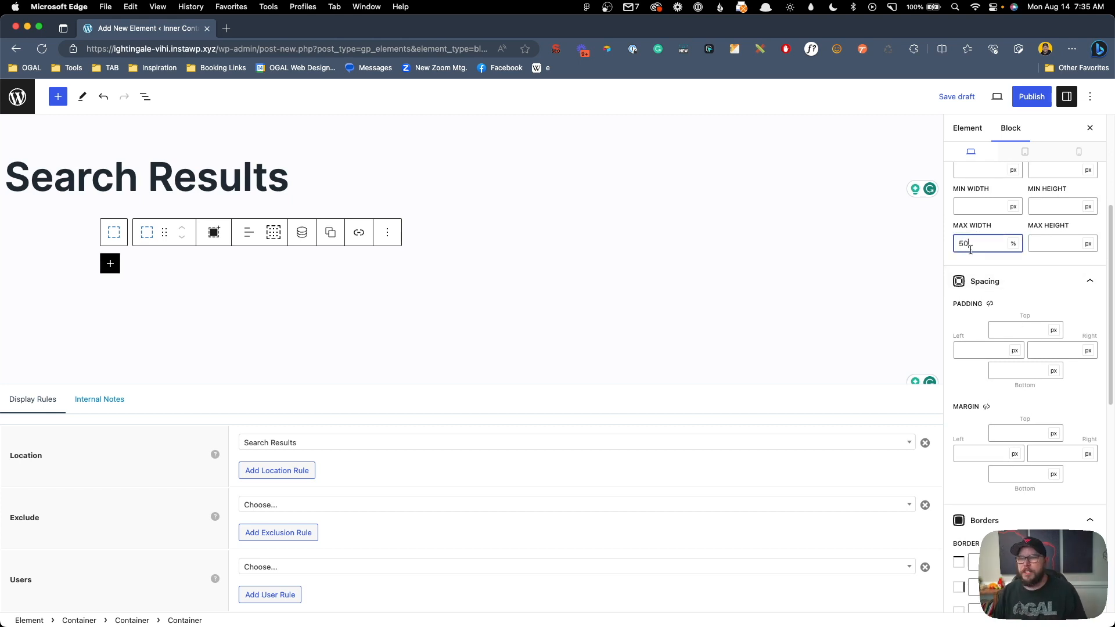
click(264, 284)
click(155, 270)
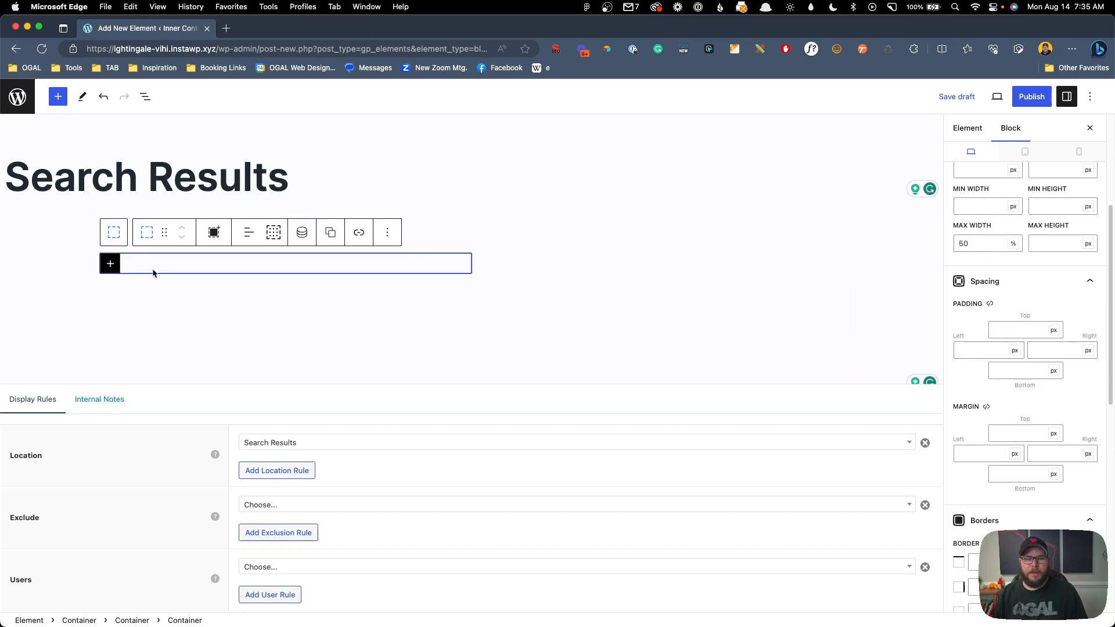
Step: Insert a GenerateBlocks Query Loop with the Title & date layout in the new container and make it inherit the query from the template
click(111, 264)
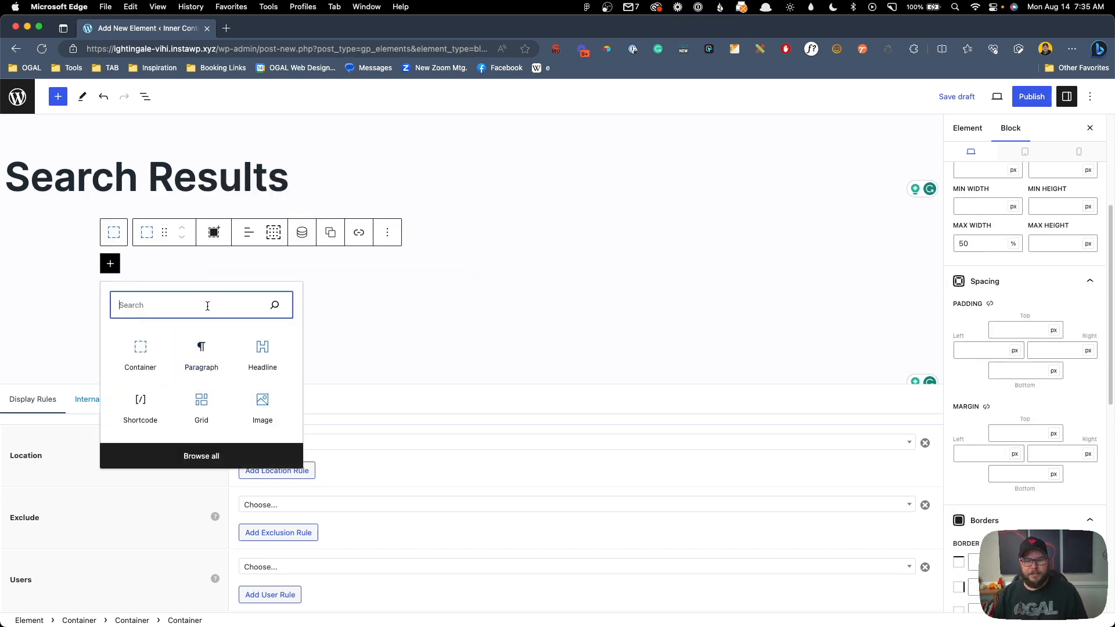
text(loo)
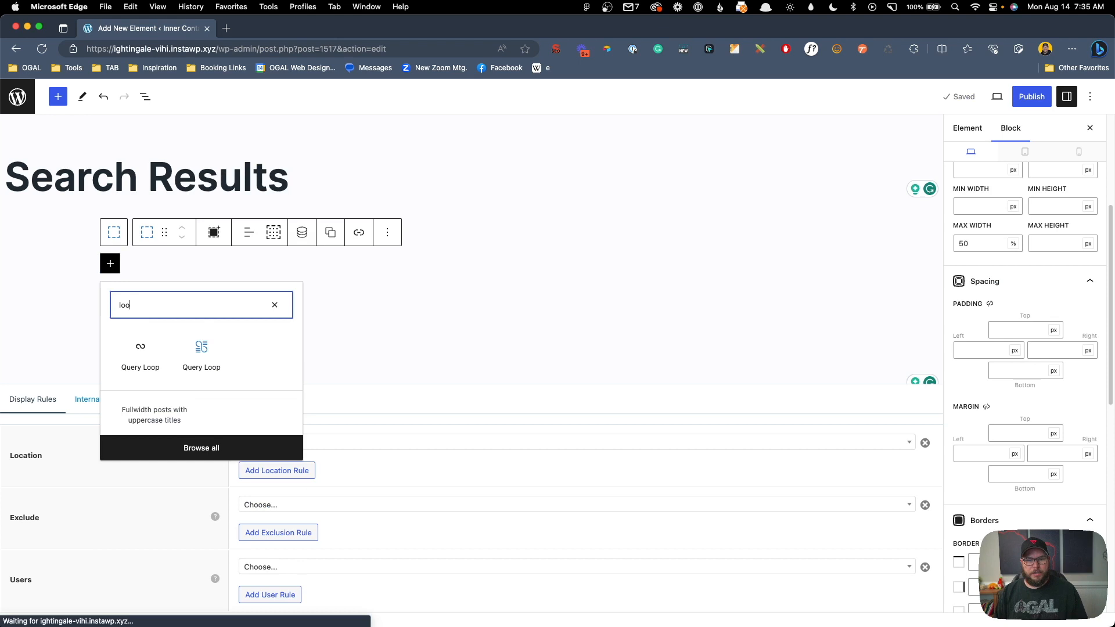
click(201, 351)
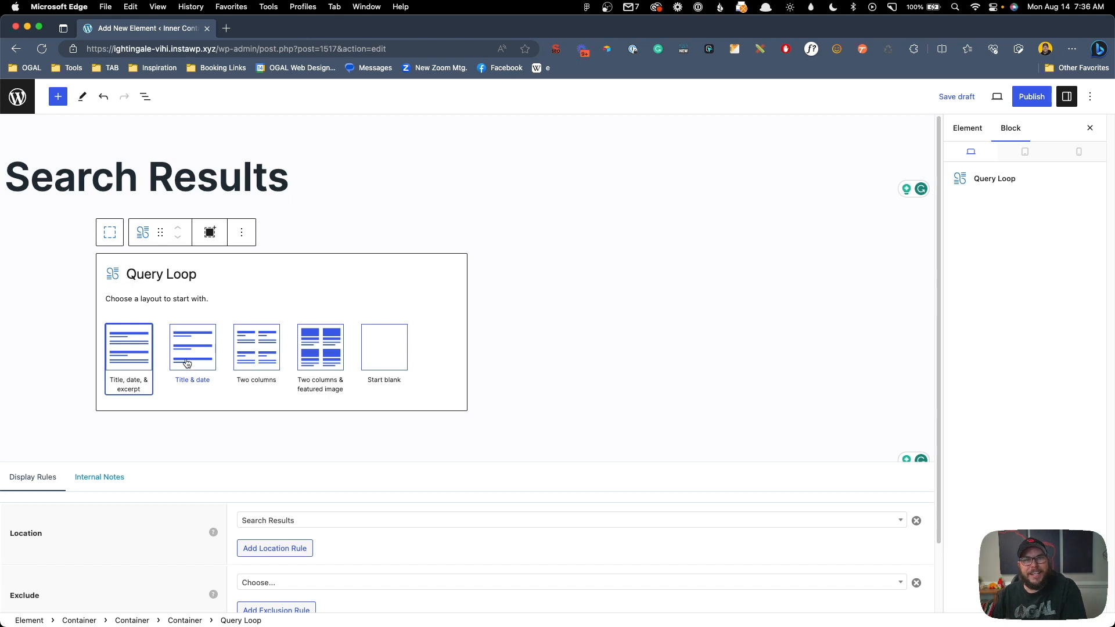
click(186, 363)
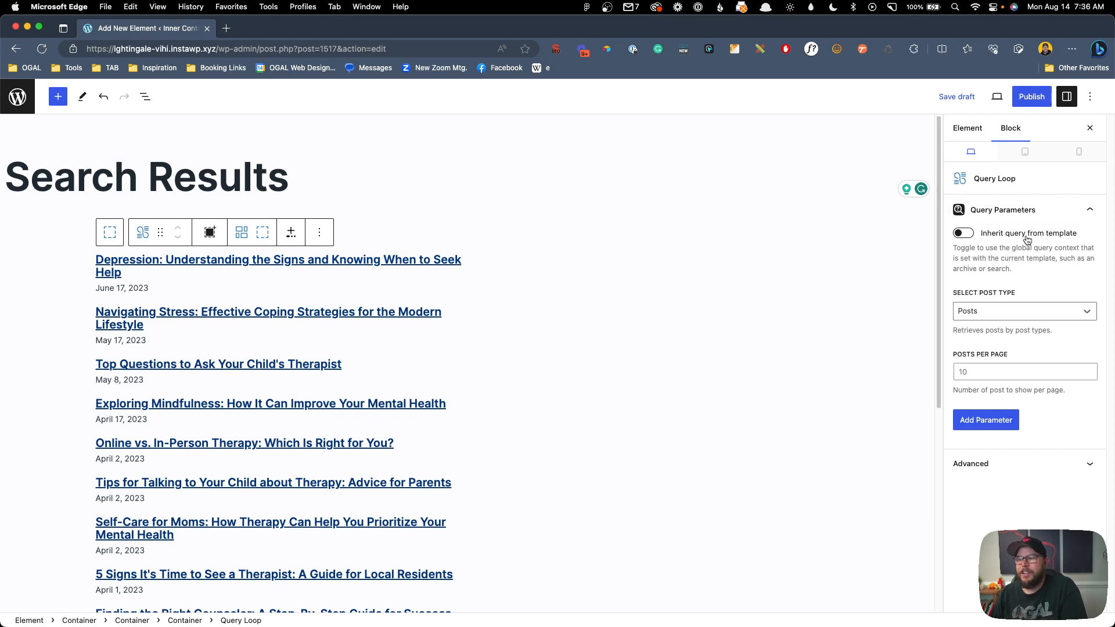
click(960, 233)
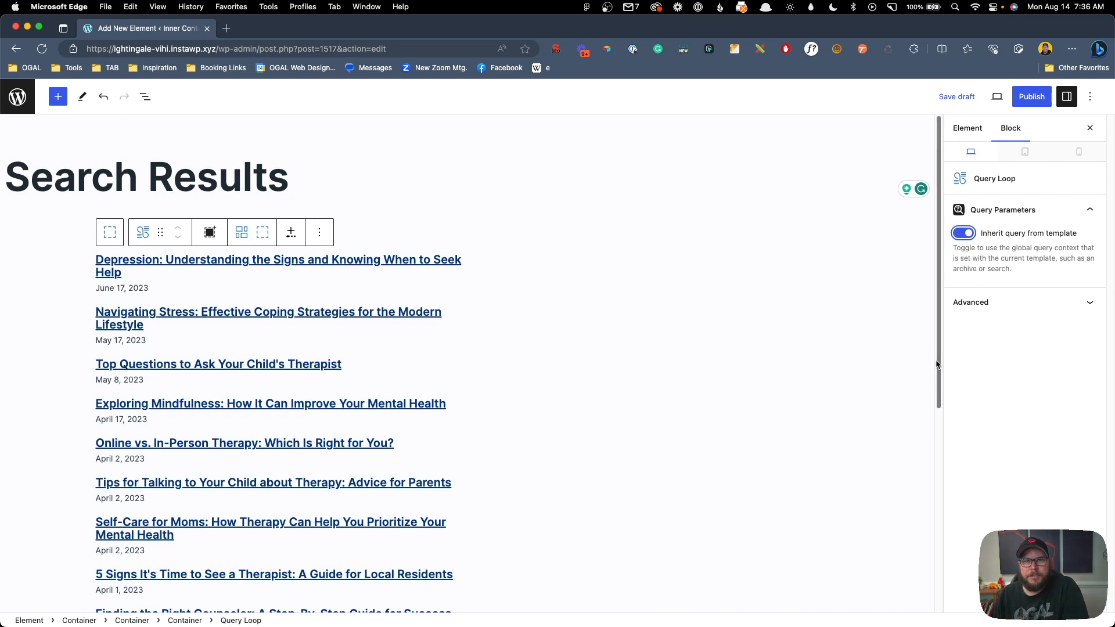
Step: Set the font size of the post title headline in the query loop to 1.5 rem
click(375, 263)
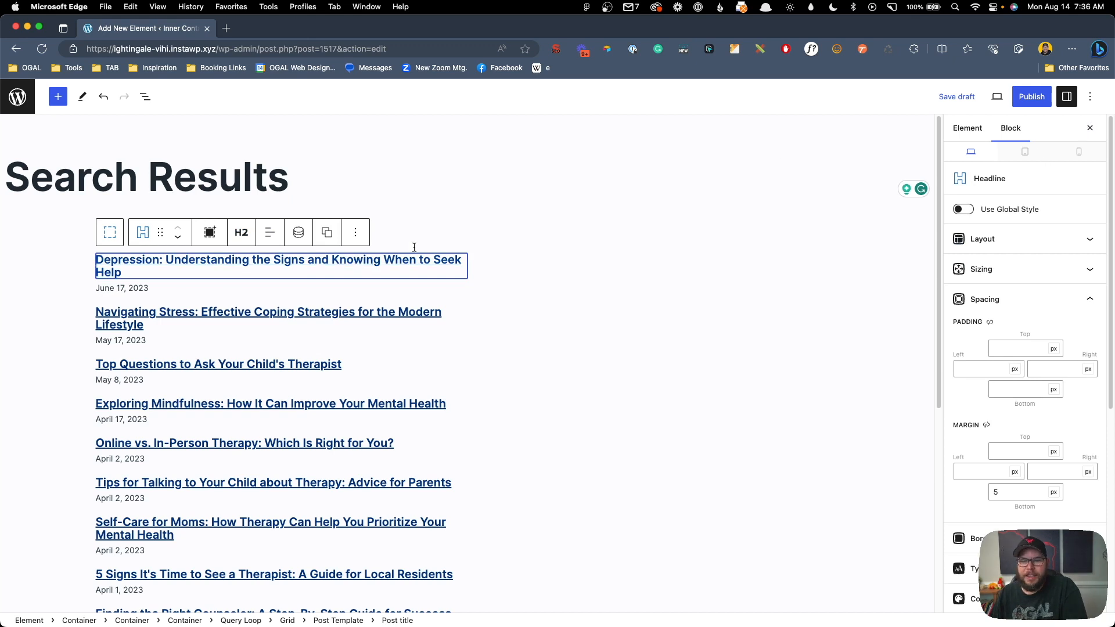
scroll(1028, 396, down, 6)
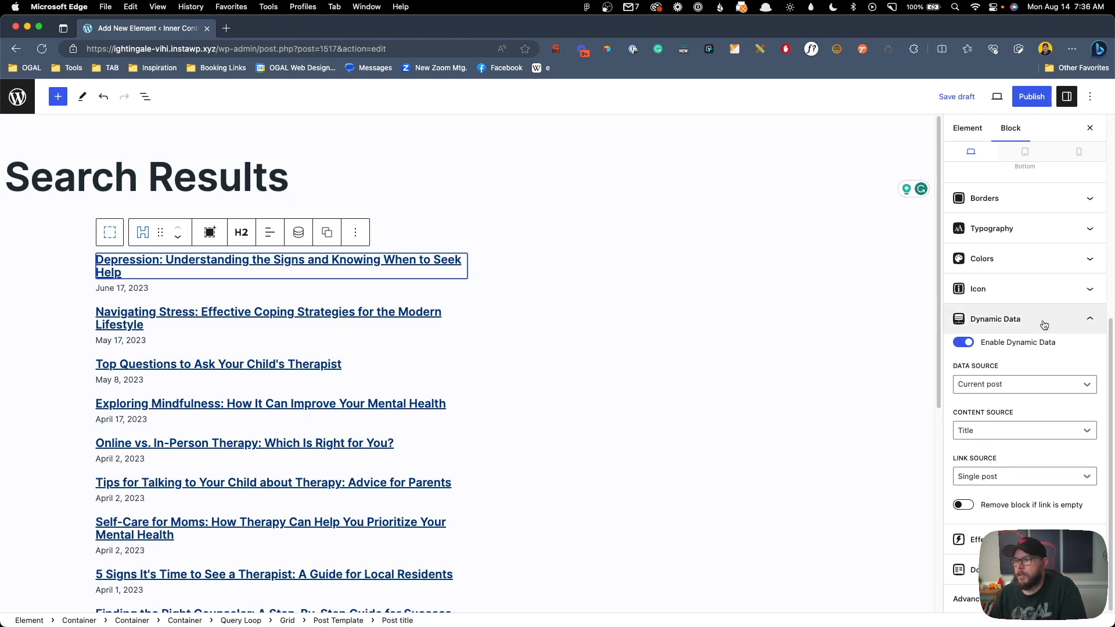
click(989, 265)
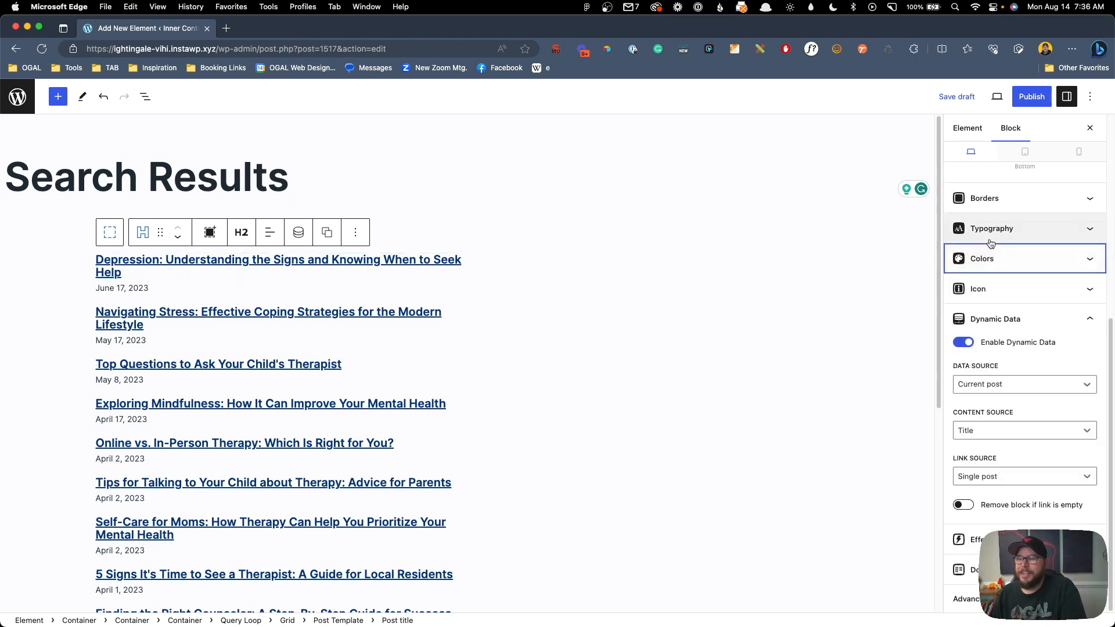
click(990, 242)
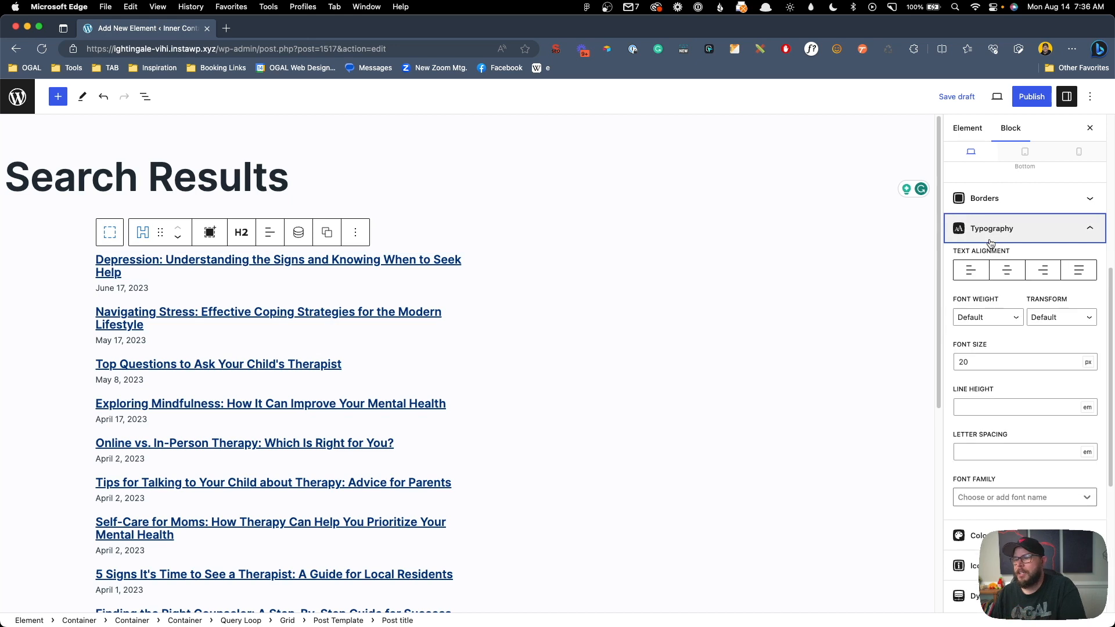
click(1020, 358)
click(1088, 361)
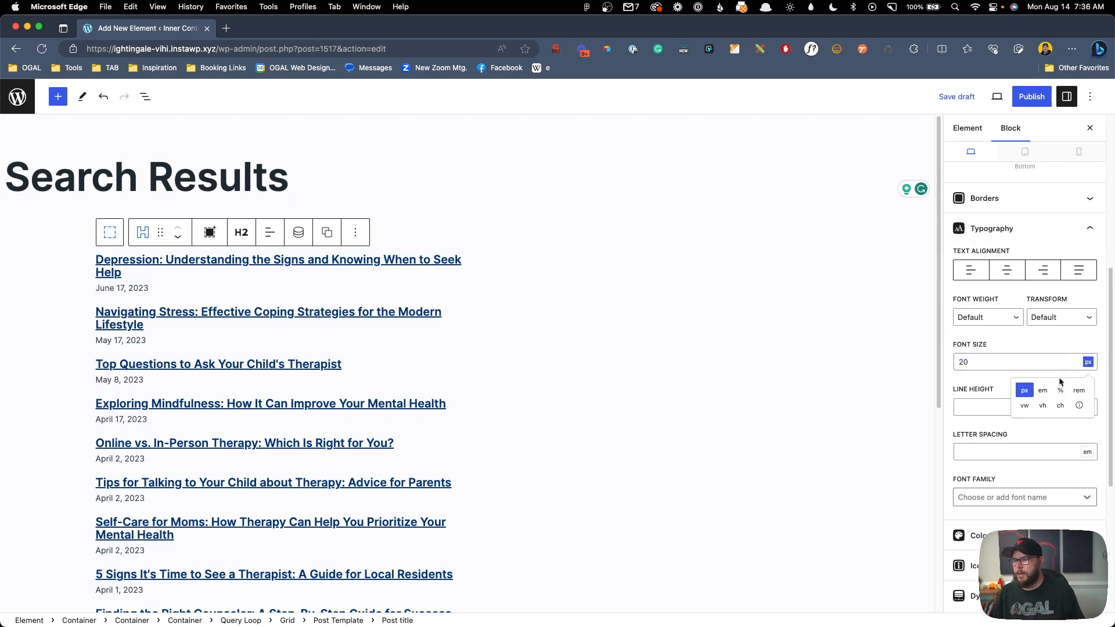
click(1079, 391)
double_click(1003, 364)
click(1002, 365)
key(BackSpace)
key(BackSpace)
text(1.5)
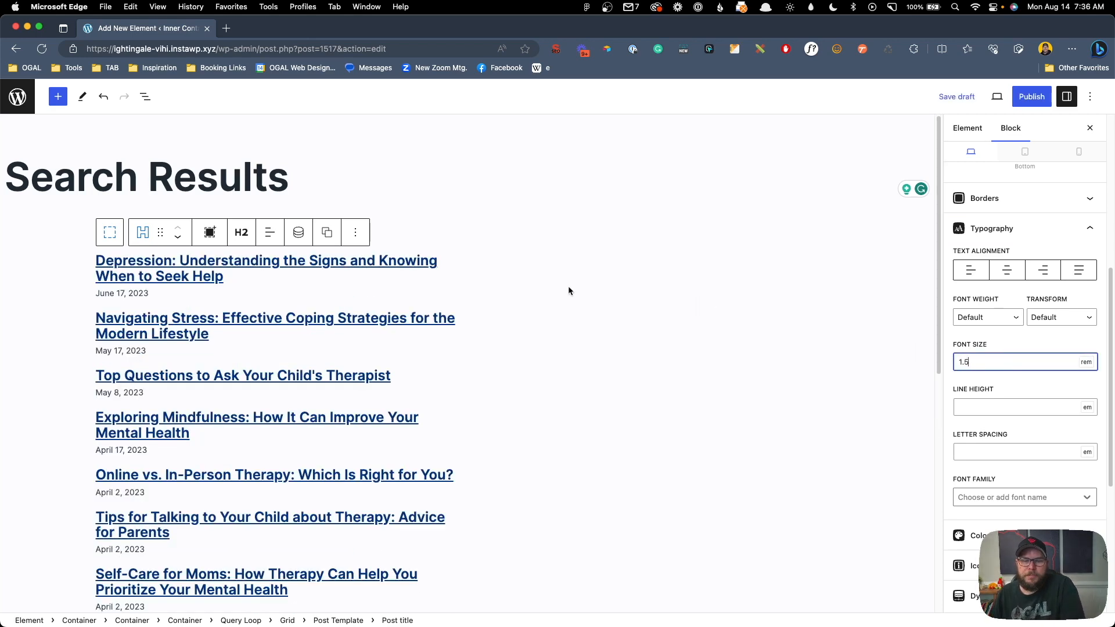
Step: Change the dynamic content source of the post date headline to Excerpt
click(131, 293)
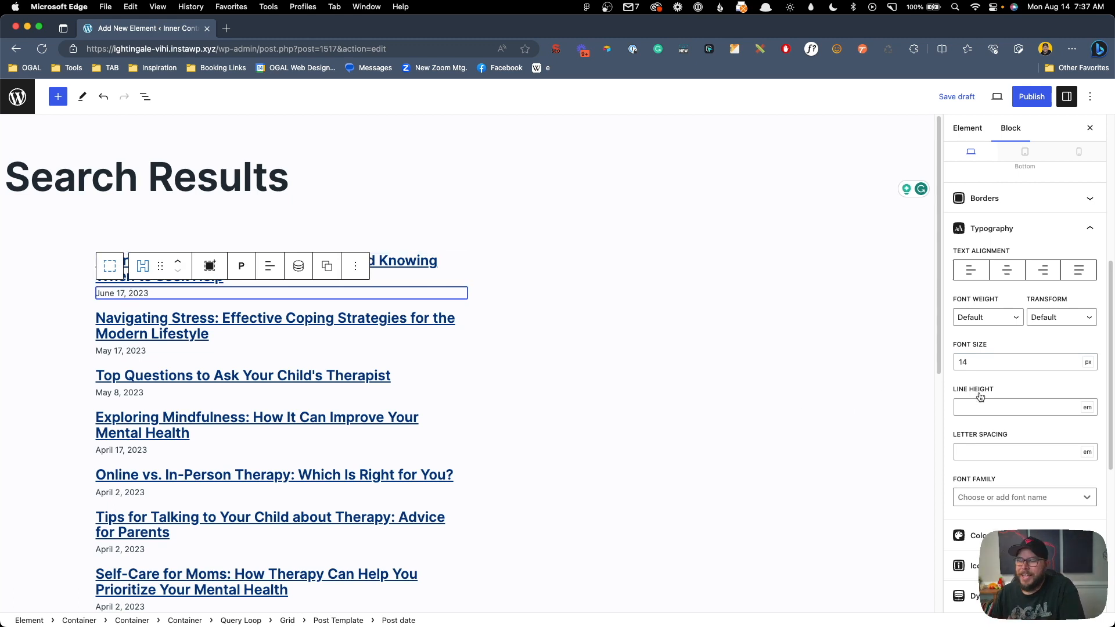
scroll(979, 396, down, 6)
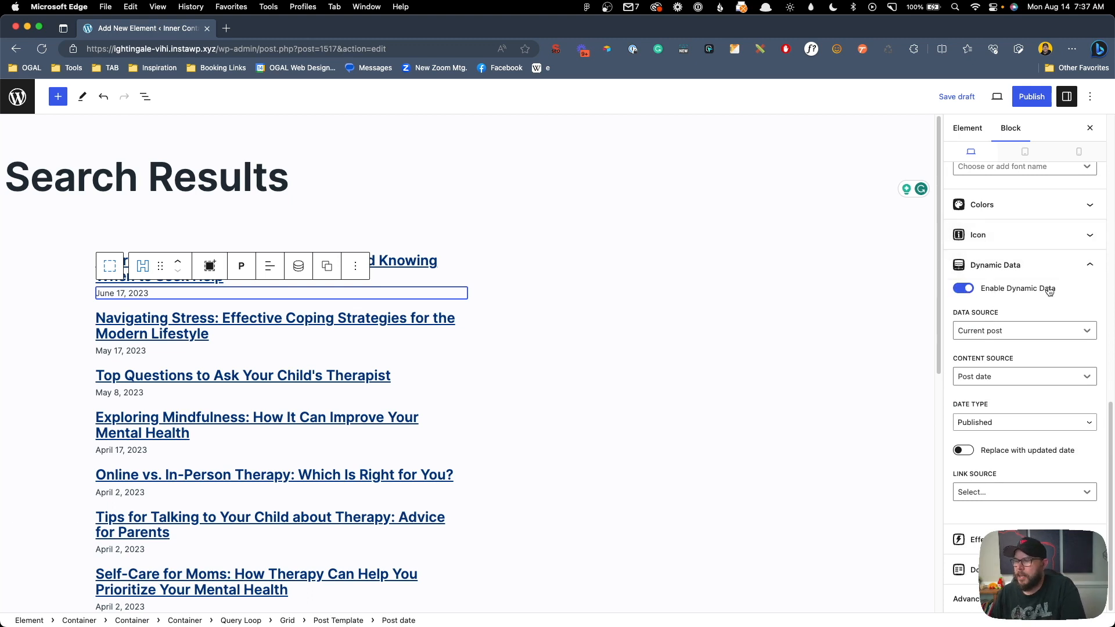
click(982, 379)
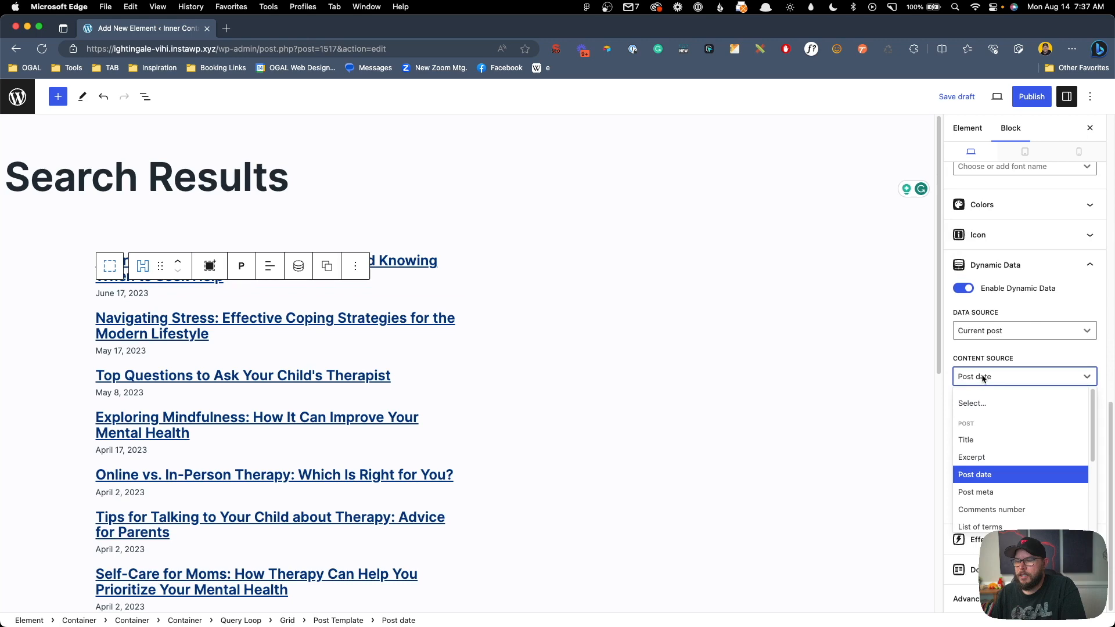
click(995, 456)
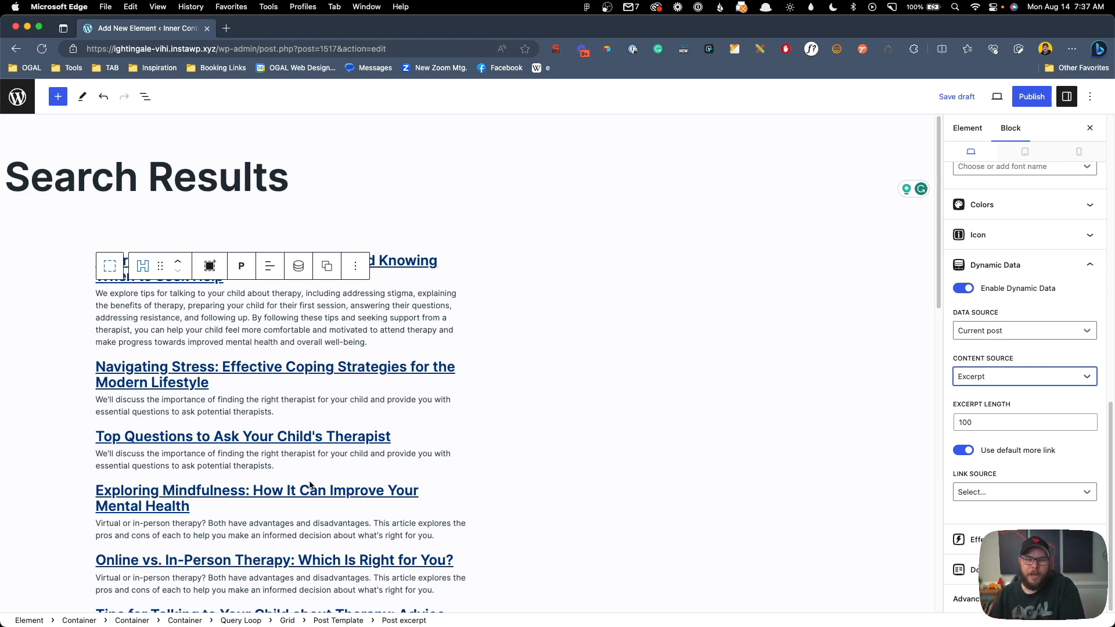
Step: Give the Post Template container a bottom margin of 2 rem and save the element
click(244, 360)
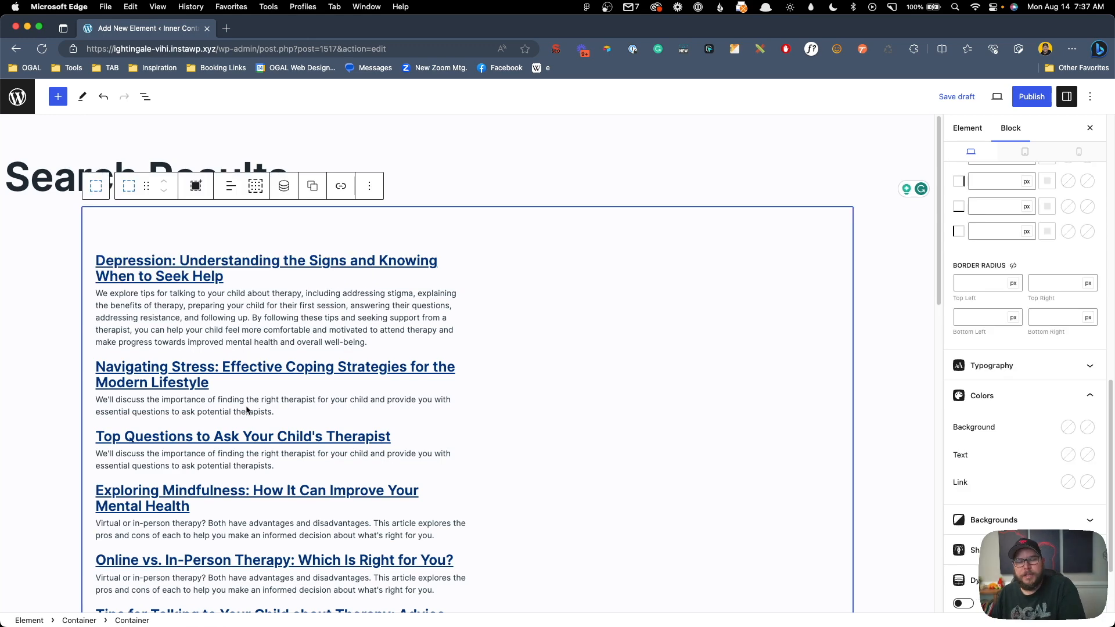
click(215, 357)
click(145, 97)
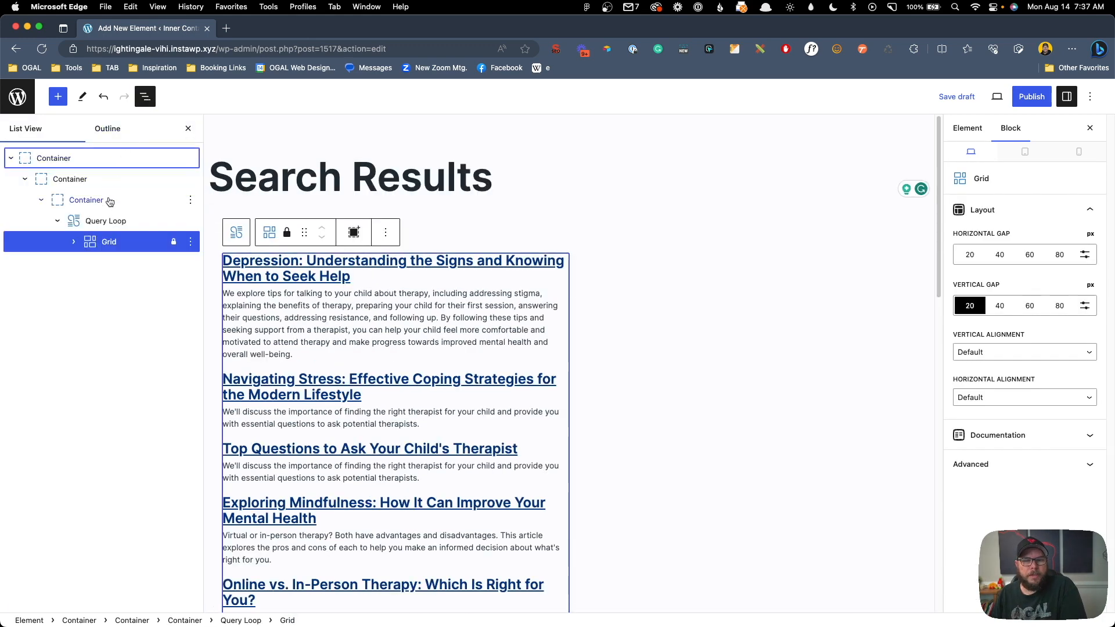
click(74, 242)
click(117, 265)
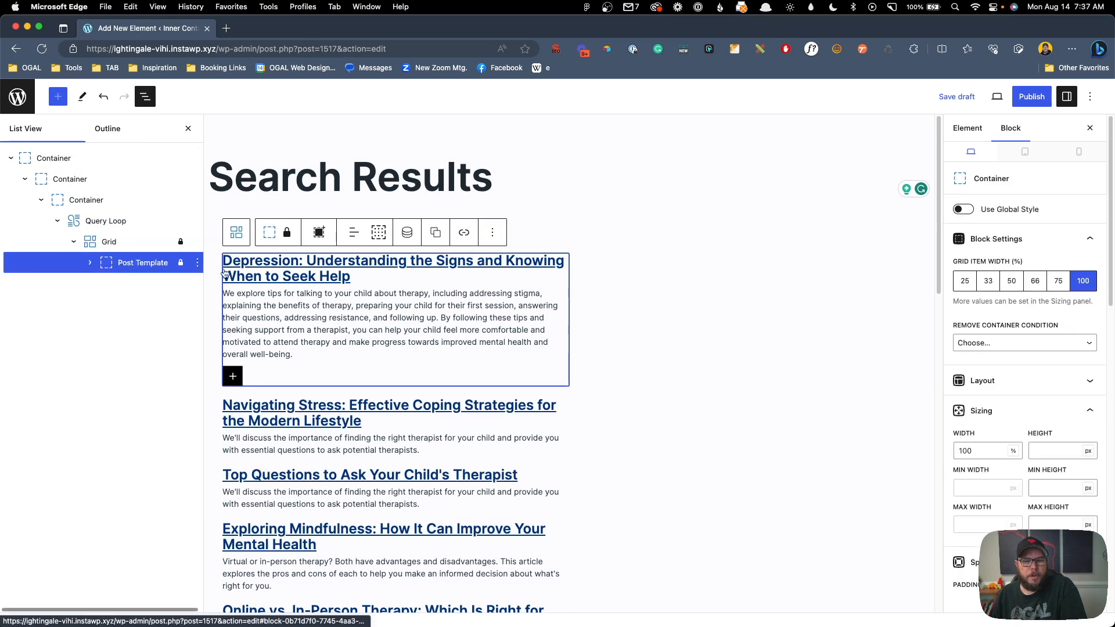
scroll(999, 398, down, 4)
scroll(998, 398, down, 2)
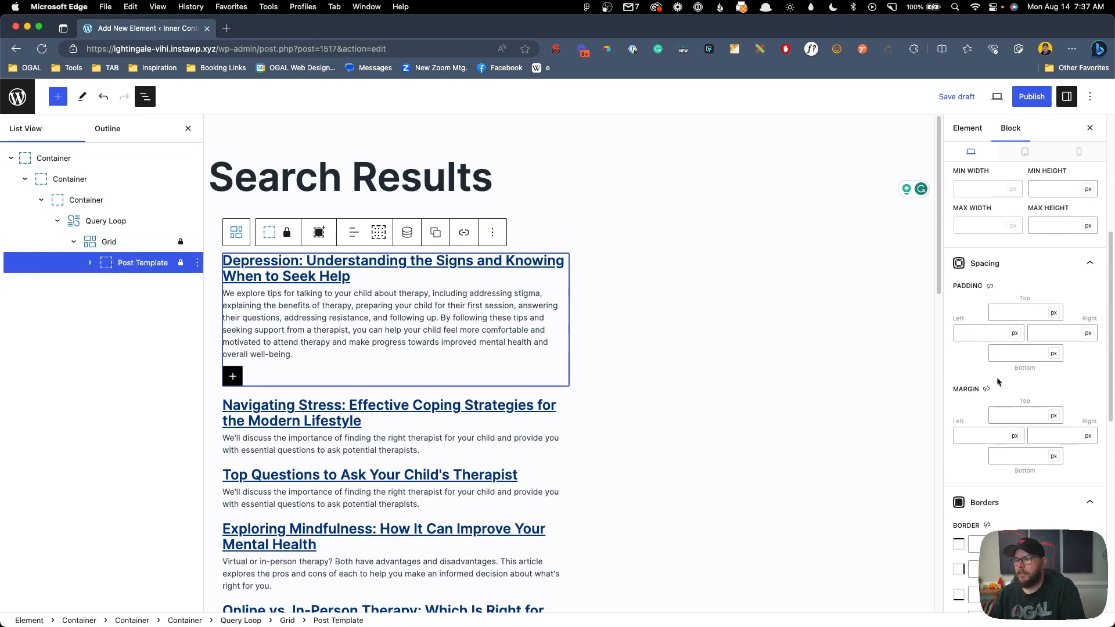
click(1013, 455)
text(2rem)
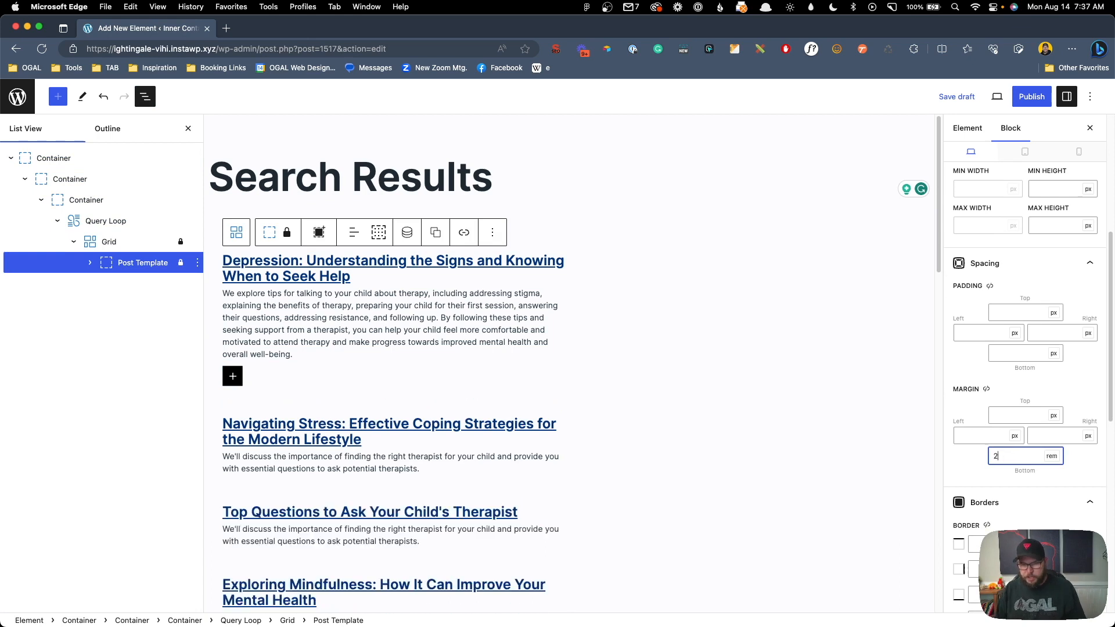
click(734, 386)
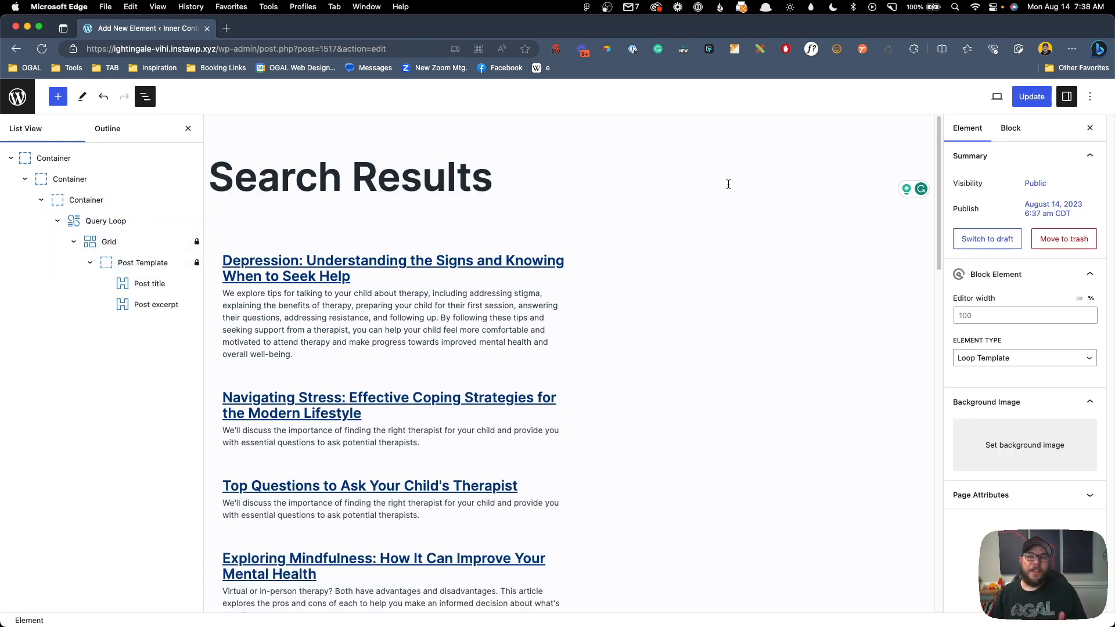
click(1029, 98)
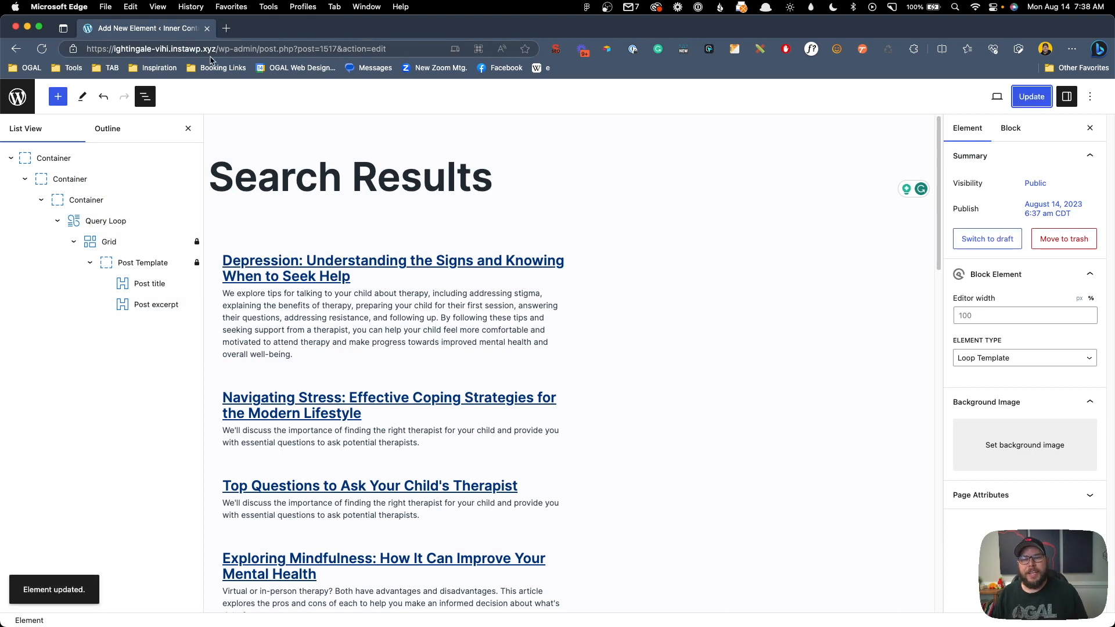
Step: Open the site's front end in a new browser tab, search for "depression" and review the results page layout
click(213, 51)
click(219, 50)
key(super+shift+Left)
key(super+c)
key(super+t)
key(super+v)
key(Return)
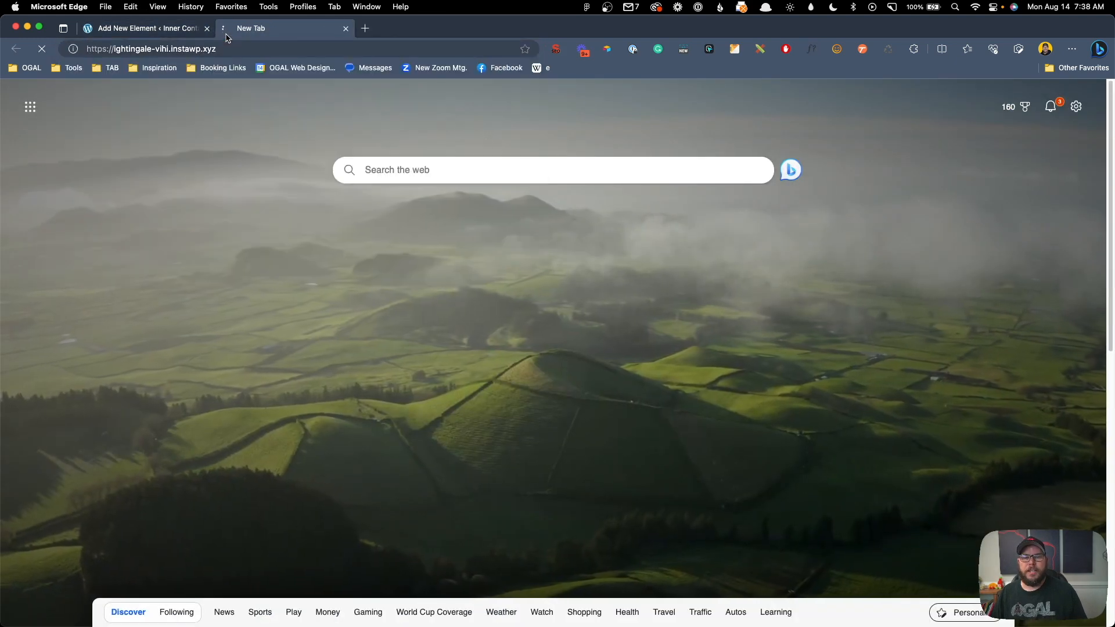
click(913, 116)
text(depression)
key(Return)
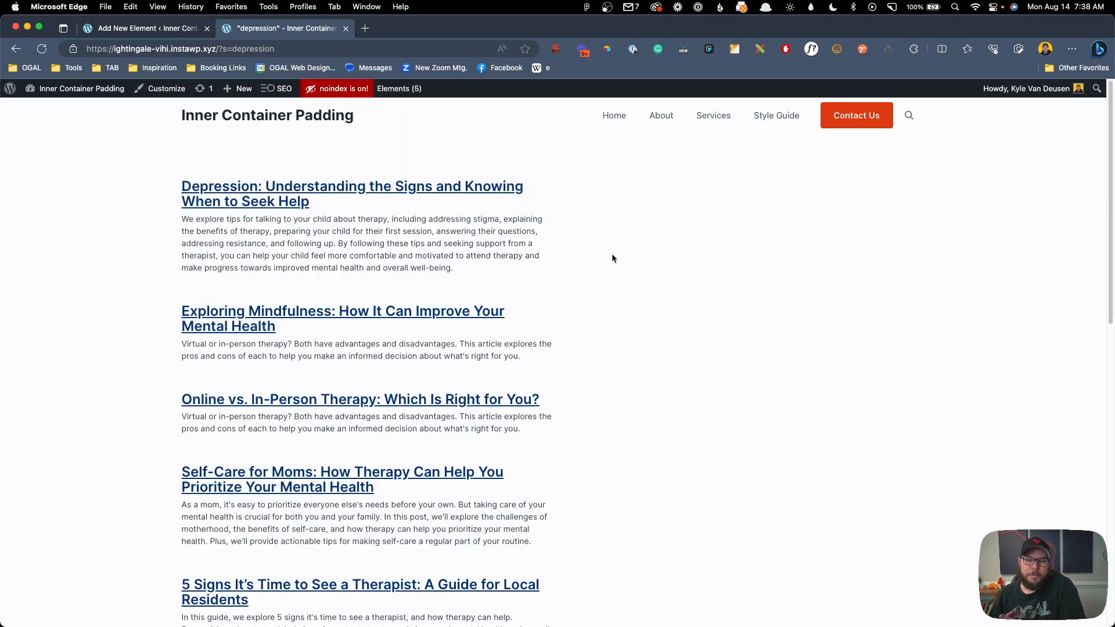
scroll(609, 256, down, 3)
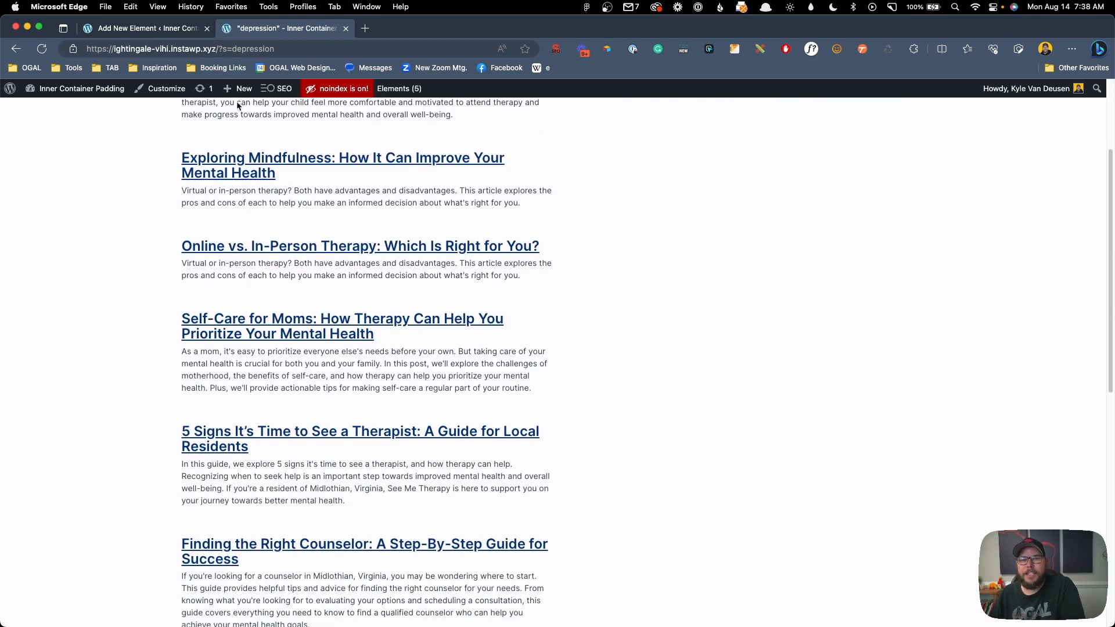
Step: Return to the element editor and add a two-container Grid below the excerpt inside the Post Template
click(167, 27)
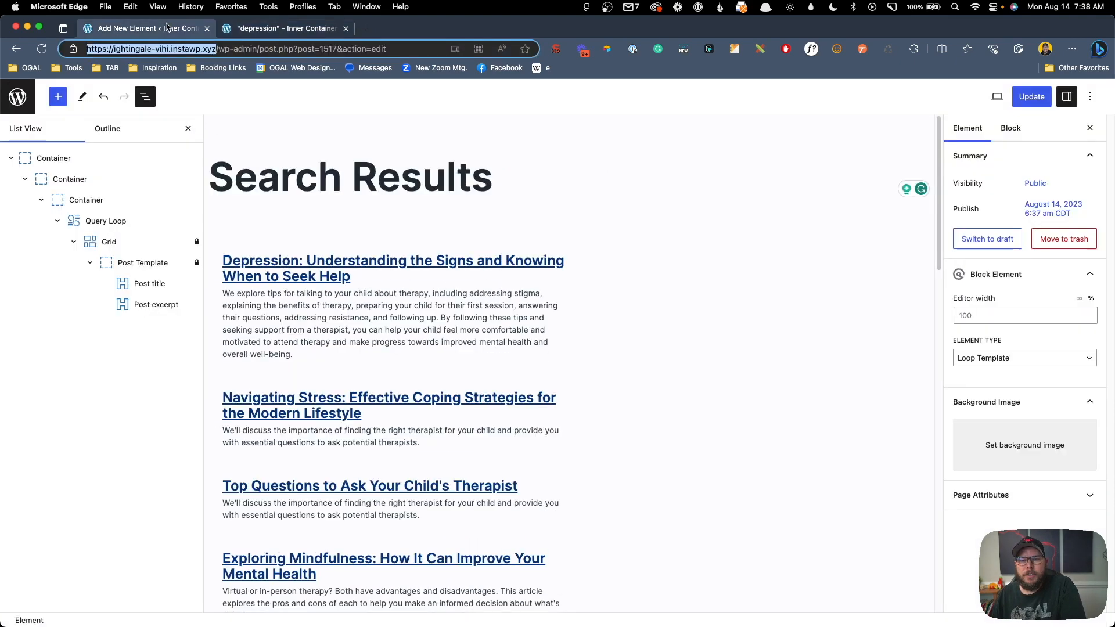
click(378, 288)
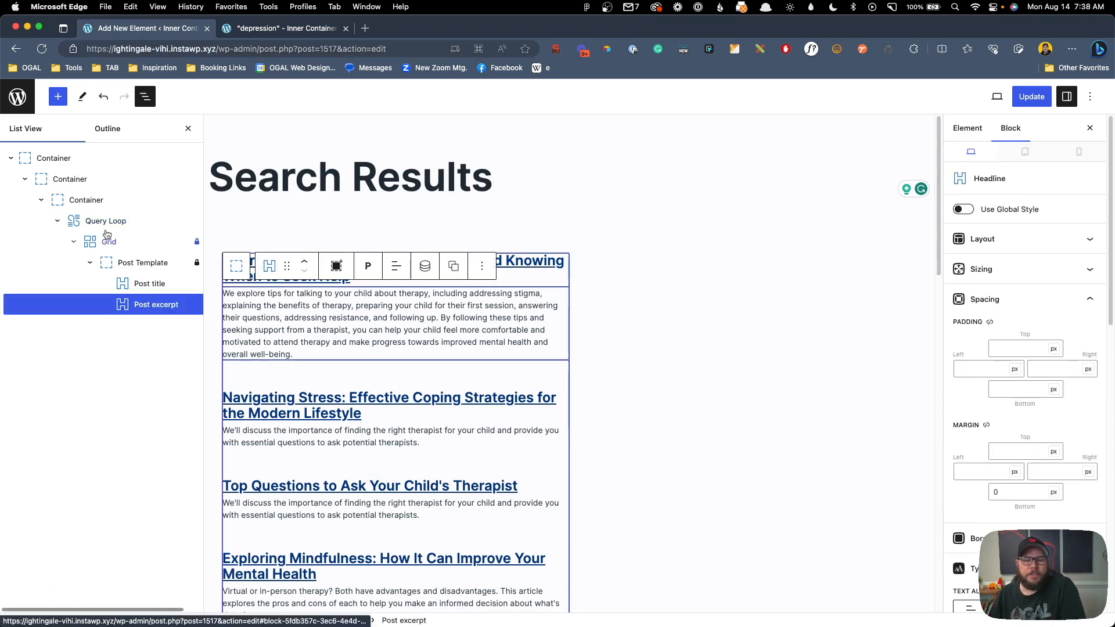
click(146, 264)
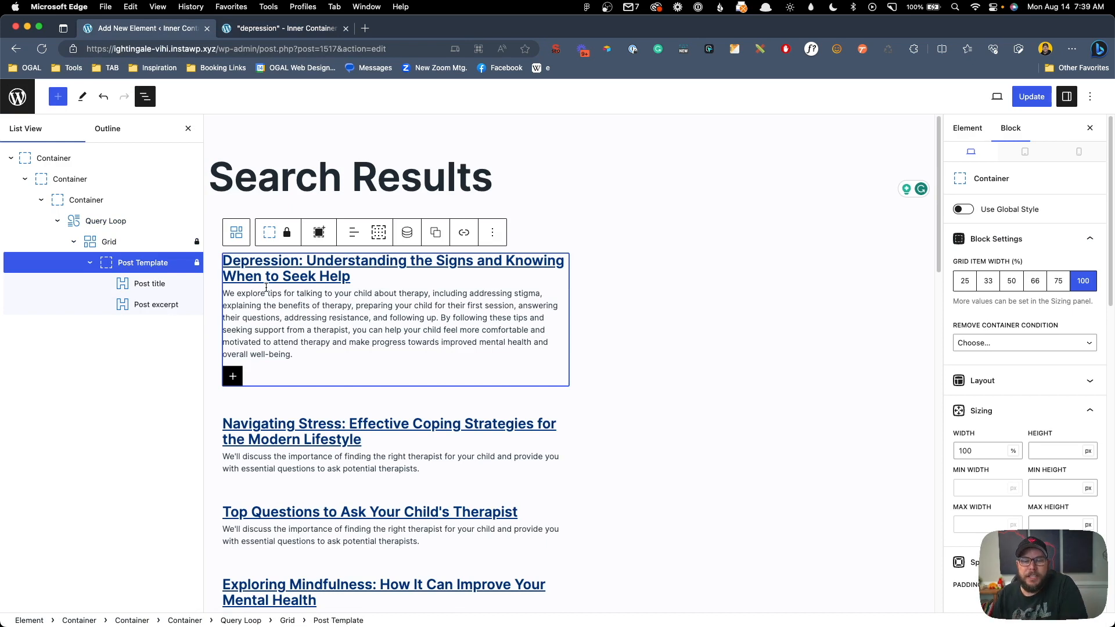
click(231, 378)
click(321, 523)
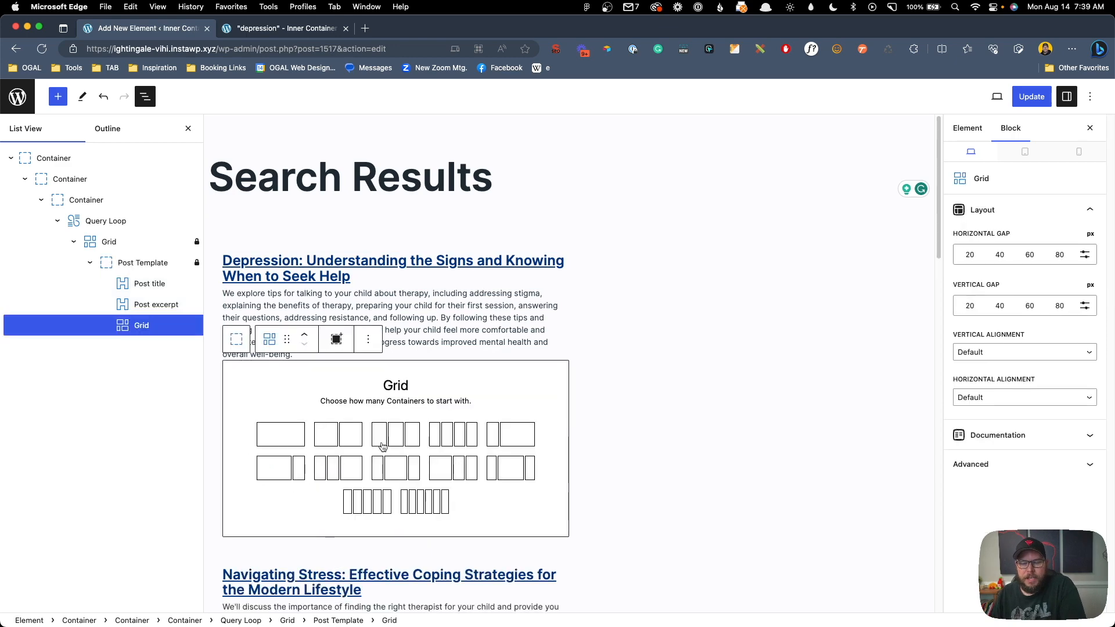
click(336, 439)
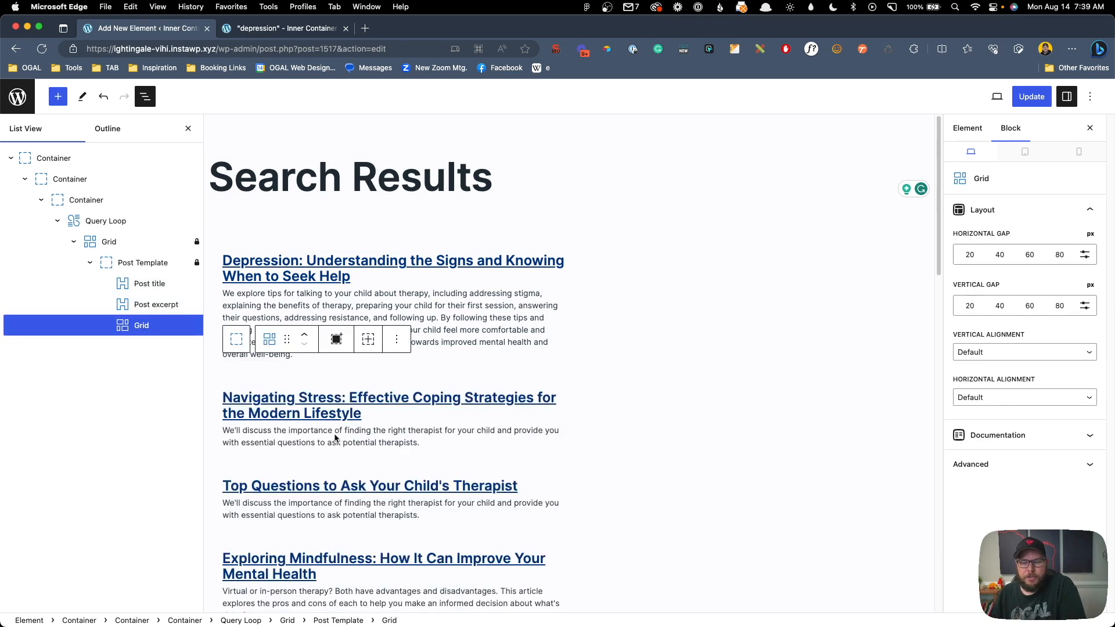
Step: Set the new grid's container widths to 75% and 25%, and give the grid a 20 px horizontal gap
click(323, 367)
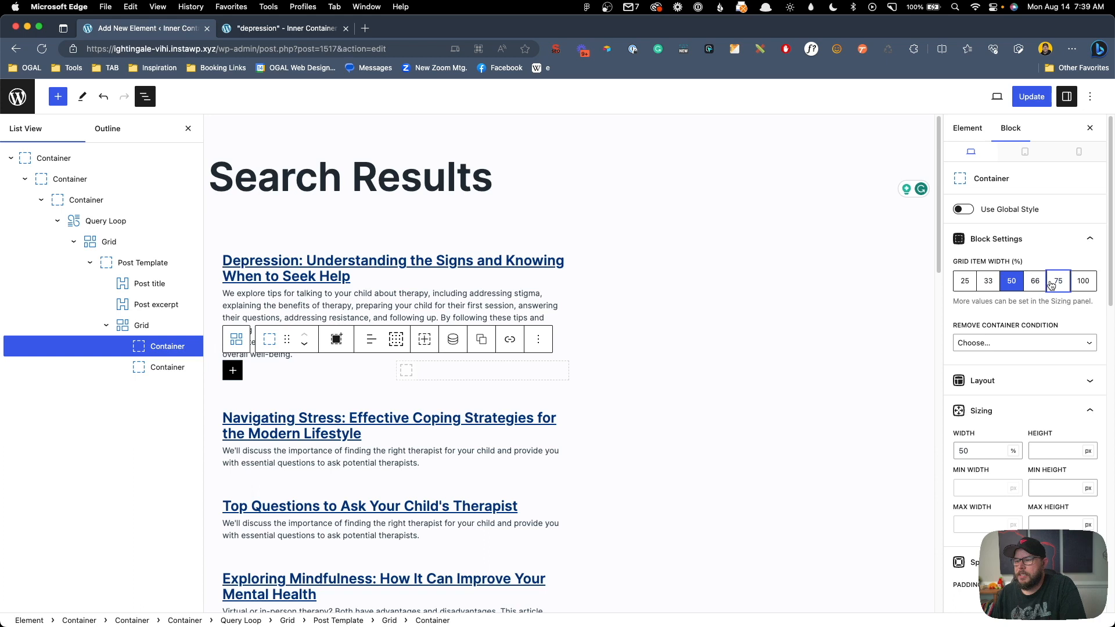
click(368, 391)
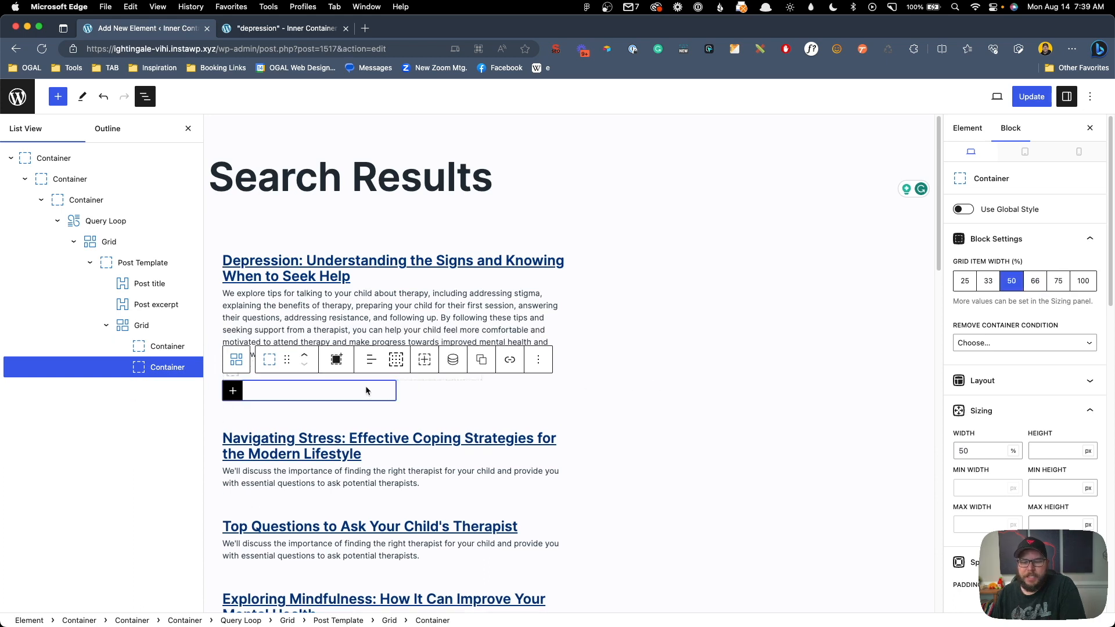
click(965, 282)
click(503, 339)
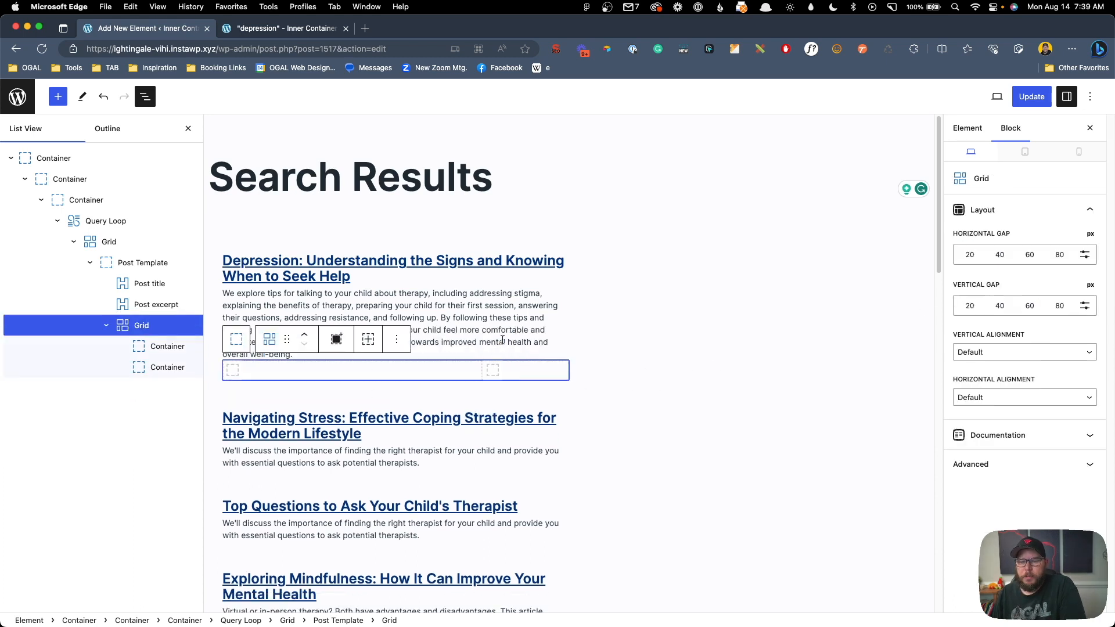
click(974, 257)
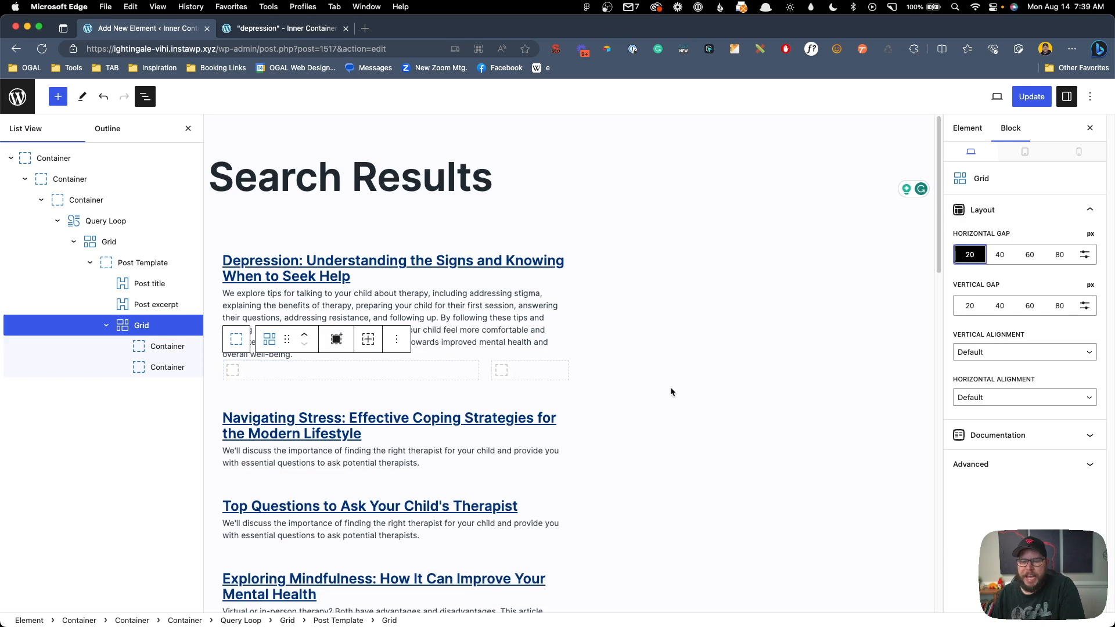
Step: Move the post title and post excerpt headlines into the 75% container of the inner grid
click(149, 284)
shift+click(150, 305)
drag(256, 233, 233, 273)
Step: Insert a GenerateBlocks Image block into the 25% container beside the title and excerpt
click(501, 167)
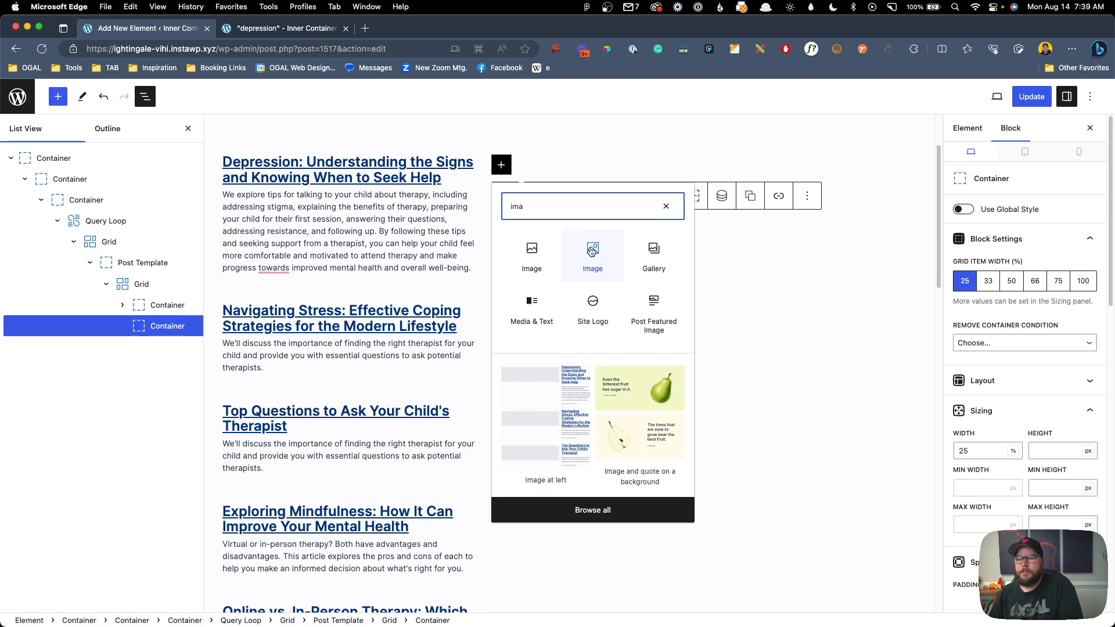
click(591, 251)
scroll(1005, 378, down, 10)
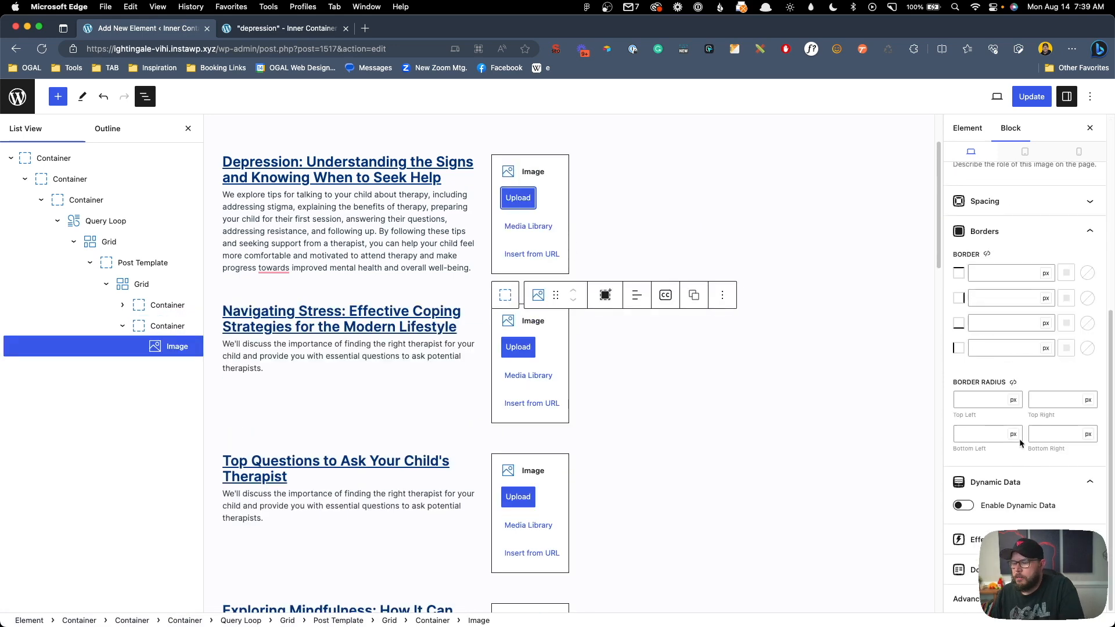
Step: Enable dynamic data on the image with Featured Image of the current post as its source, and save the element
click(997, 506)
scroll(997, 505, down, 5)
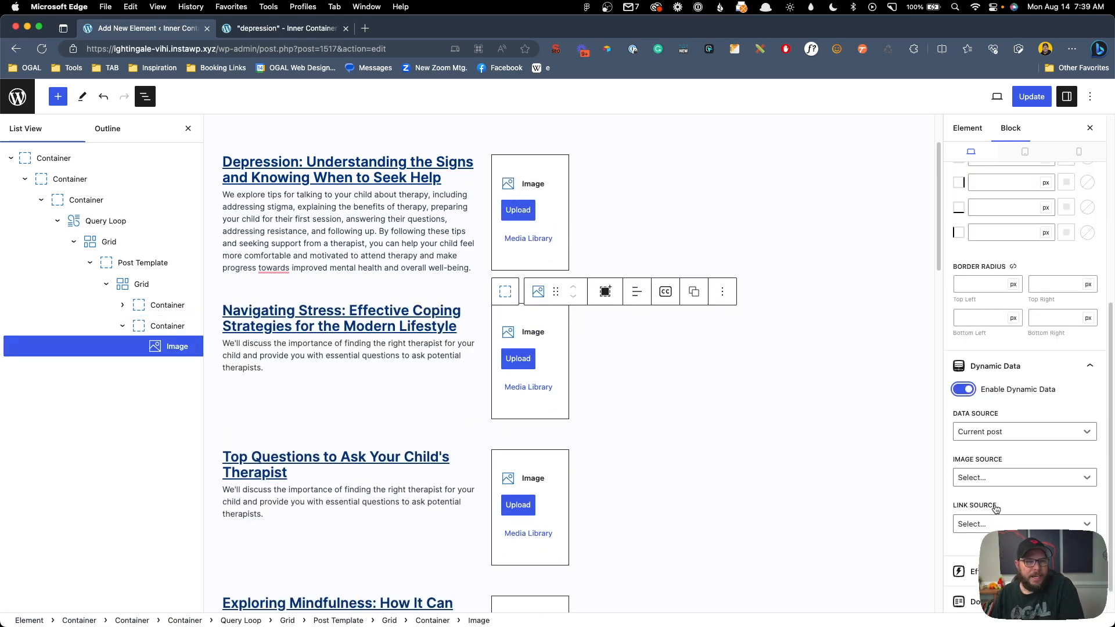
scroll(1000, 476, down, 2)
click(1005, 445)
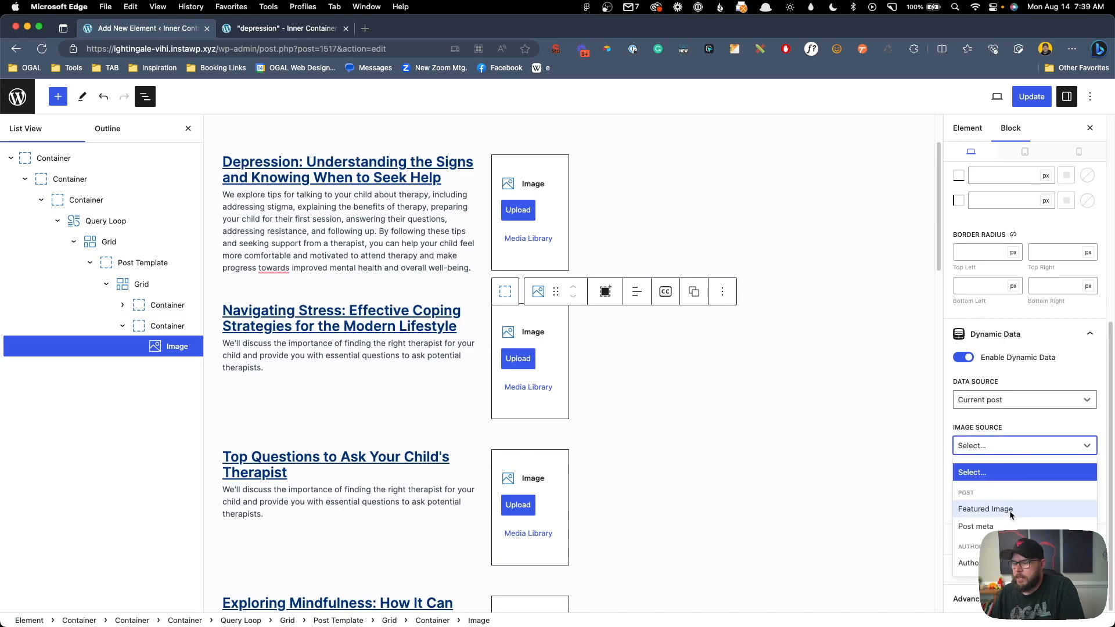
click(1009, 511)
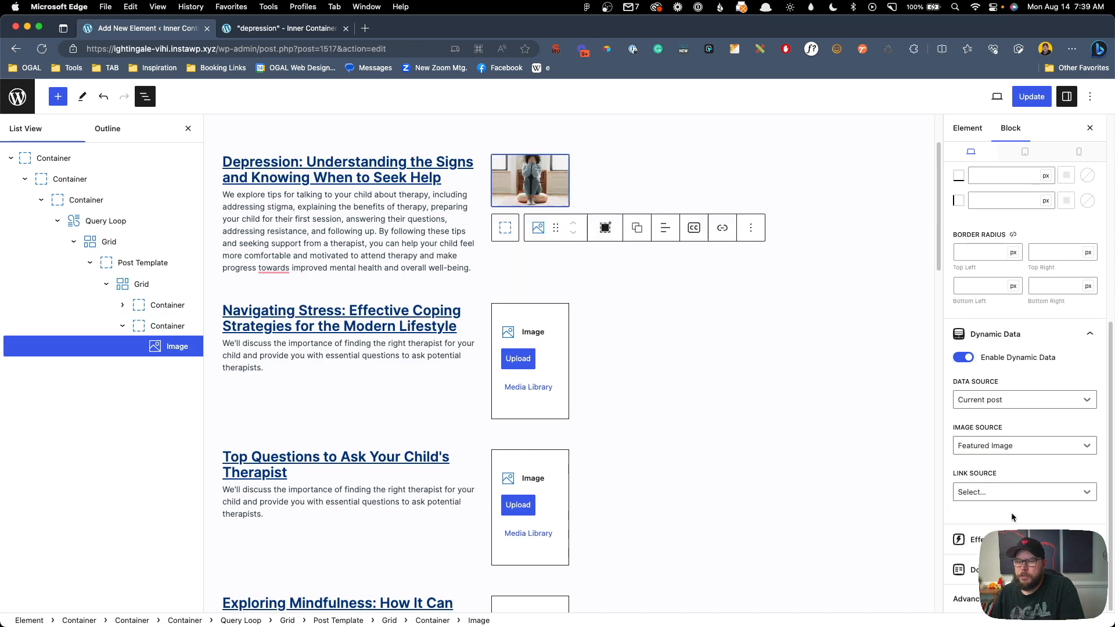
click(825, 447)
click(1021, 98)
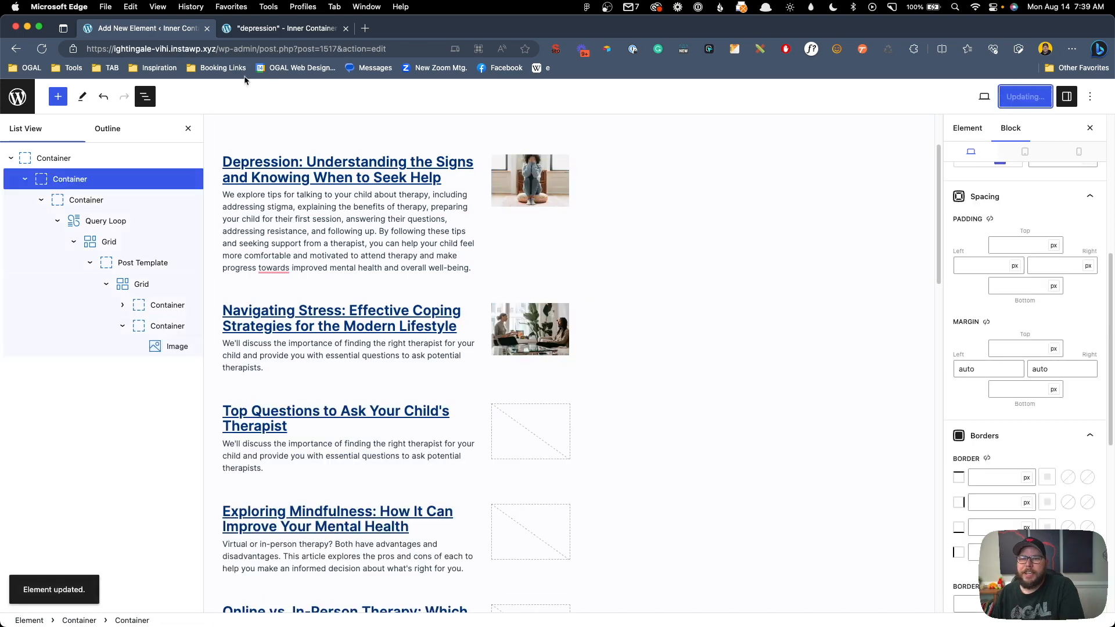
Step: Reload the front-end search results for "depression" and compare their layout and page title with the element in the editor
click(244, 29)
key(Return)
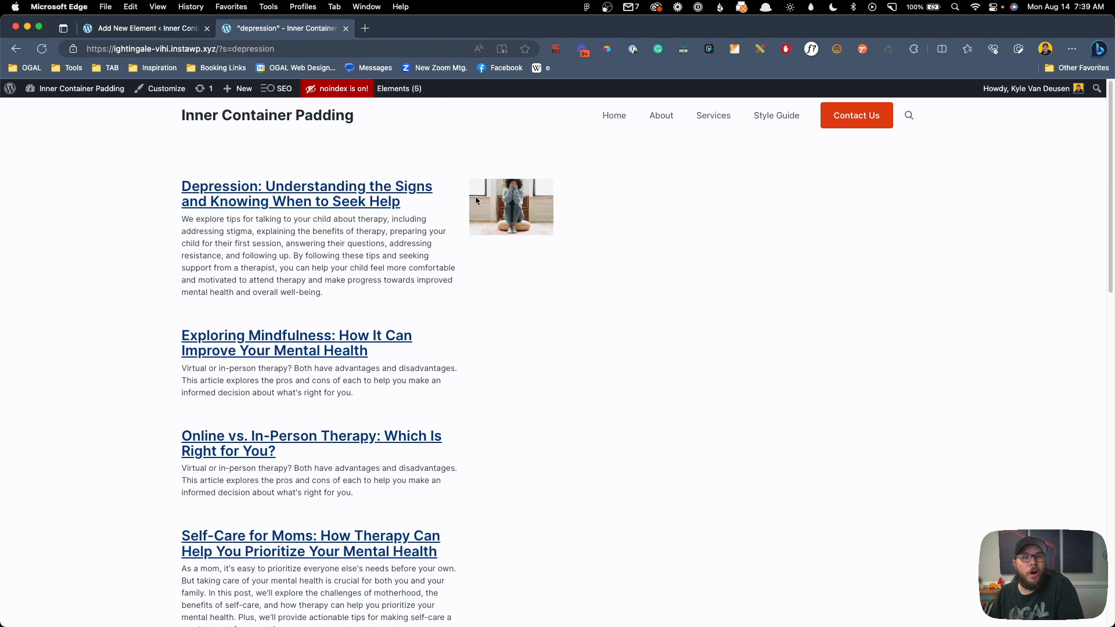
scroll(531, 284, down, 1)
scroll(531, 285, up, 1)
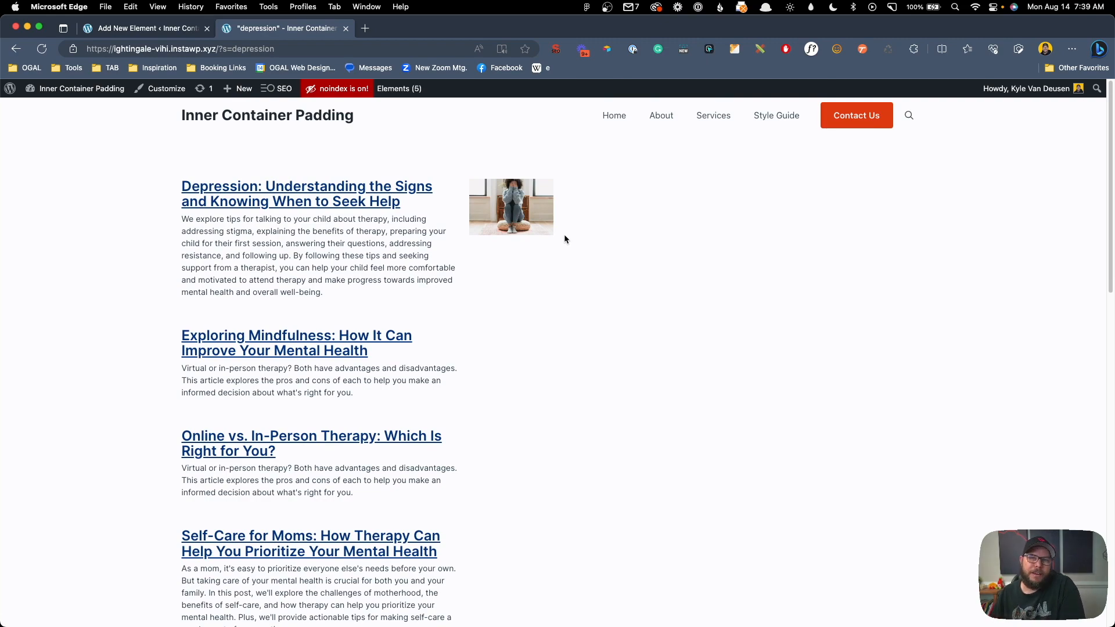
scroll(564, 288, down, 12)
scroll(569, 308, up, 10)
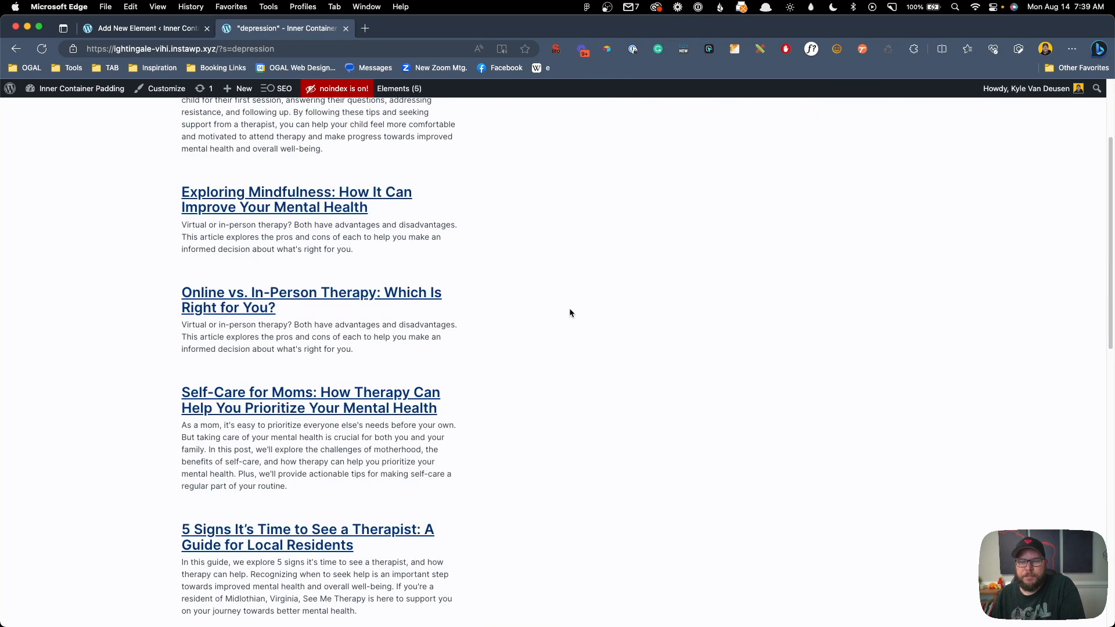
scroll(570, 313, up, 3)
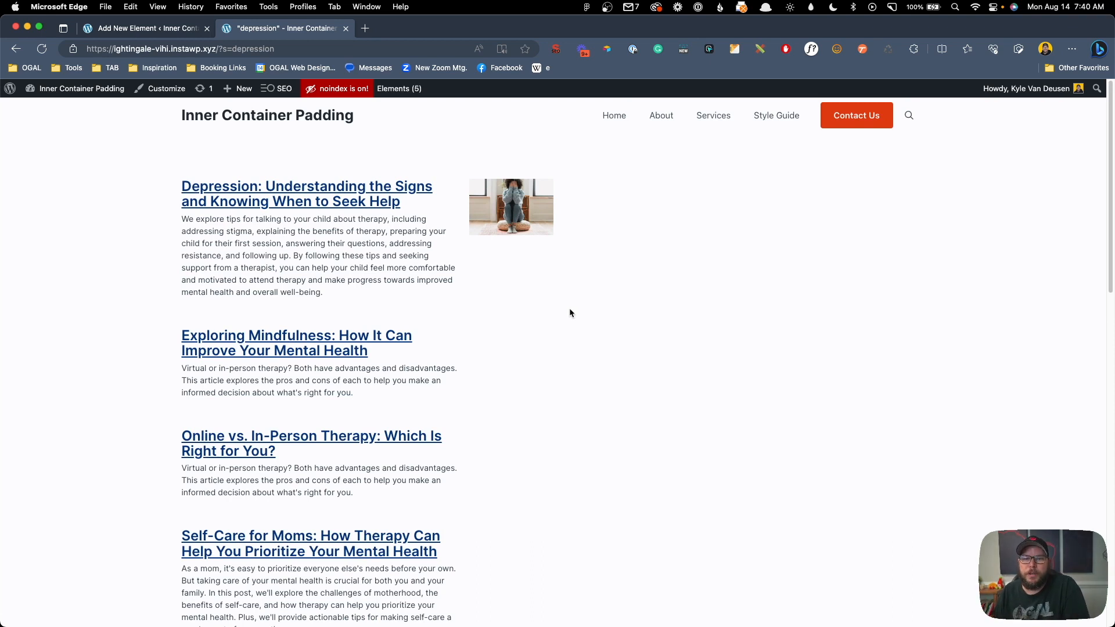
click(125, 29)
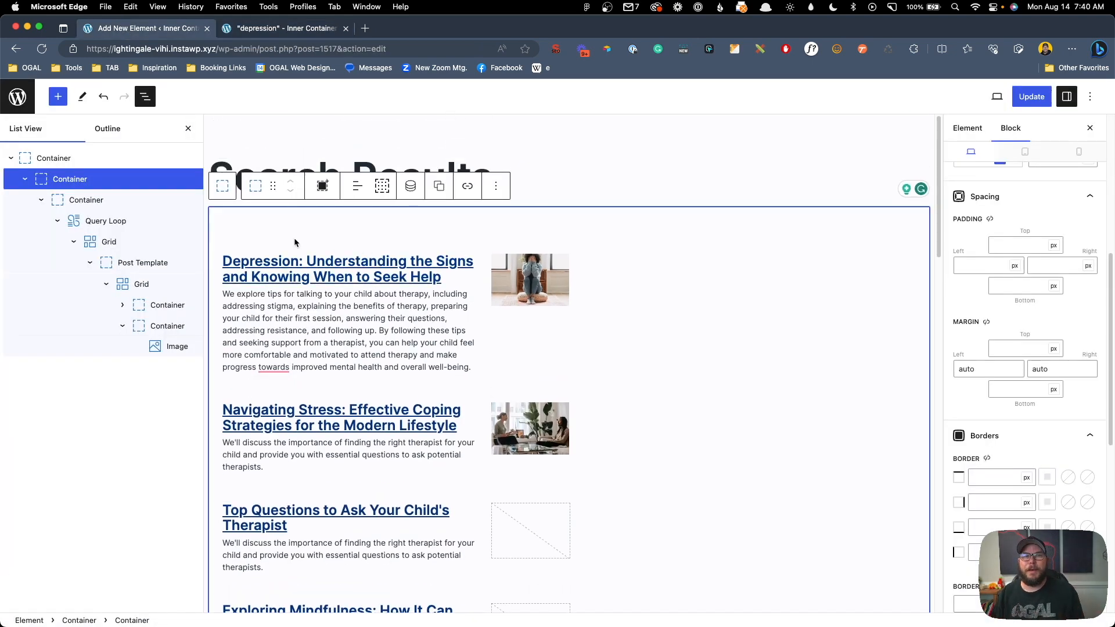
key(ctrl+Tab)
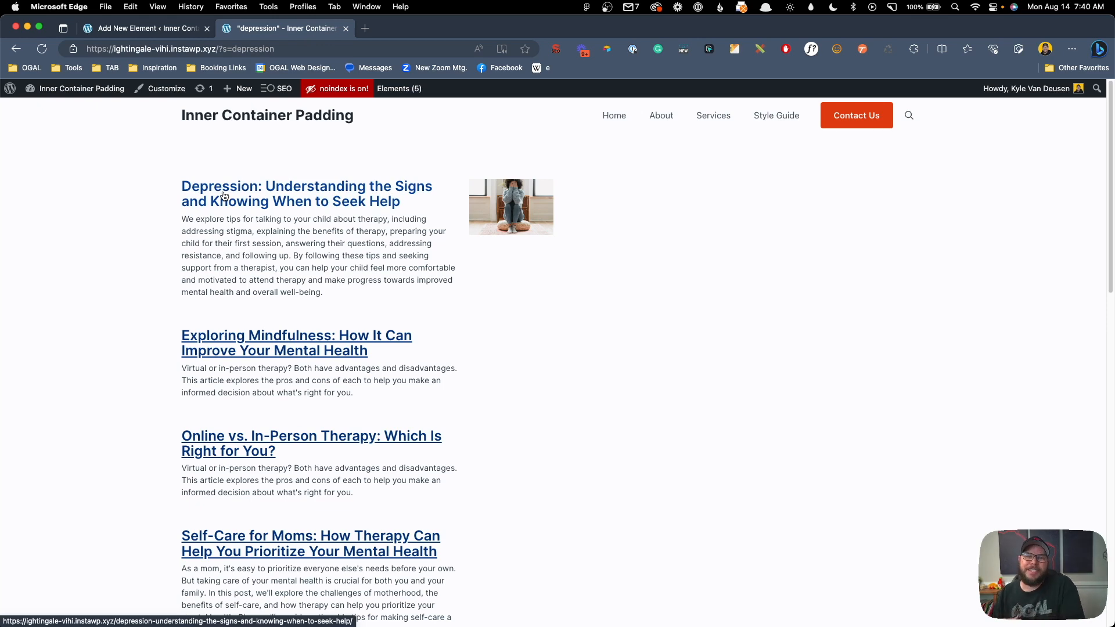
key(ctrl+shift+Tab)
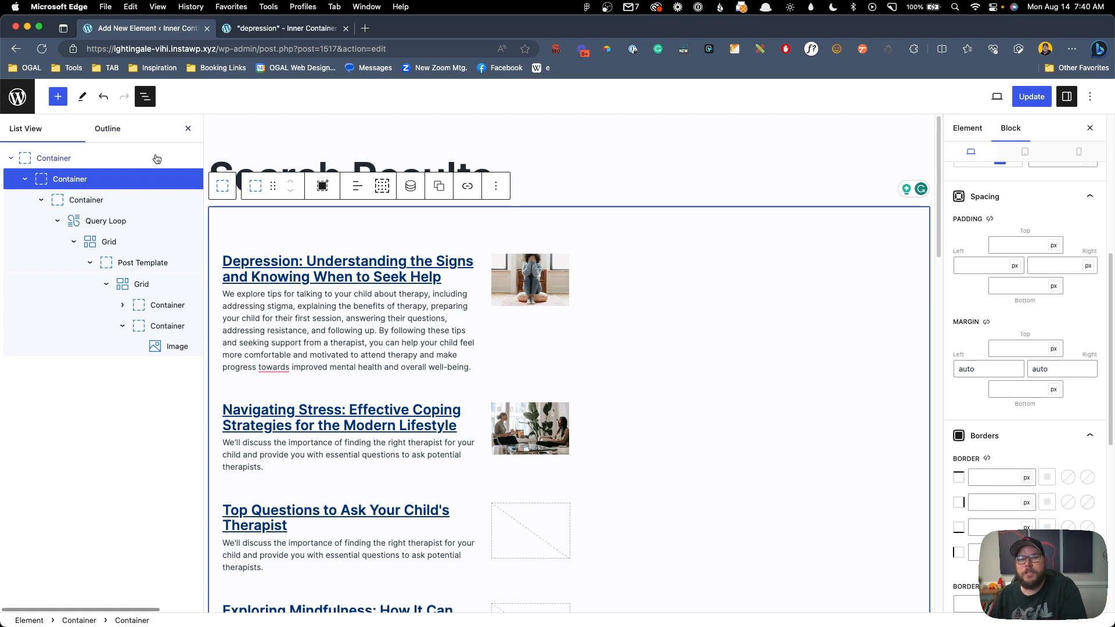
Step: Leave the element editor and start a new code snippet titled "Search Title"
click(18, 105)
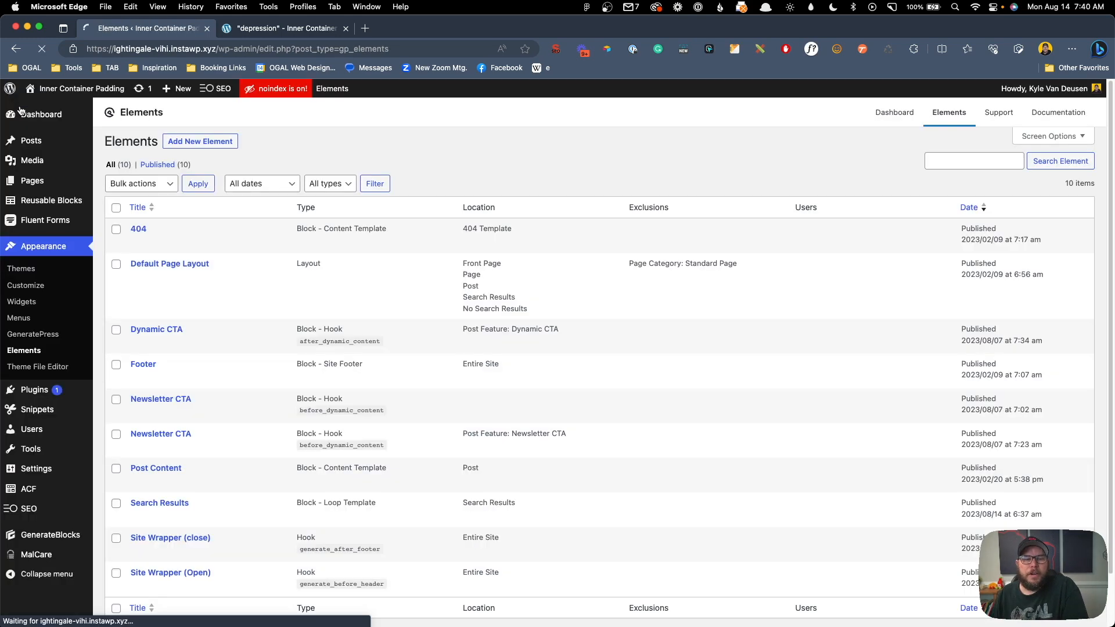
mouse_move(56, 413)
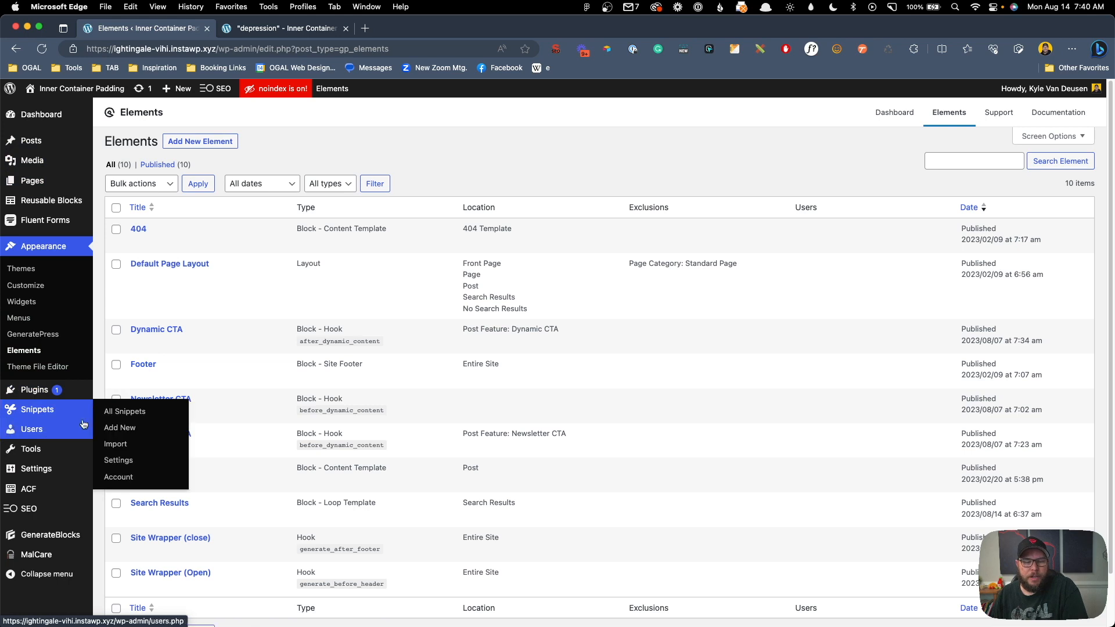
click(118, 425)
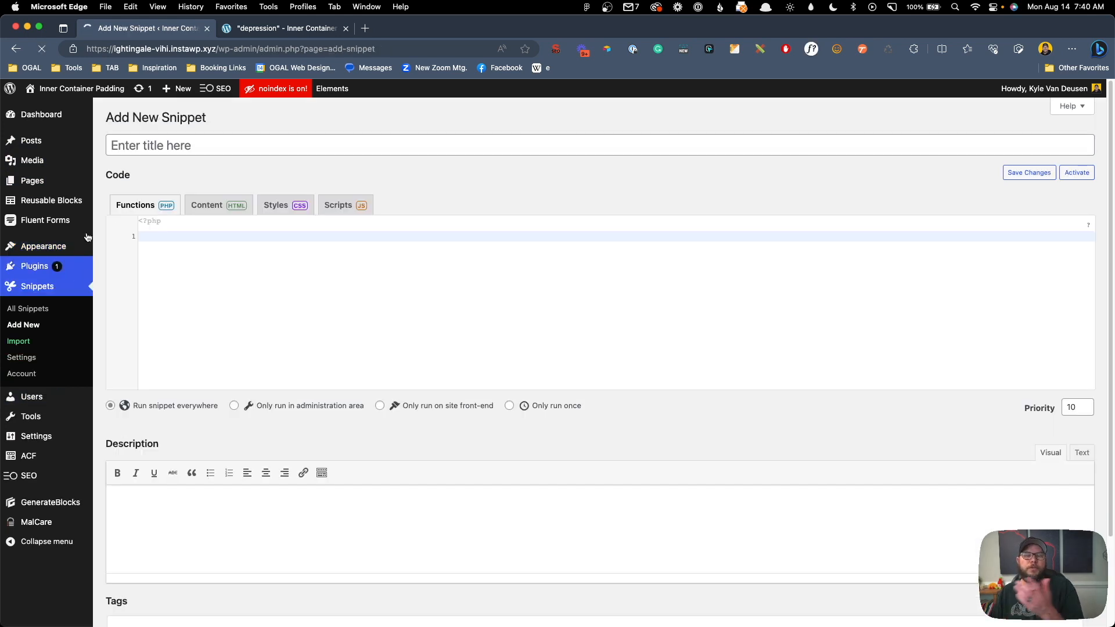
click(209, 141)
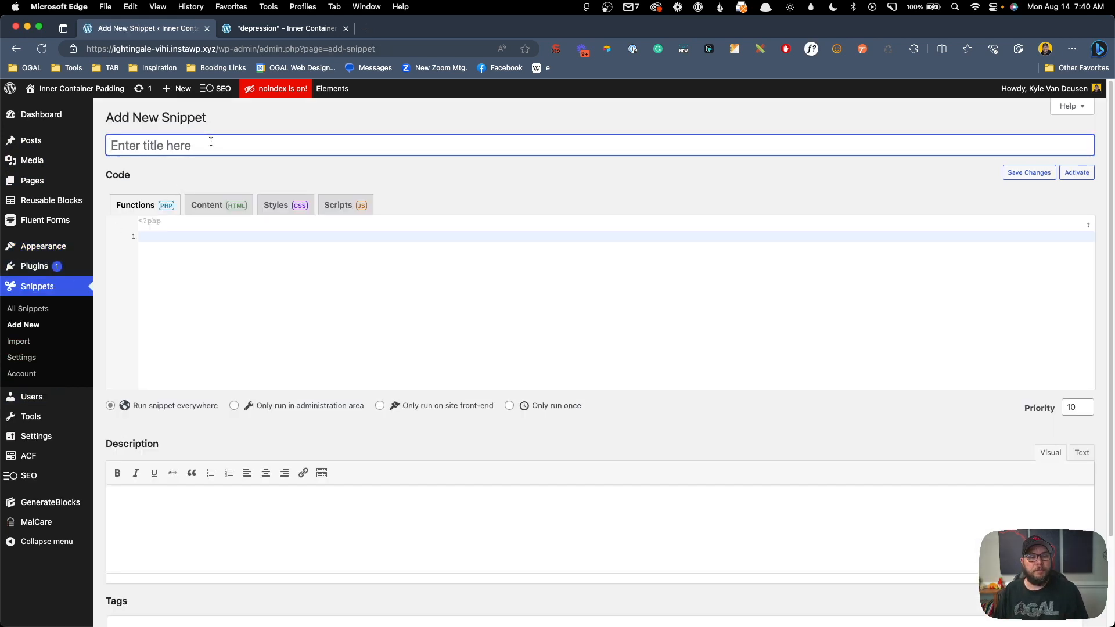
text(Search Title)
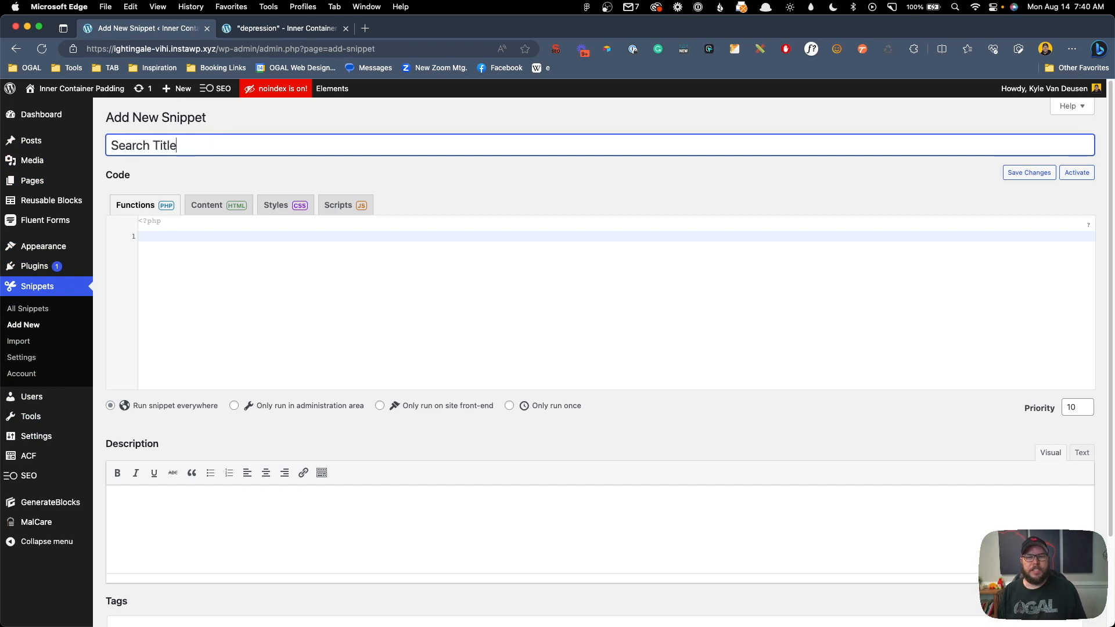
Step: Enter the PHP function get_search_title for a search_title shortcode, returning "Search results for:" with the query, or the archive title, as an h1
click(202, 240)
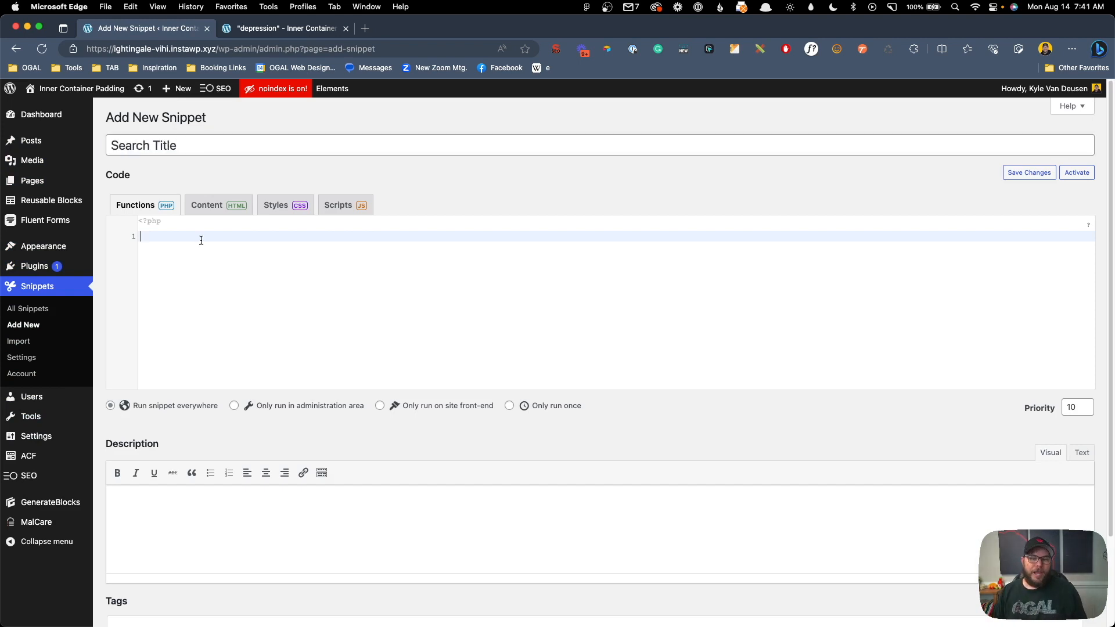
text(add_shortcode('search_title', 'get_search_title'); function get_search_title() {     if (is_search()) {         return '<p class="search-for">Search results for:</p><h1 class="search-title">' . get_search_query() . '</h1>';     } elseif (is_archive()) {         return '<h1 class="search-title">' . get_the_archive_title() . '</h1>';     } })
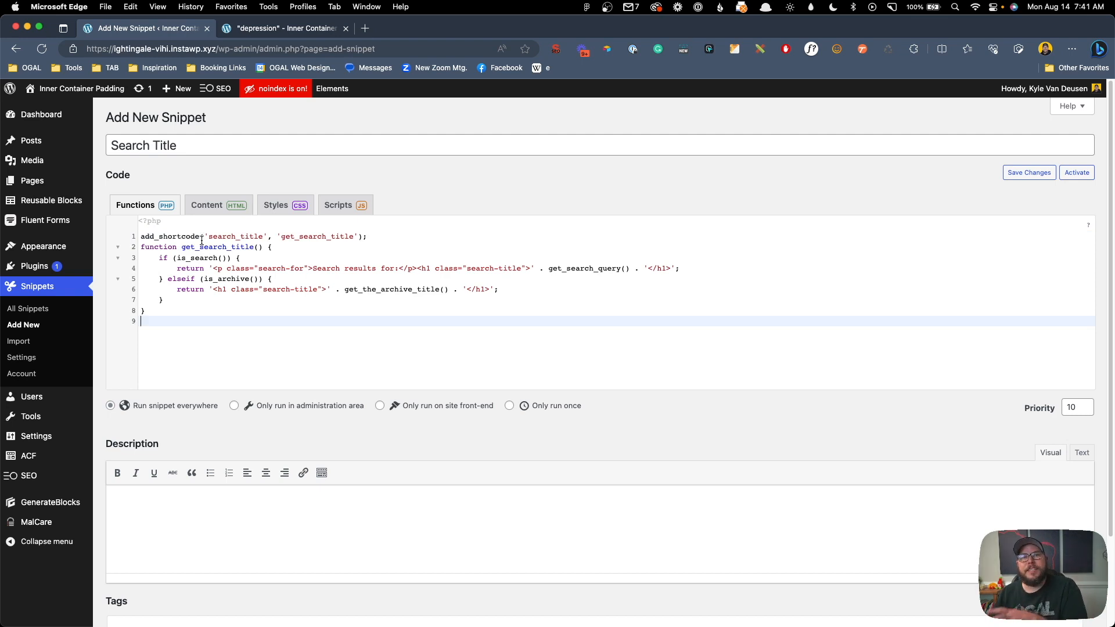
click(228, 302)
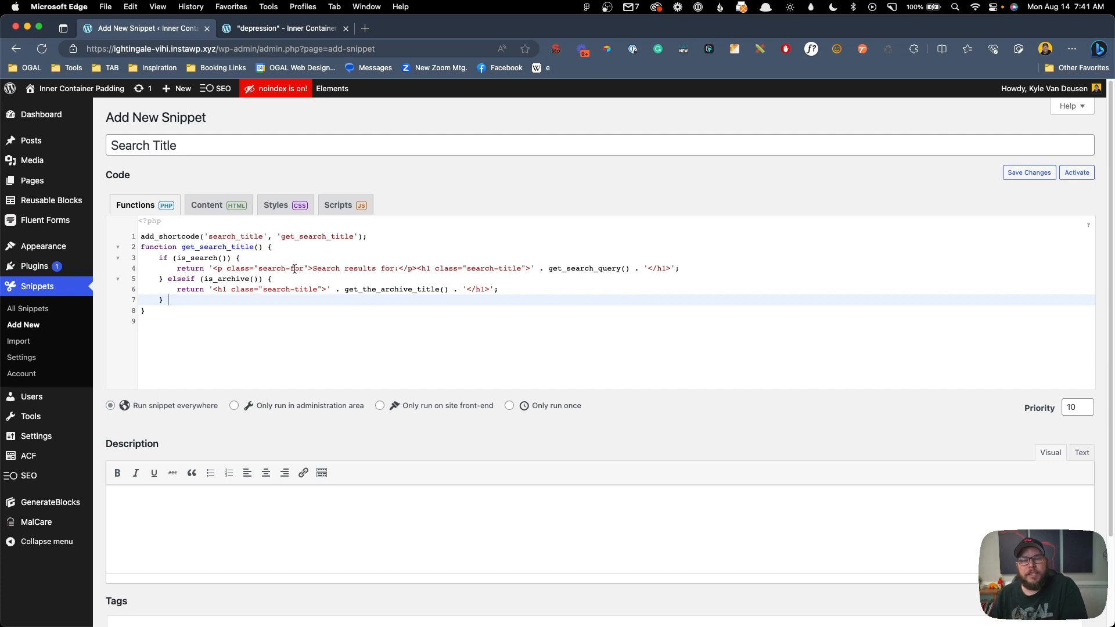
Step: Examine the "Search results for:" text and the search-title class in the snippet's return line
drag(313, 269, 388, 269)
click(388, 269)
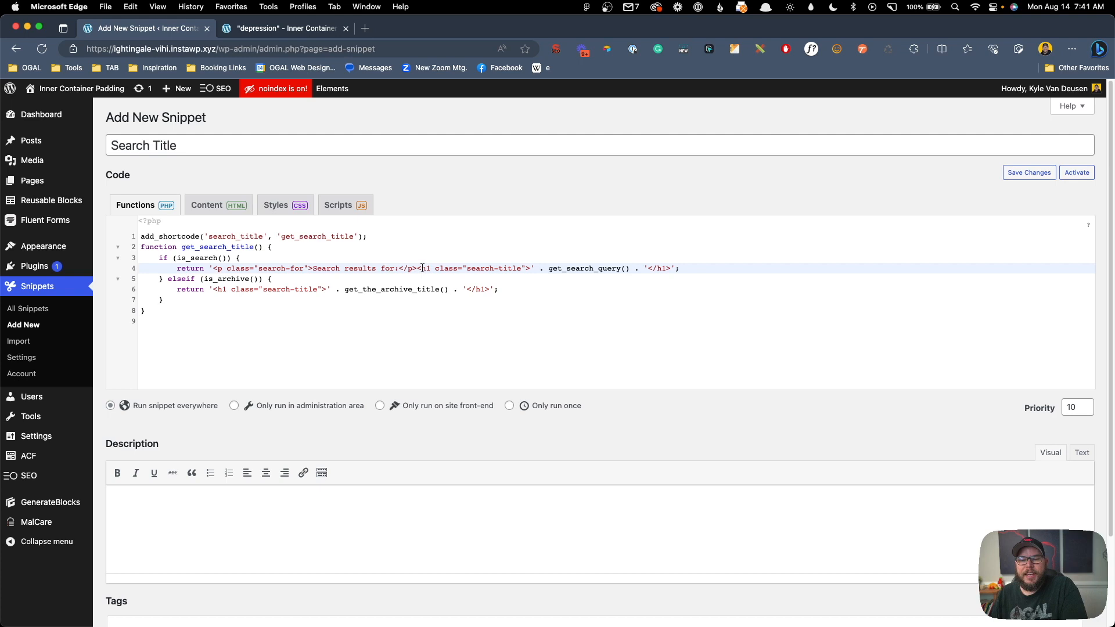
drag(468, 269, 520, 269)
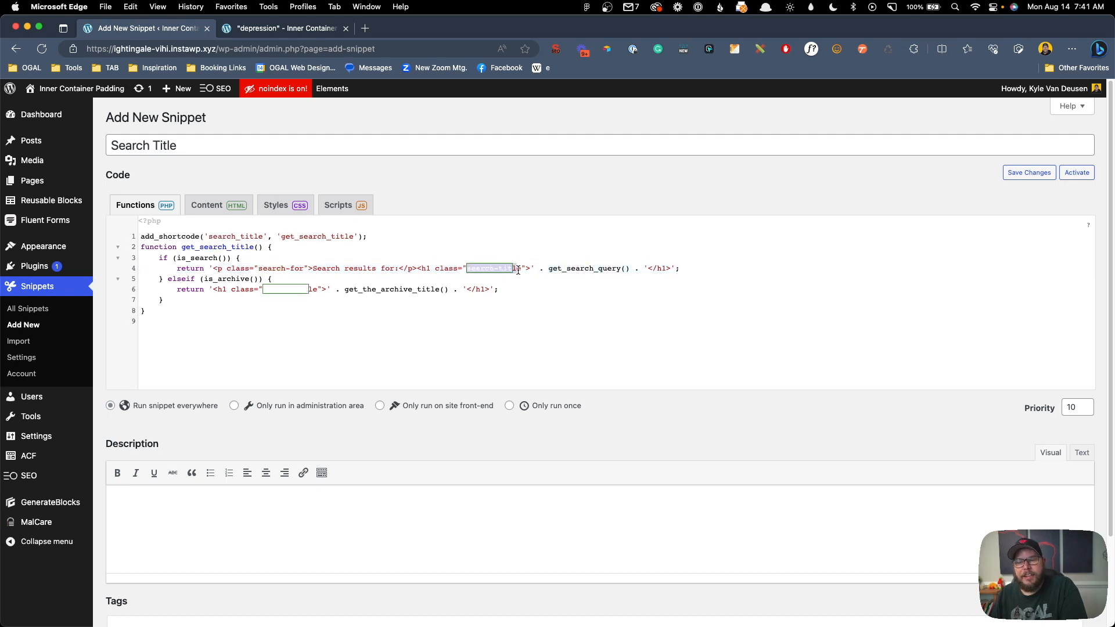
click(519, 269)
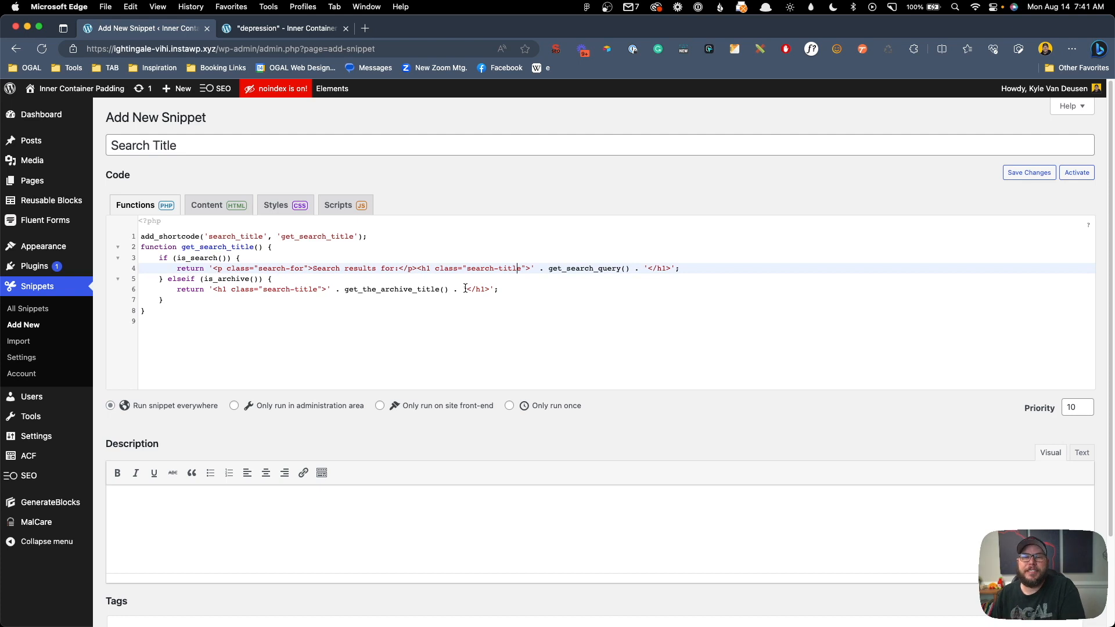
Step: Save and activate the Search Title snippet, and open the Search Results element for editing
scroll(198, 488, down, 3)
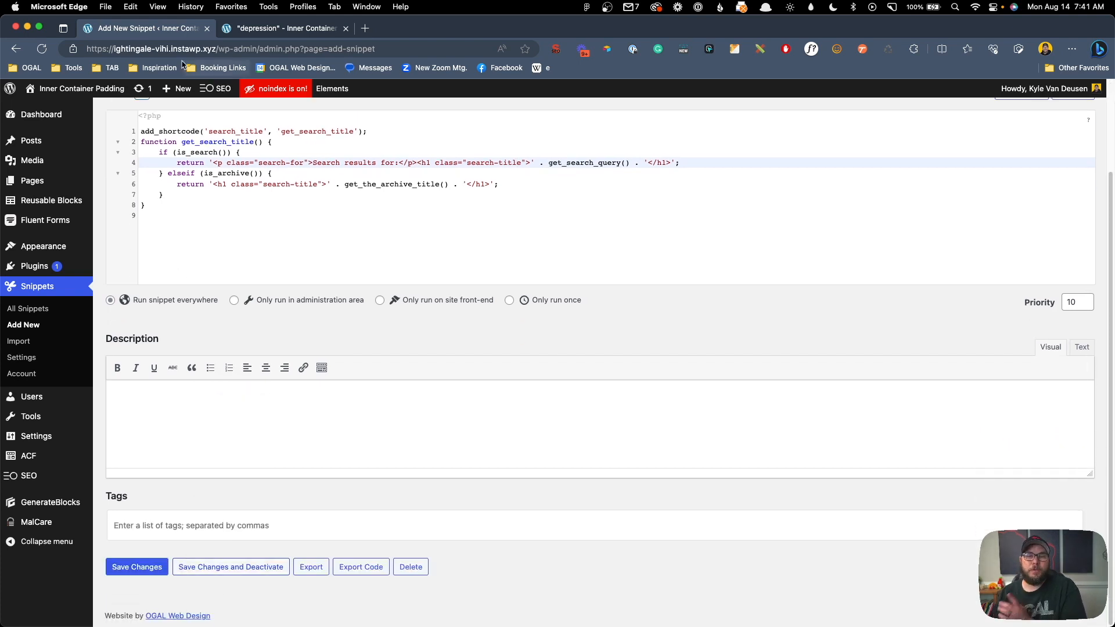
click(333, 90)
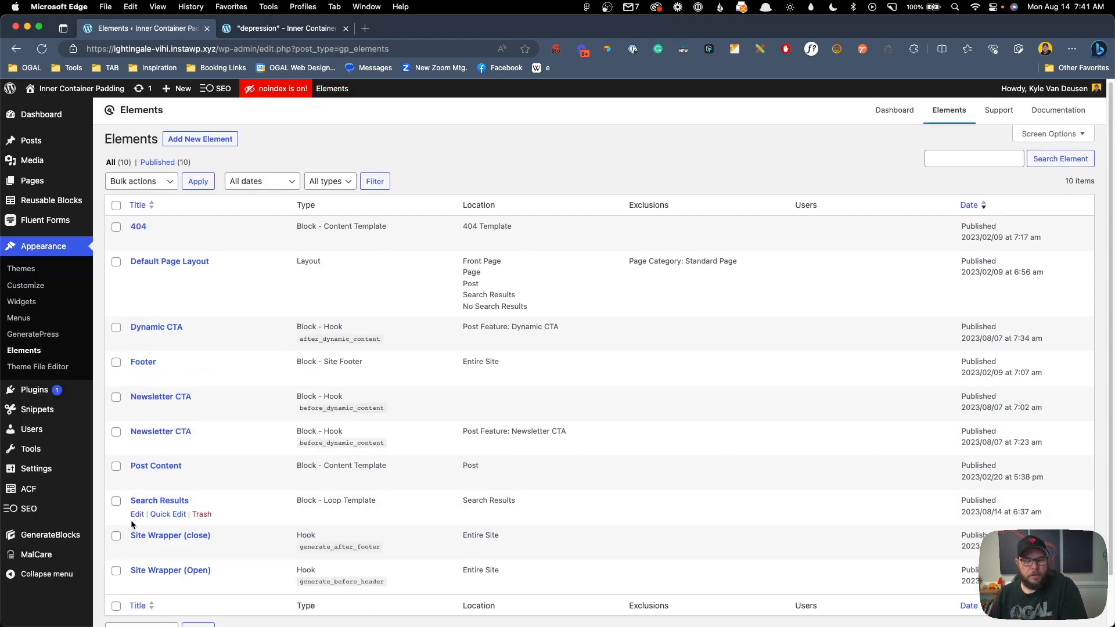
click(136, 517)
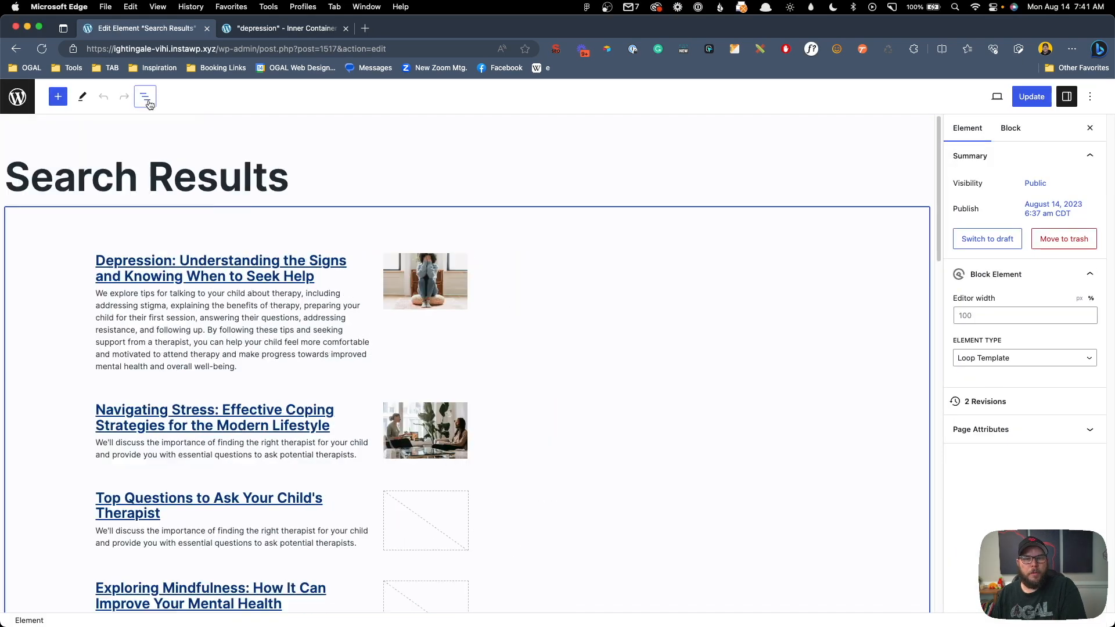
Step: Add a Shortcode block with [search_title] inside the section's inner container, alongside the search results container
click(144, 100)
click(35, 158)
click(10, 158)
click(19, 180)
click(70, 178)
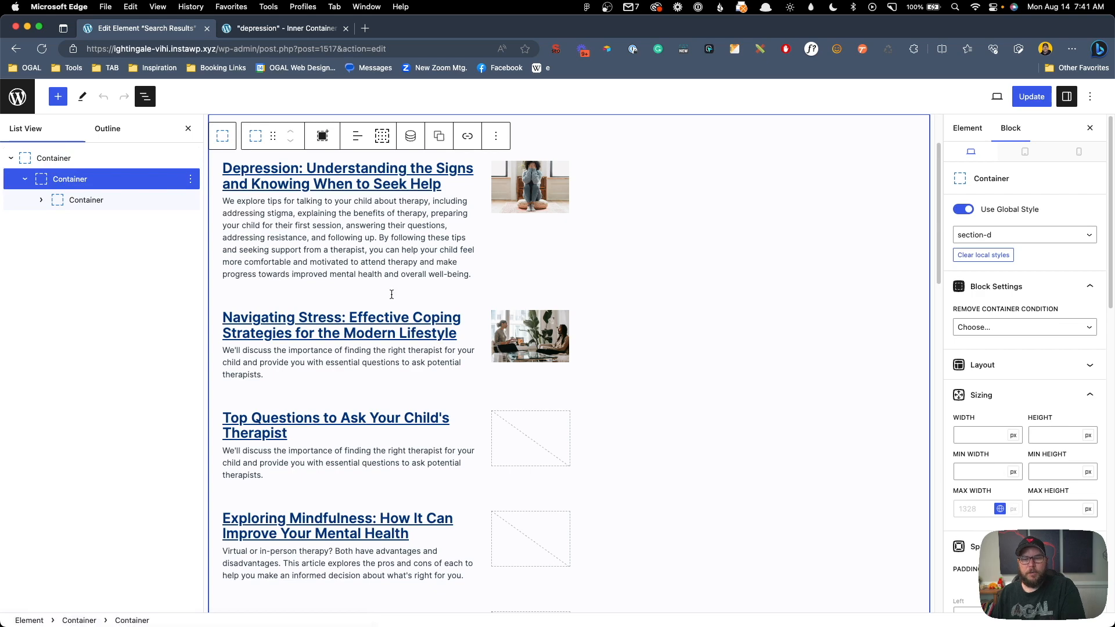
scroll(284, 468, down, 5)
scroll(285, 468, down, 10)
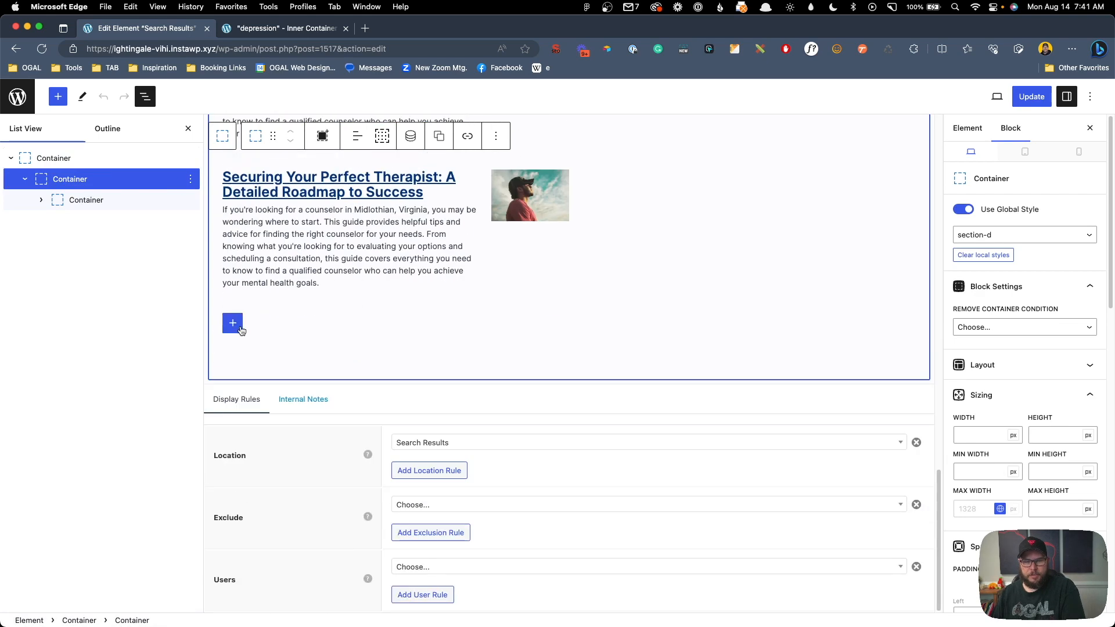
click(233, 324)
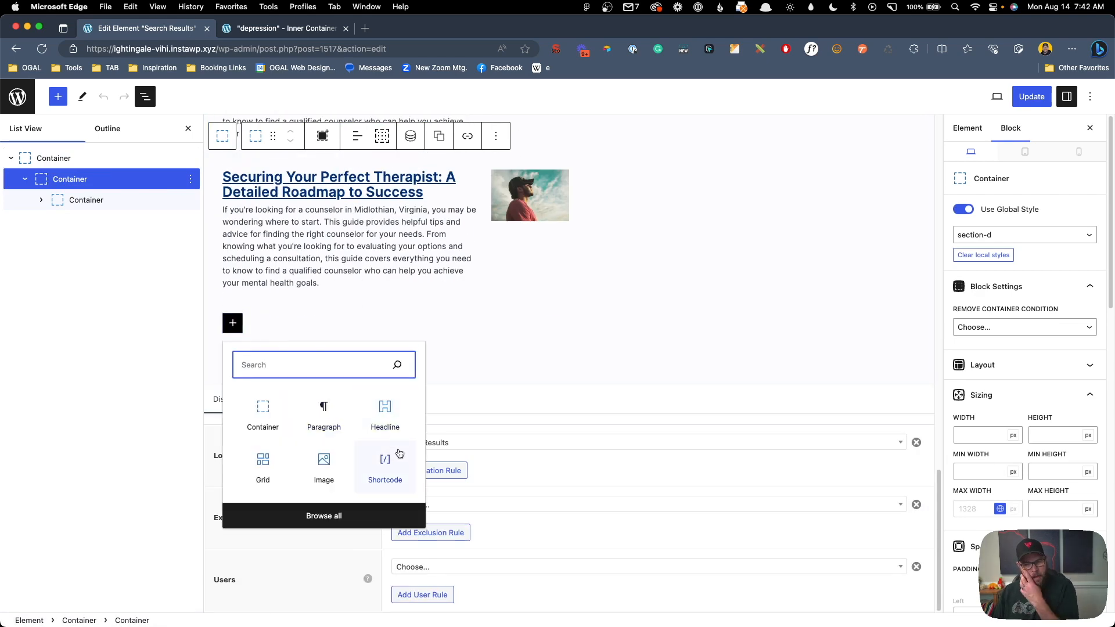
click(385, 461)
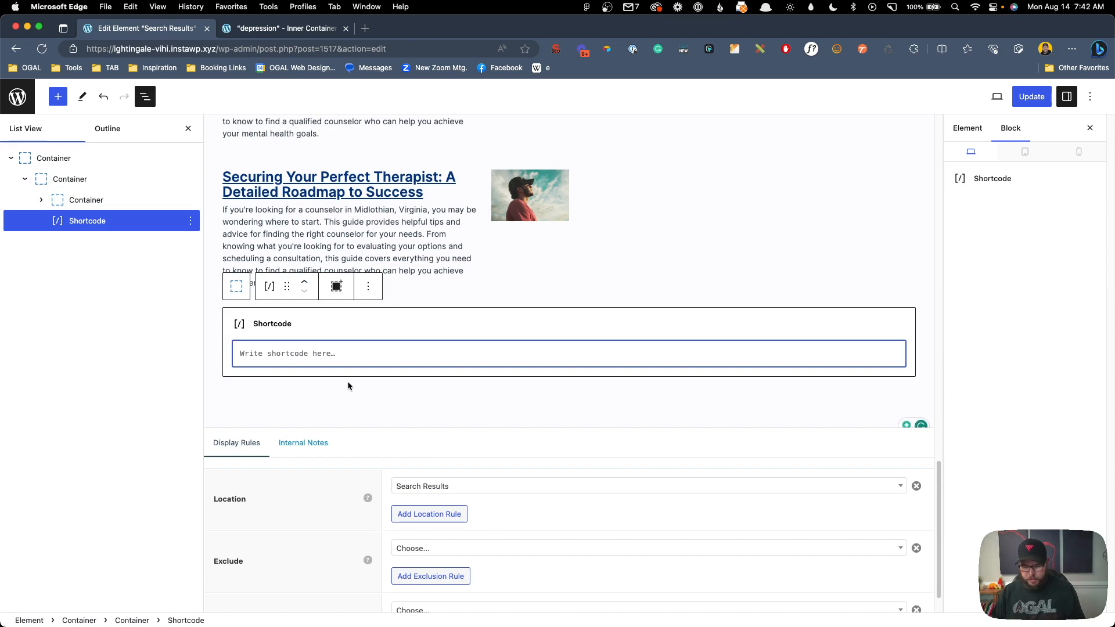
text([search_title])
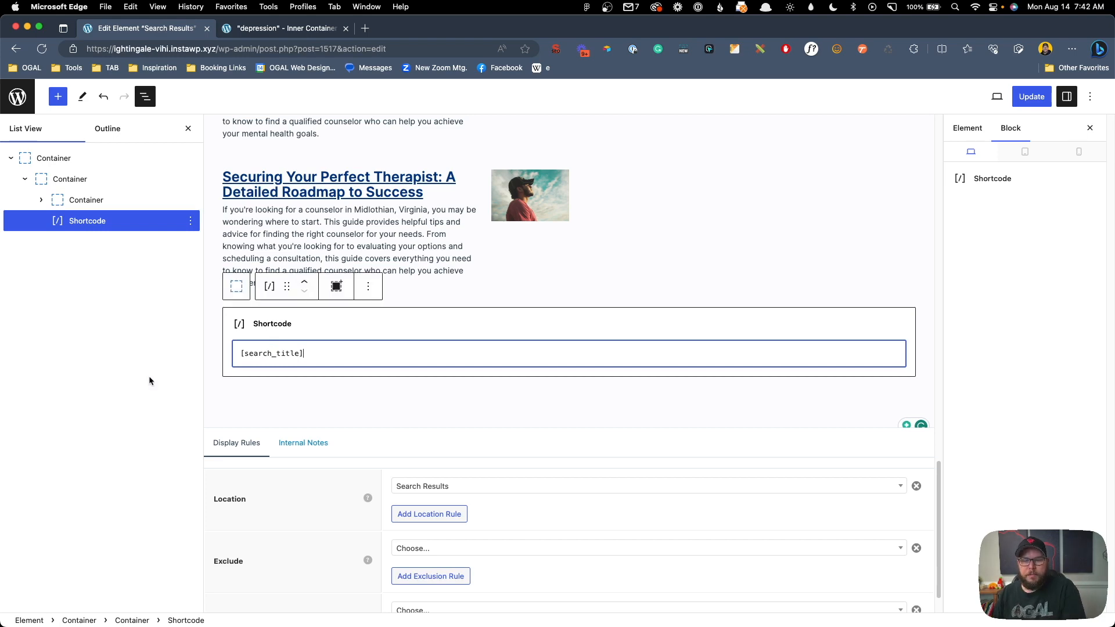
Step: Move the shortcode block above the results container and update the Search Results element
click(259, 326)
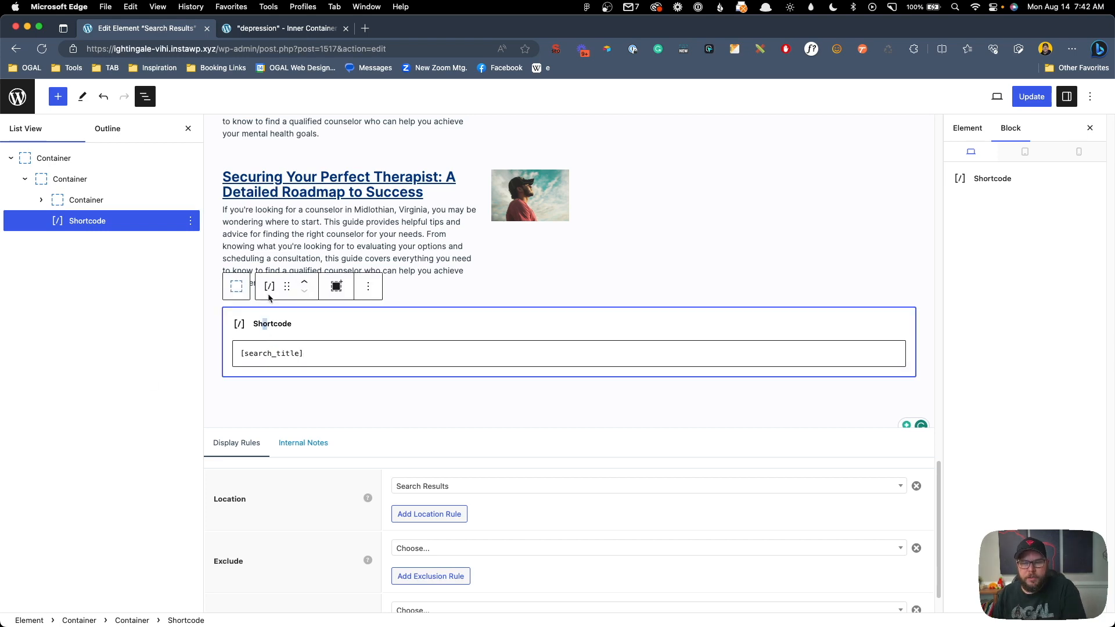
click(308, 285)
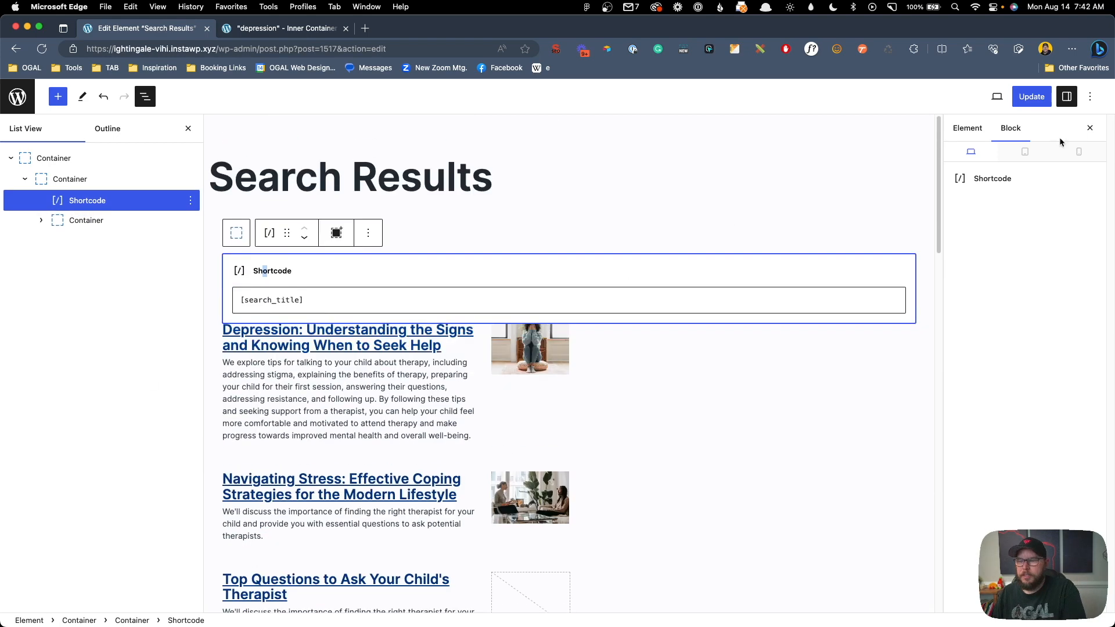
click(1039, 97)
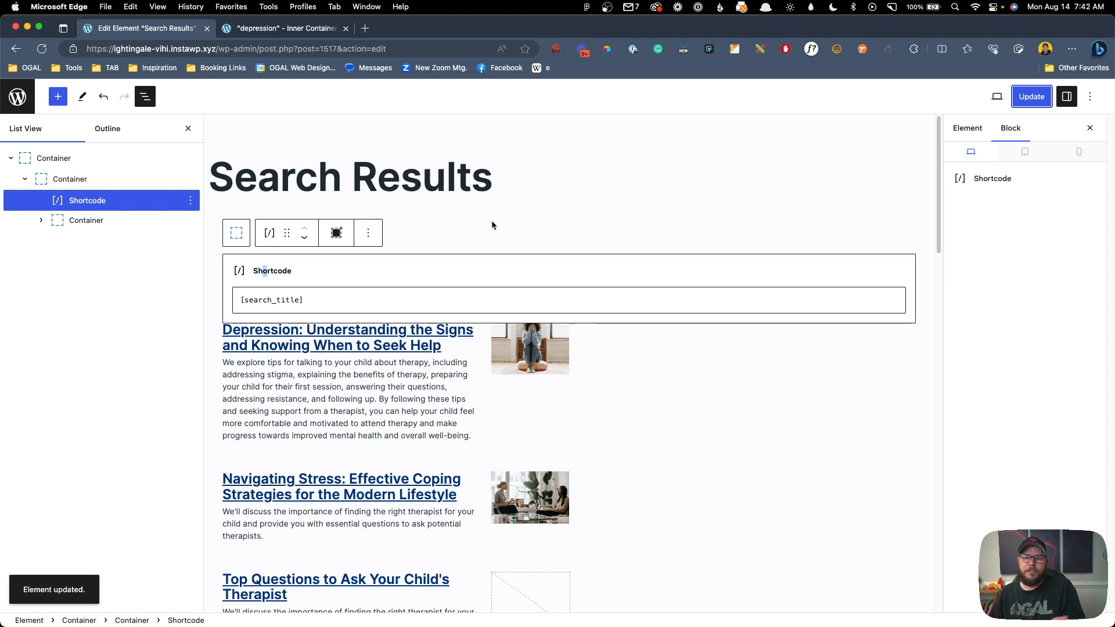
Step: Reload the front-end search results for "depression" and examine the "Search results for:" line and the title beneath it
click(298, 26)
key(super+r)
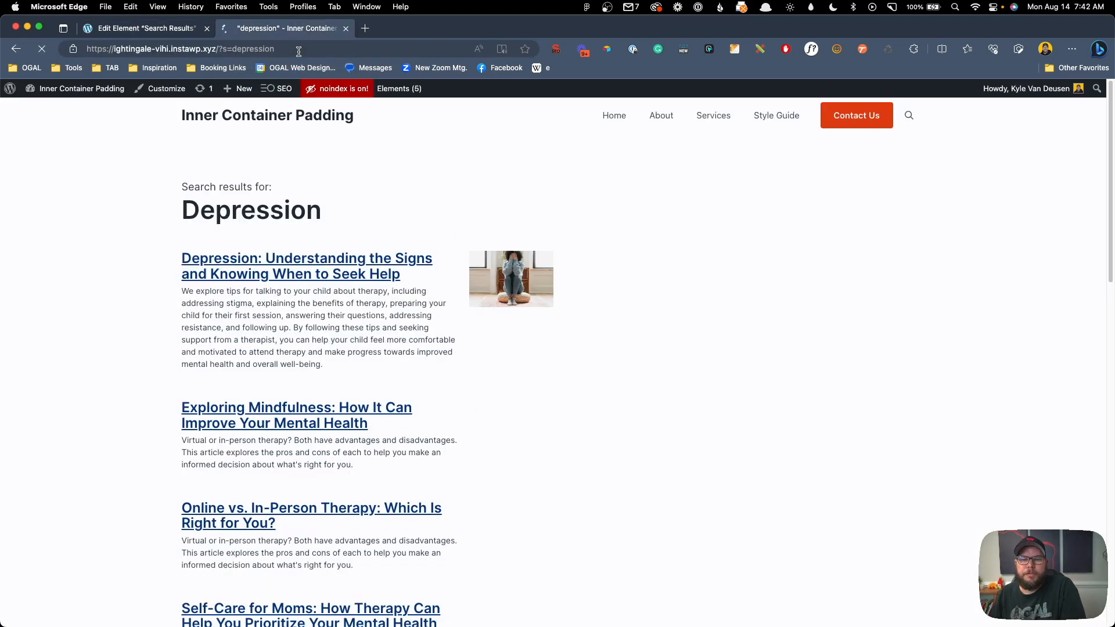
drag(188, 190, 268, 187)
click(267, 187)
drag(200, 210, 313, 215)
click(312, 215)
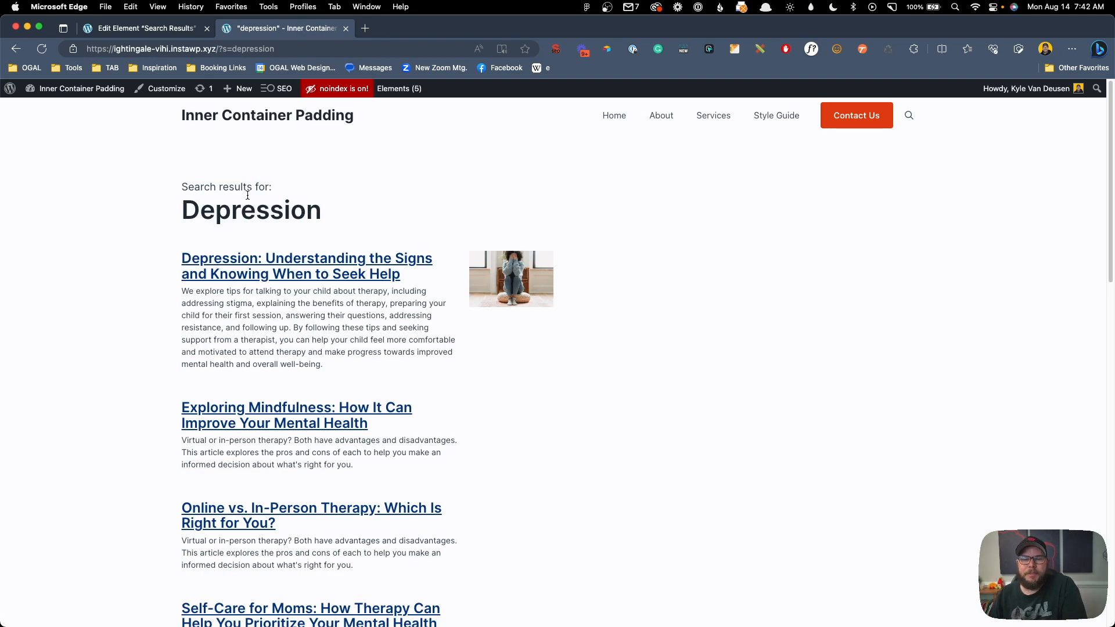
Step: Reopen the Search Title snippet and examine the search-for class on the paragraph in its return line
click(149, 29)
click(21, 110)
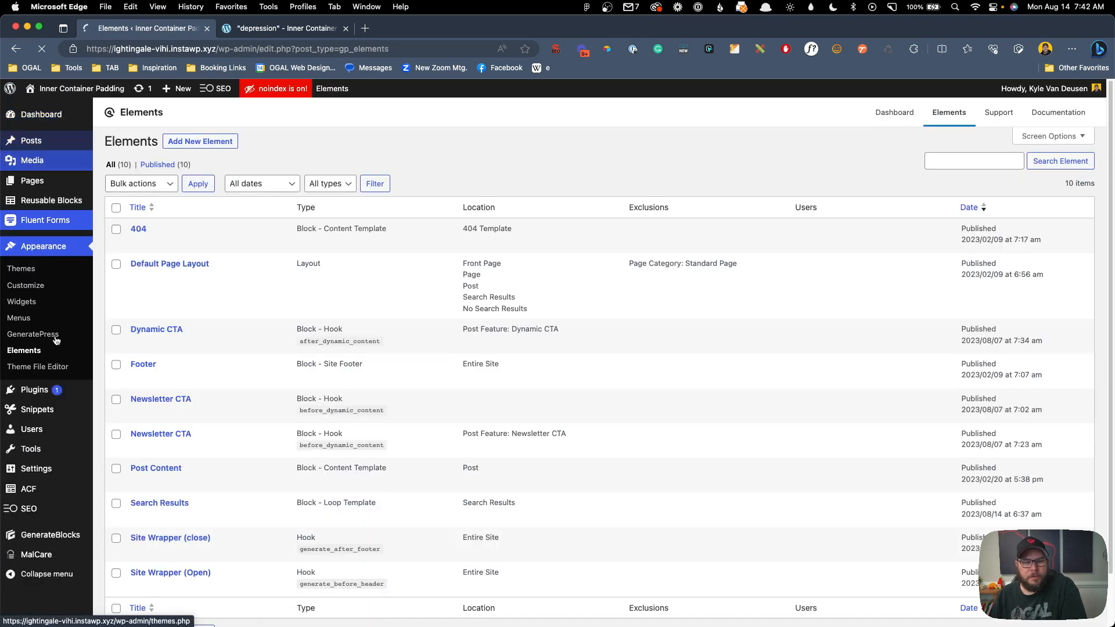
mouse_move(70, 409)
click(114, 410)
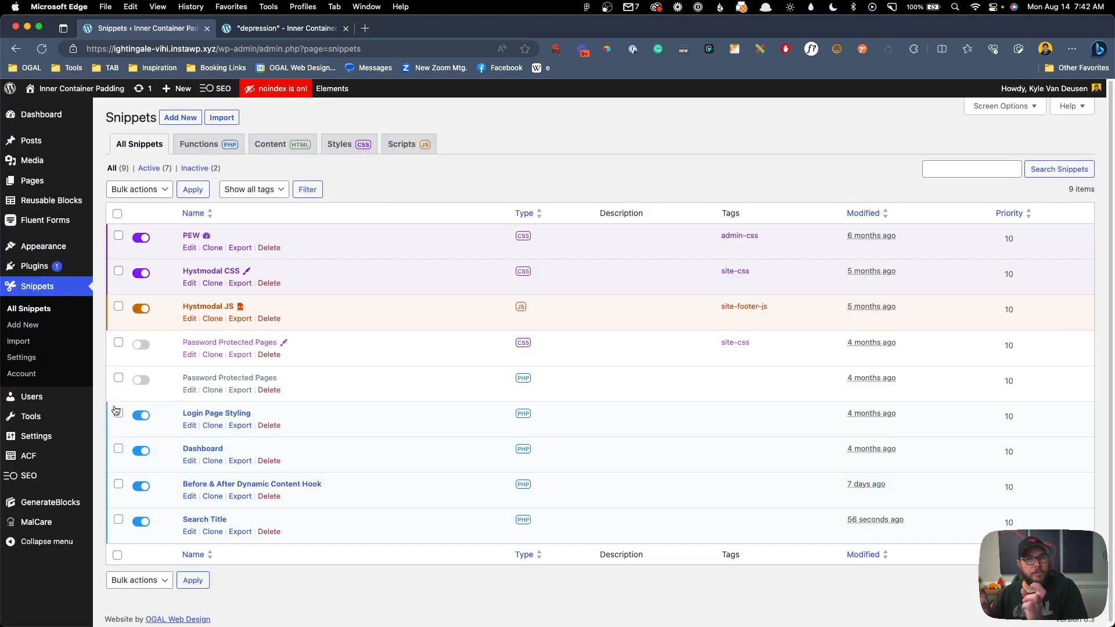
click(194, 520)
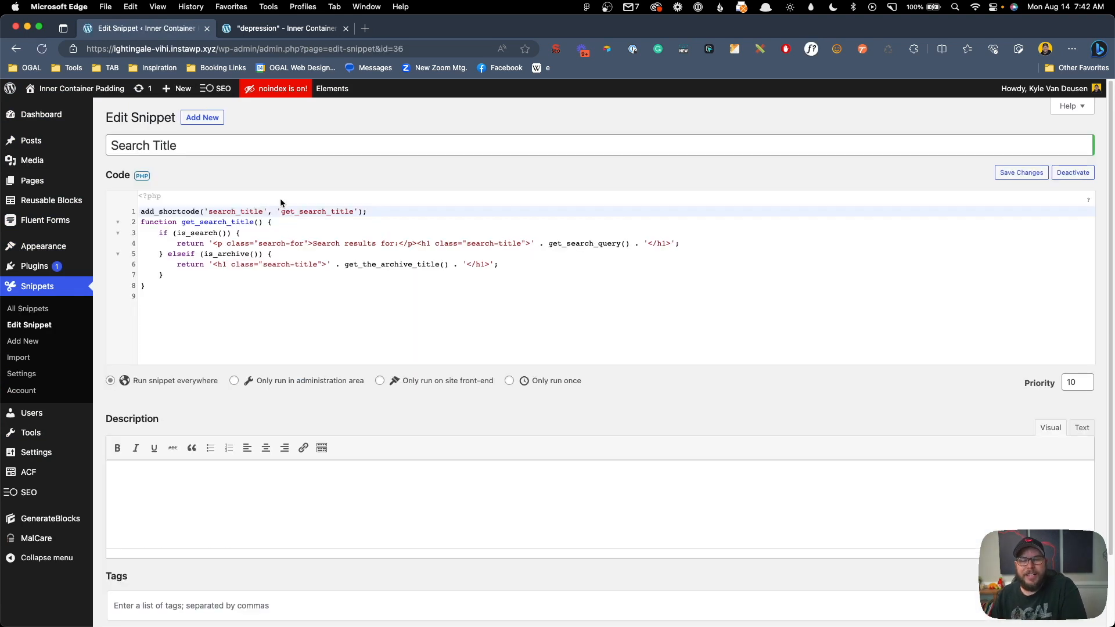
drag(259, 267, 377, 244)
click(302, 243)
drag(258, 244, 305, 244)
click(303, 244)
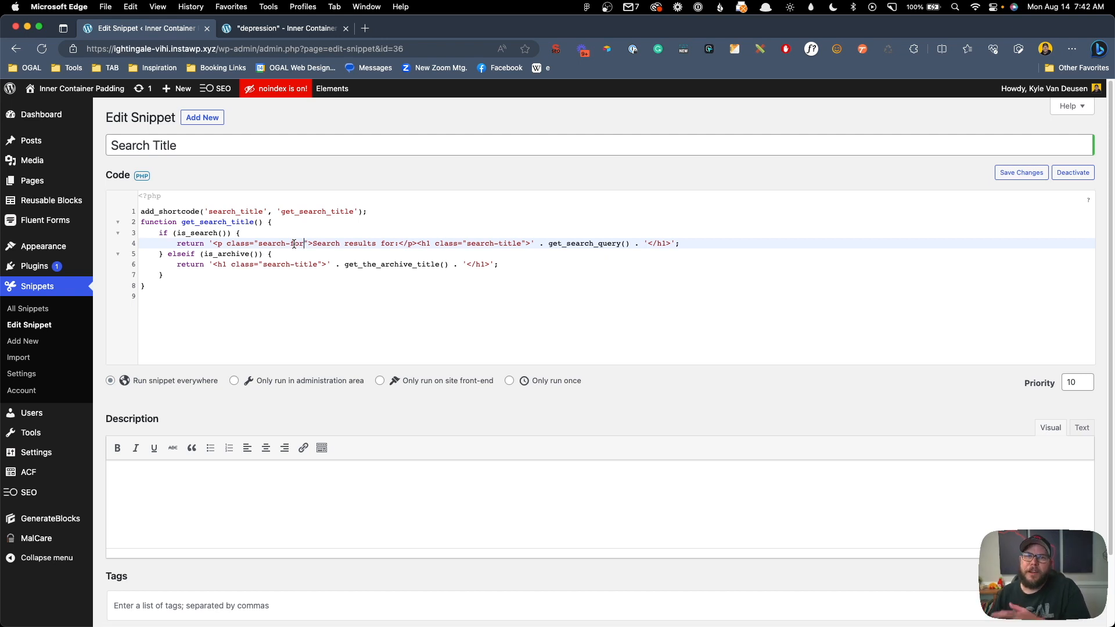
Step: Search the front-end site for "pizza" to check the page shown when nothing matches
click(294, 33)
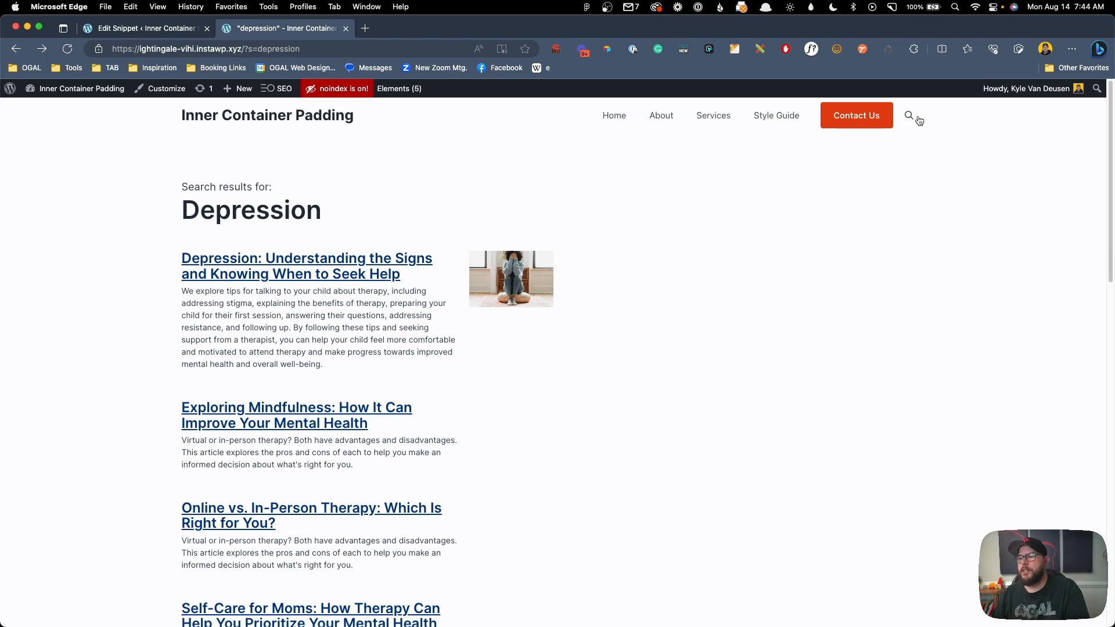
click(919, 119)
key(Return)
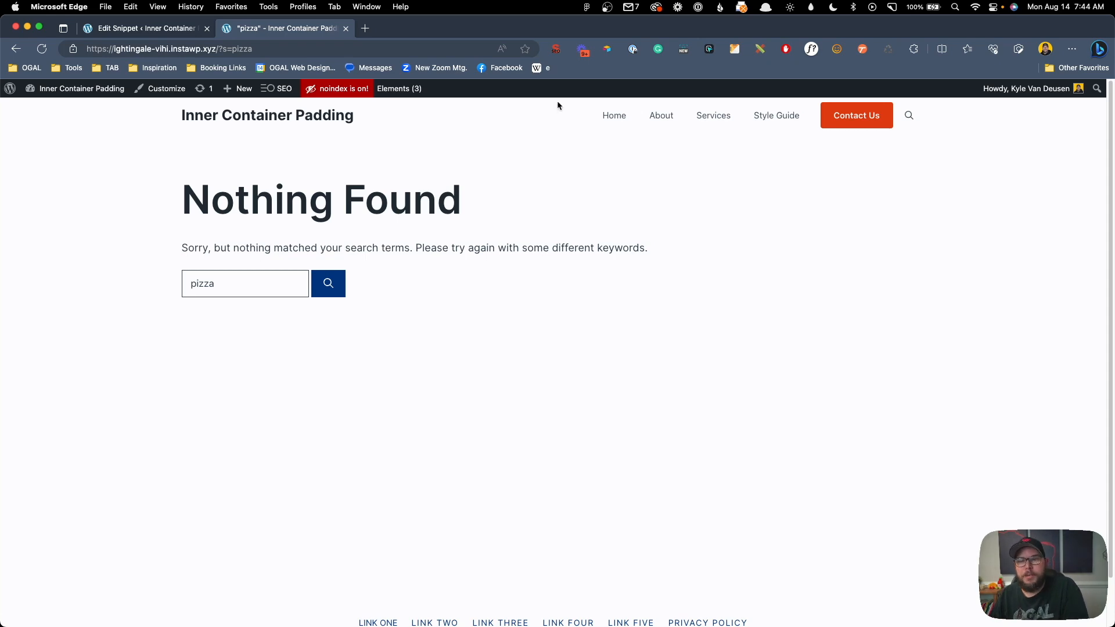
Step: Create a new block element titled "No Search Results" with the Content Template element type
click(399, 88)
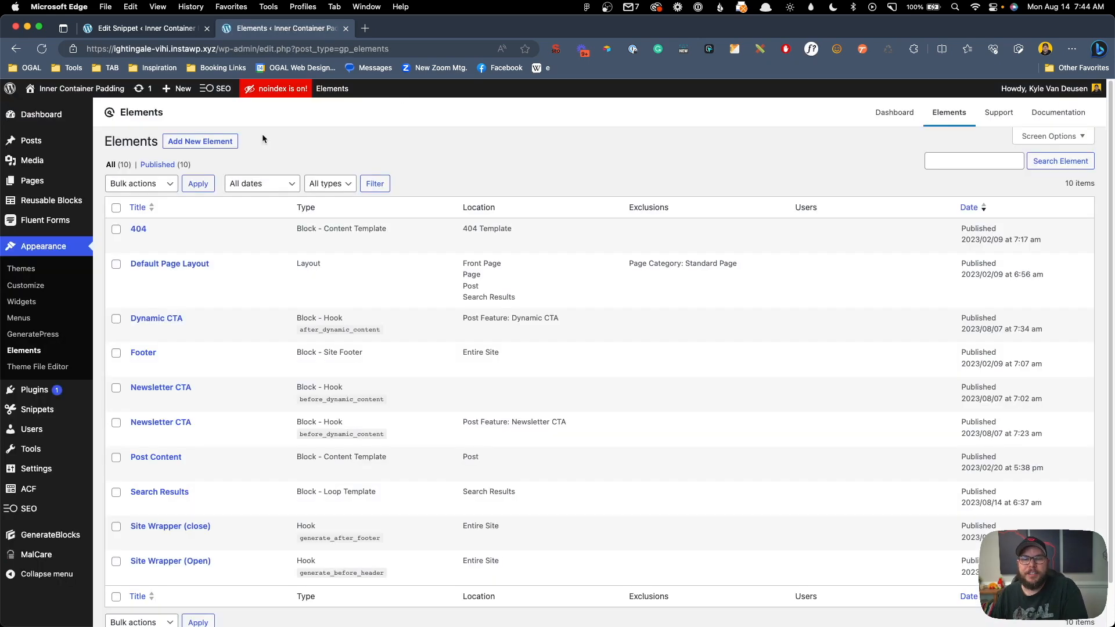
click(201, 141)
click(460, 367)
click(460, 378)
click(658, 376)
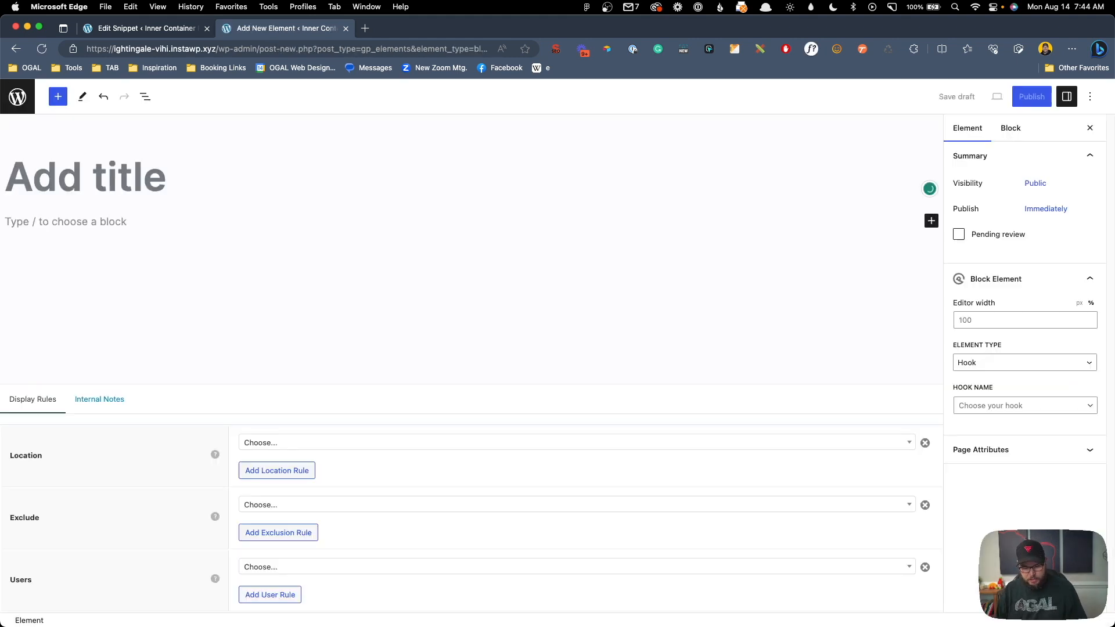
text(No Search Results)
click(993, 360)
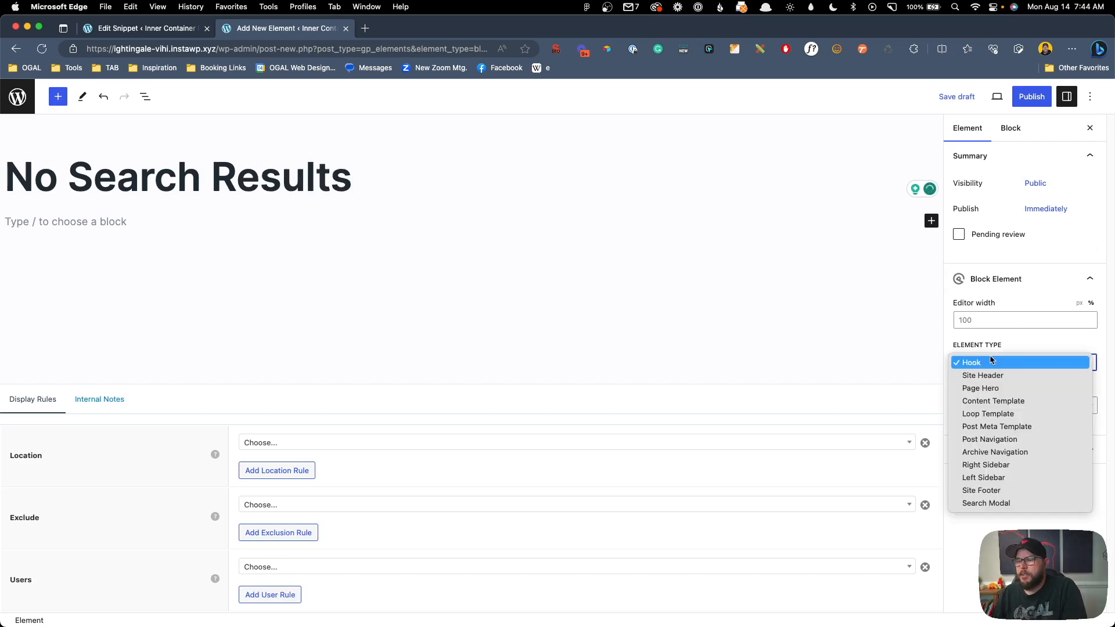
click(1004, 402)
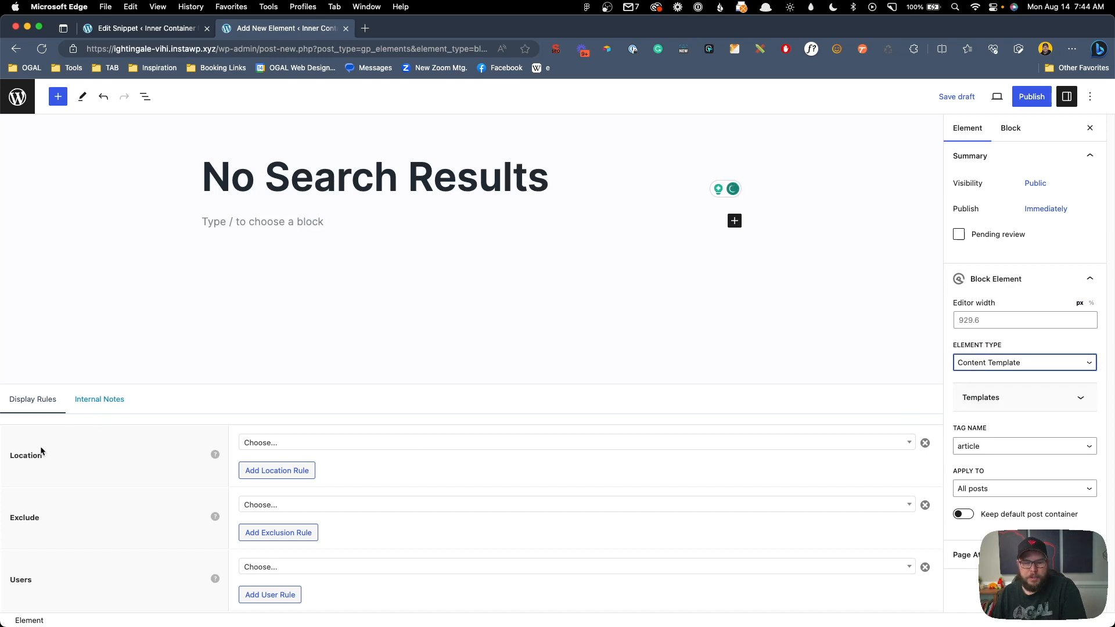
Step: Set the element's display location to No Search Results and publish it
click(316, 444)
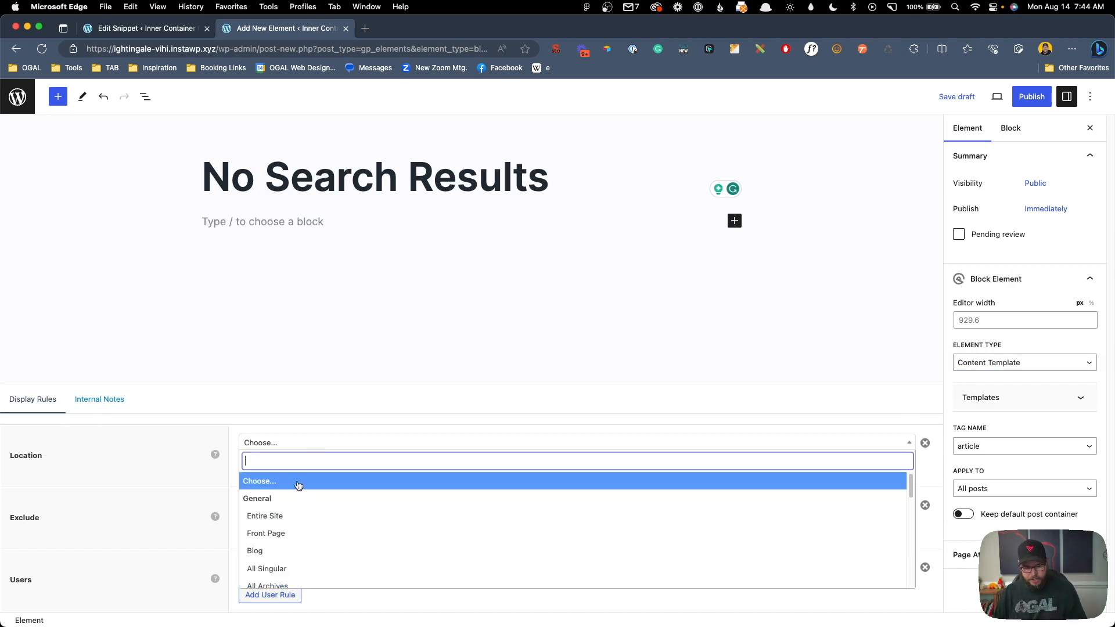
text(no)
click(293, 503)
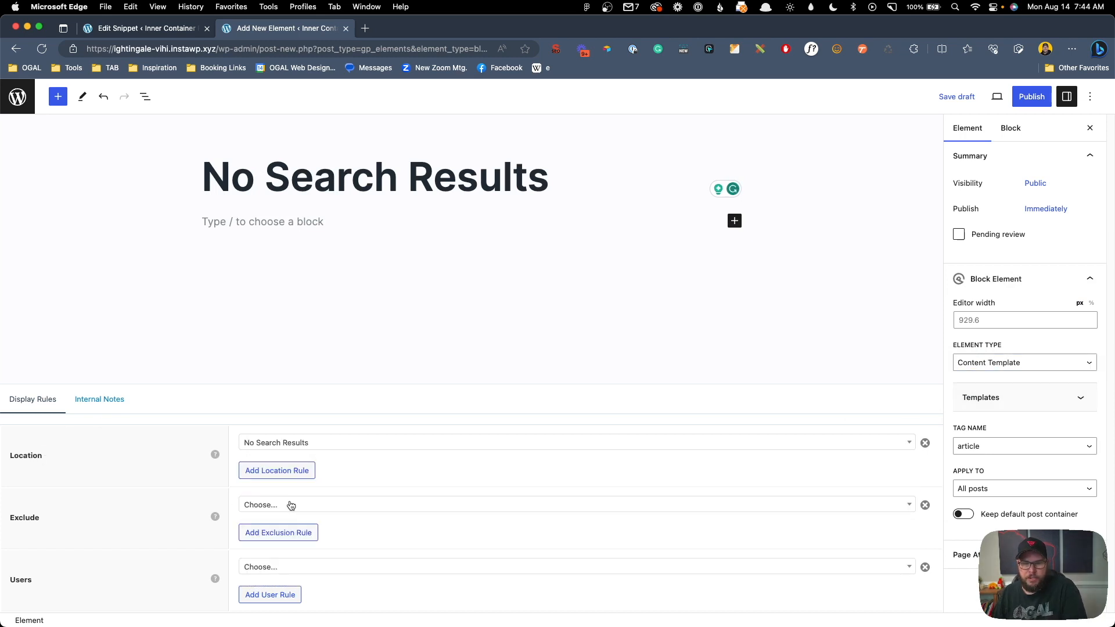
click(1034, 105)
click(993, 95)
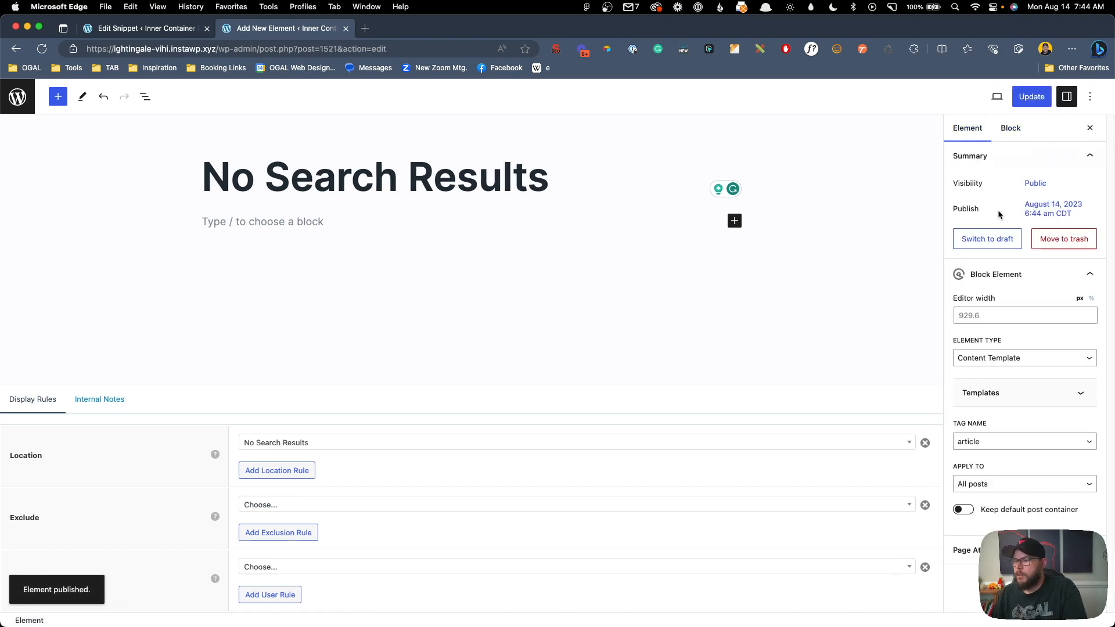
Step: Switch the editor width unit to percent and insert a section with an inner container below the title
click(1091, 298)
click(1015, 318)
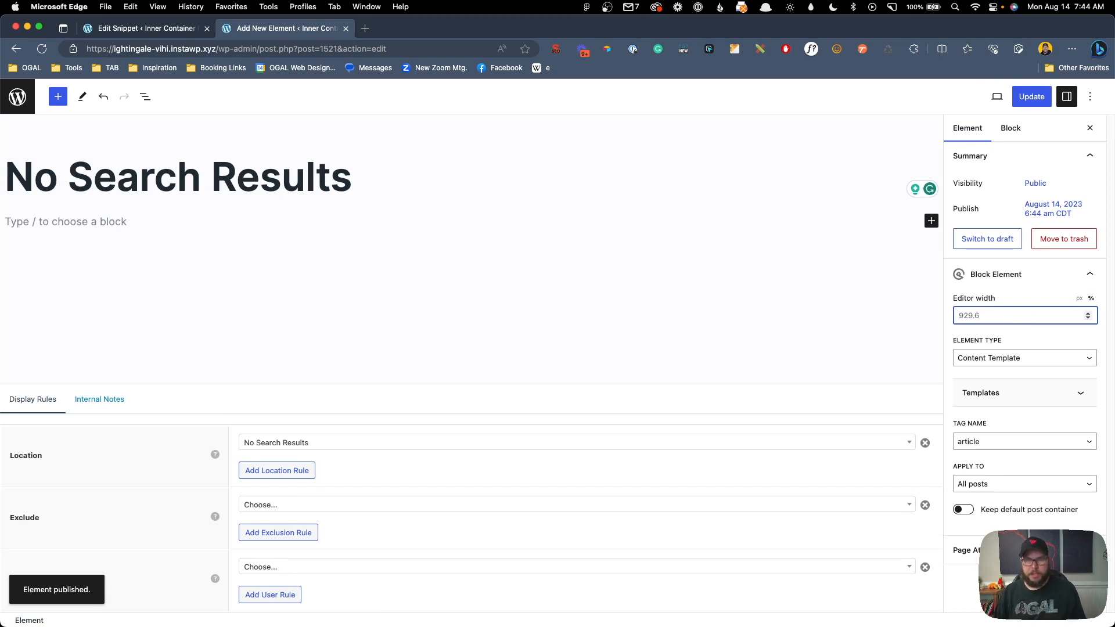
right_click(170, 152)
click(131, 227)
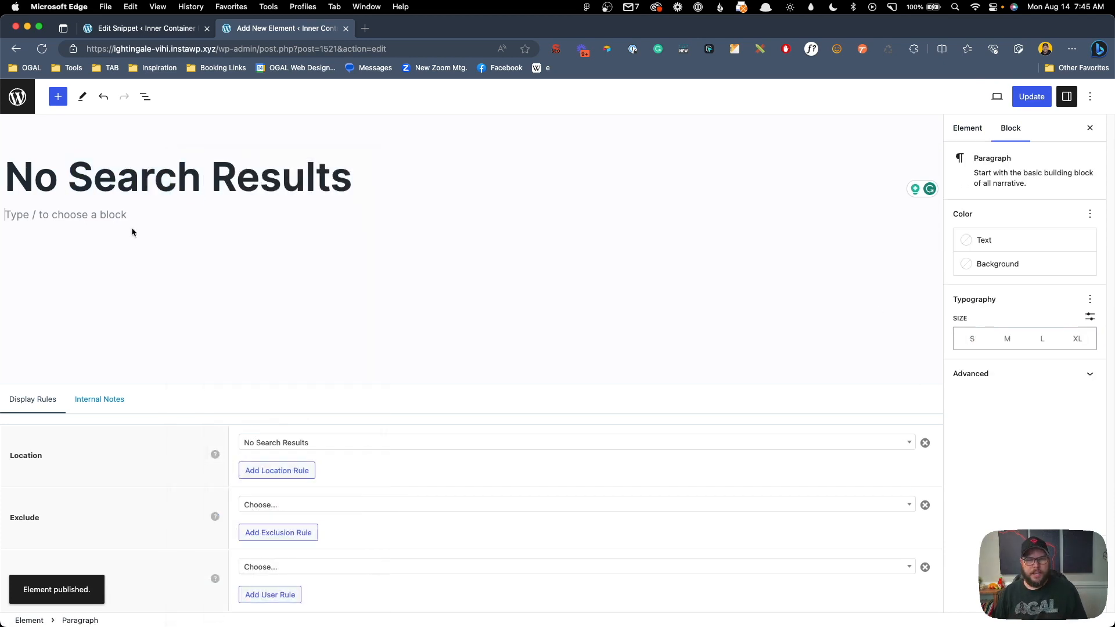
text(/sec)
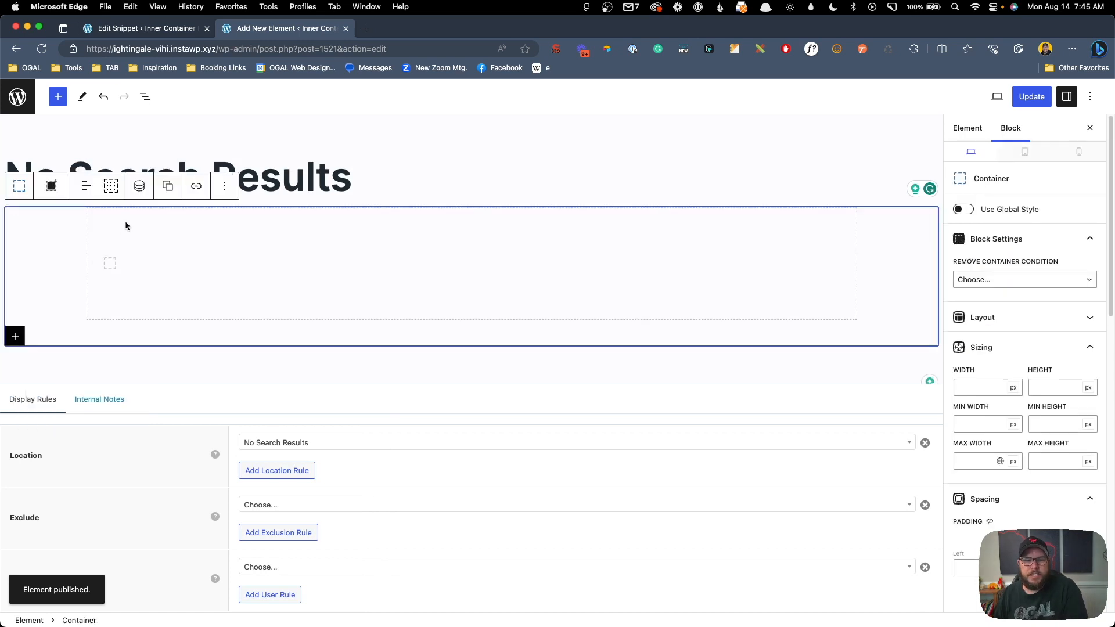
Step: Add an H1 headline reading "Sorry! No results found!" inside the inner container
click(110, 271)
click(259, 361)
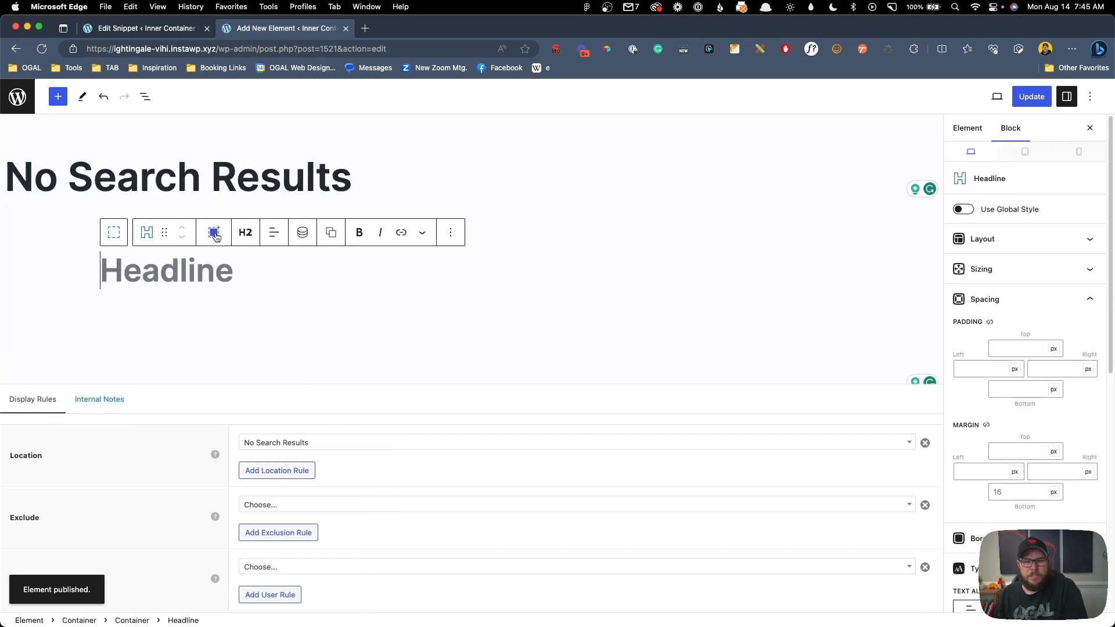
click(245, 232)
click(266, 268)
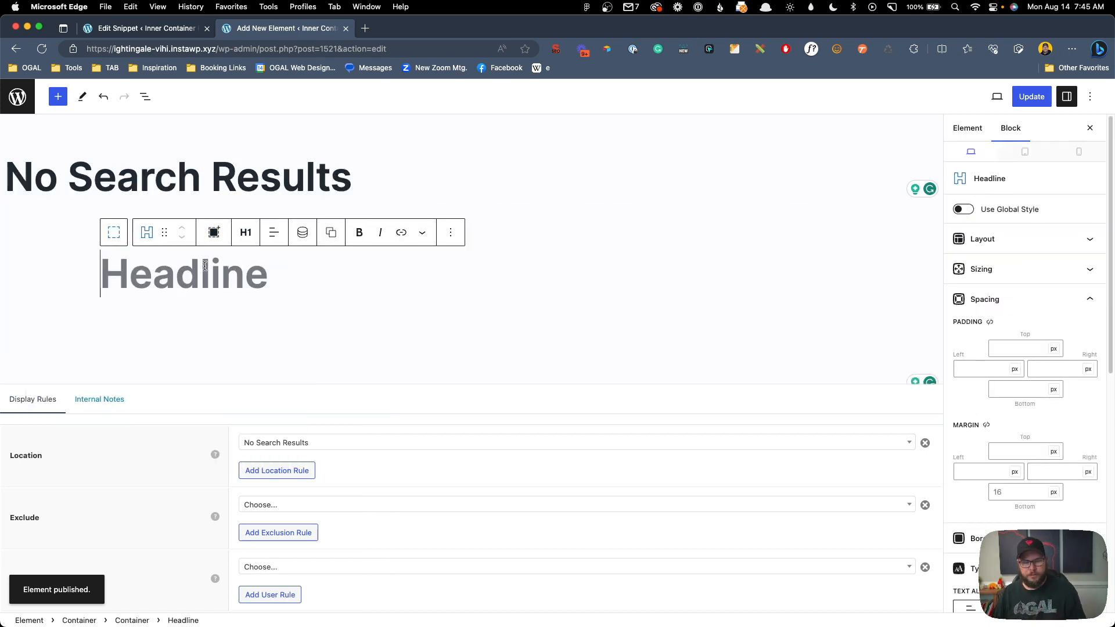
text(Sorry! No r)
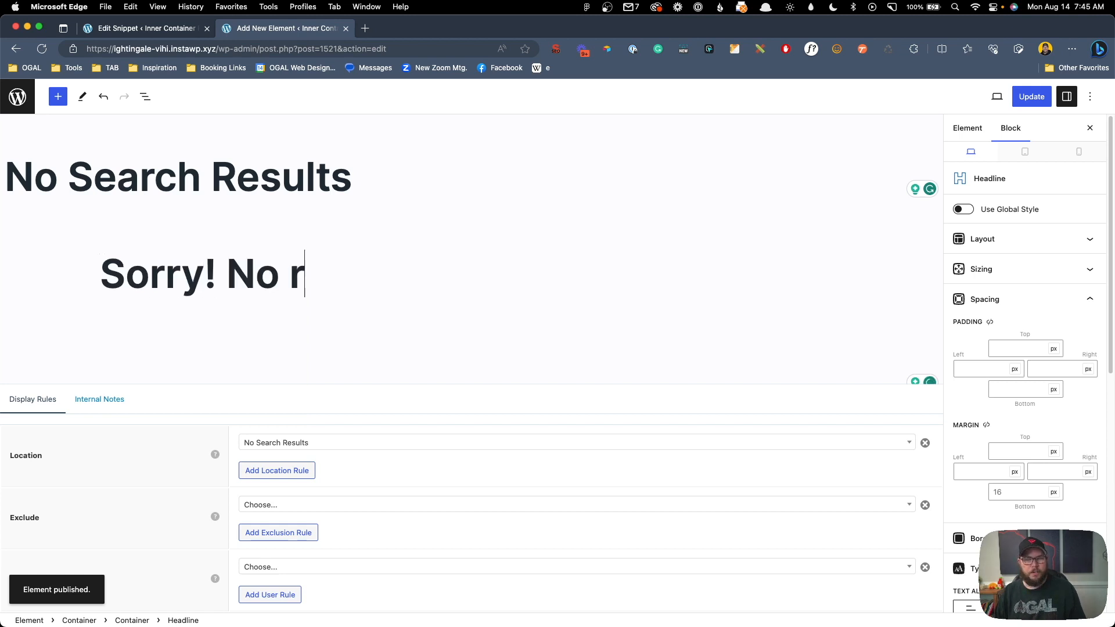
text(esults found!)
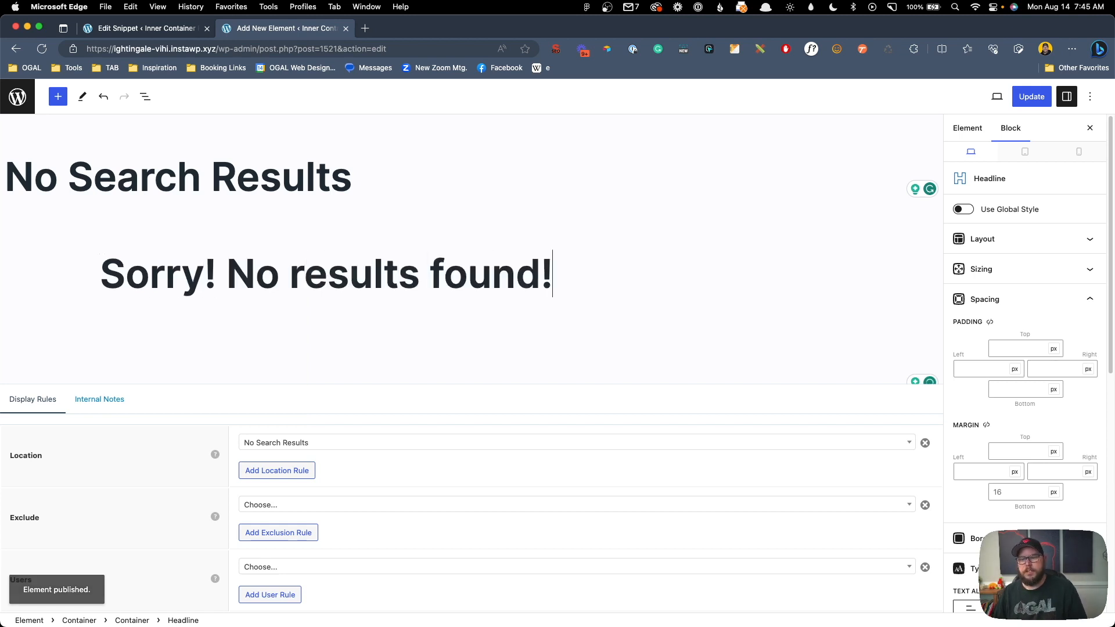
Step: Turn on Use Global Style for the headline and look through the available styles
click(963, 209)
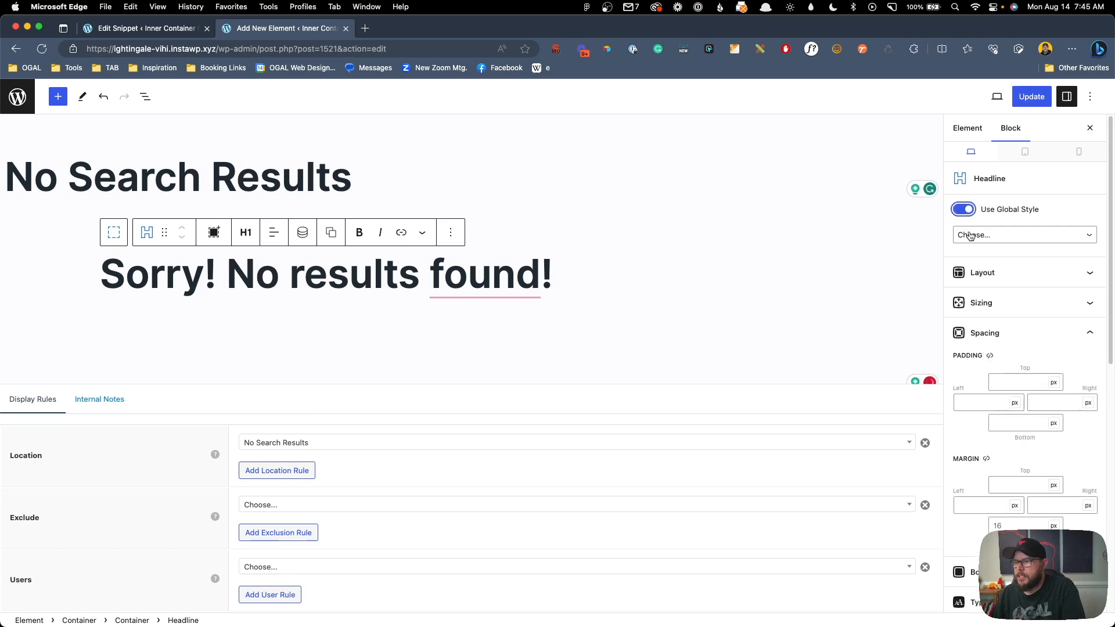
click(990, 234)
click(985, 296)
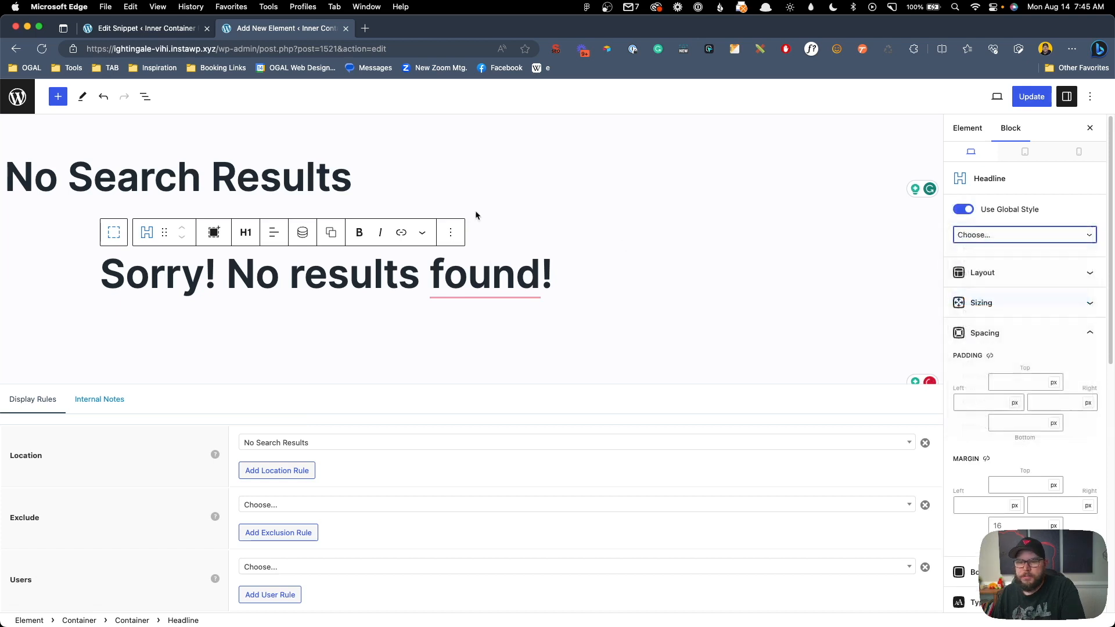
Step: Add a paragraph below the headline reading "Try searching again or contact us."
click(439, 269)
key(Return)
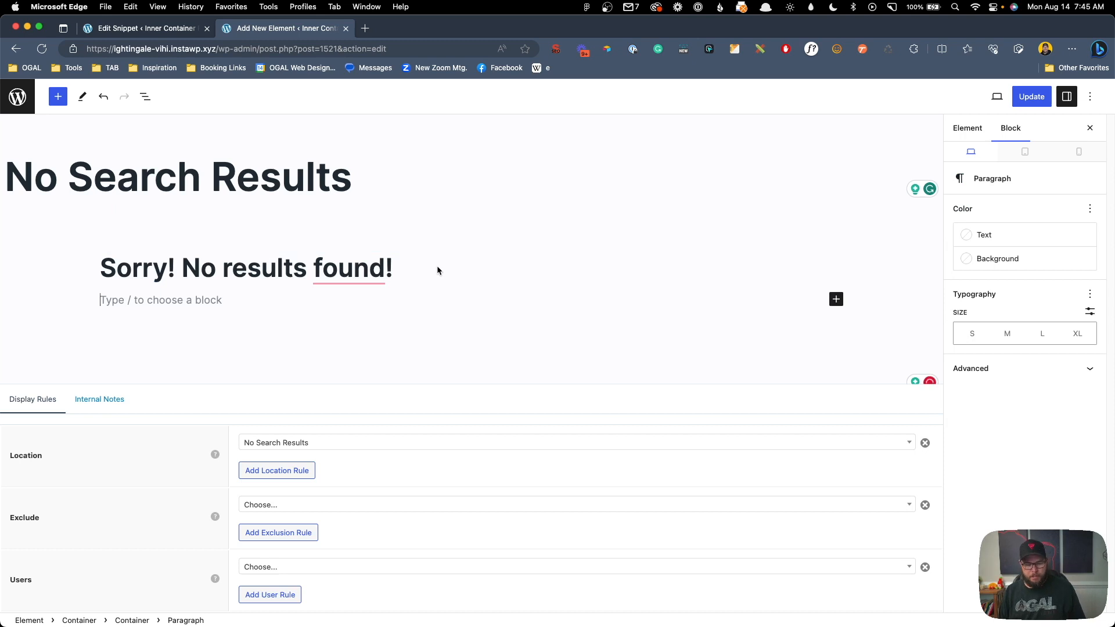
text(Try se)
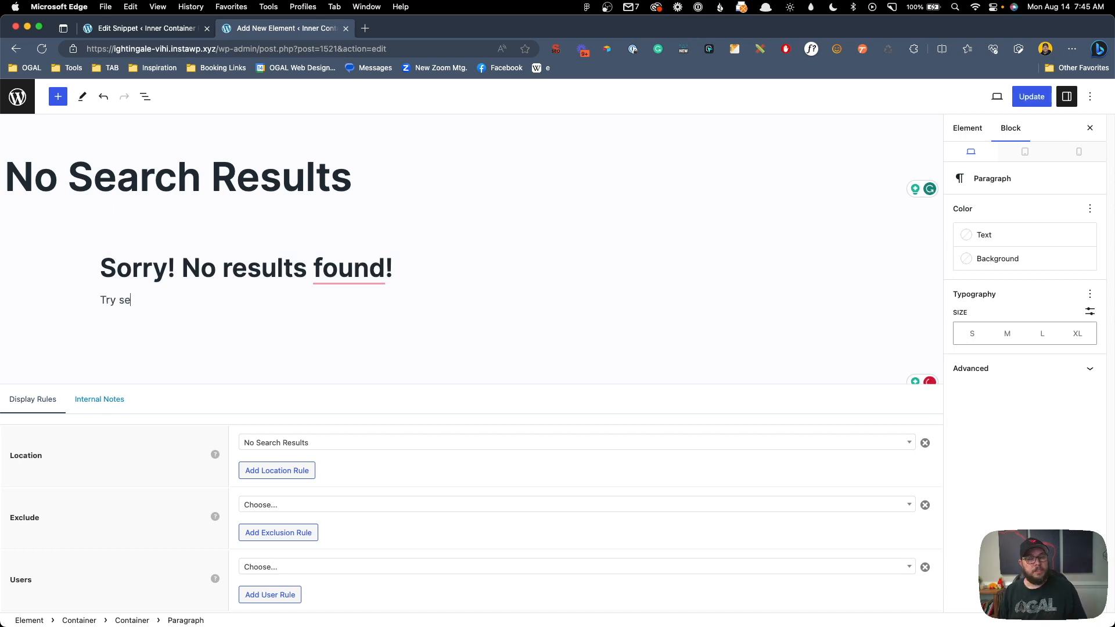
text(arching again or)
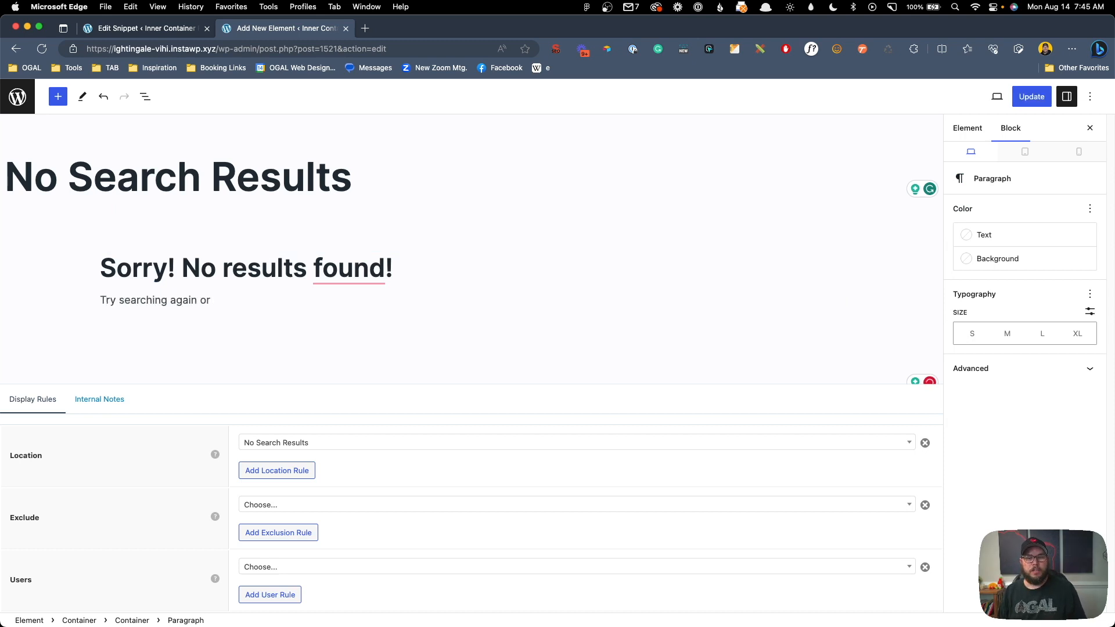
text( contact us.)
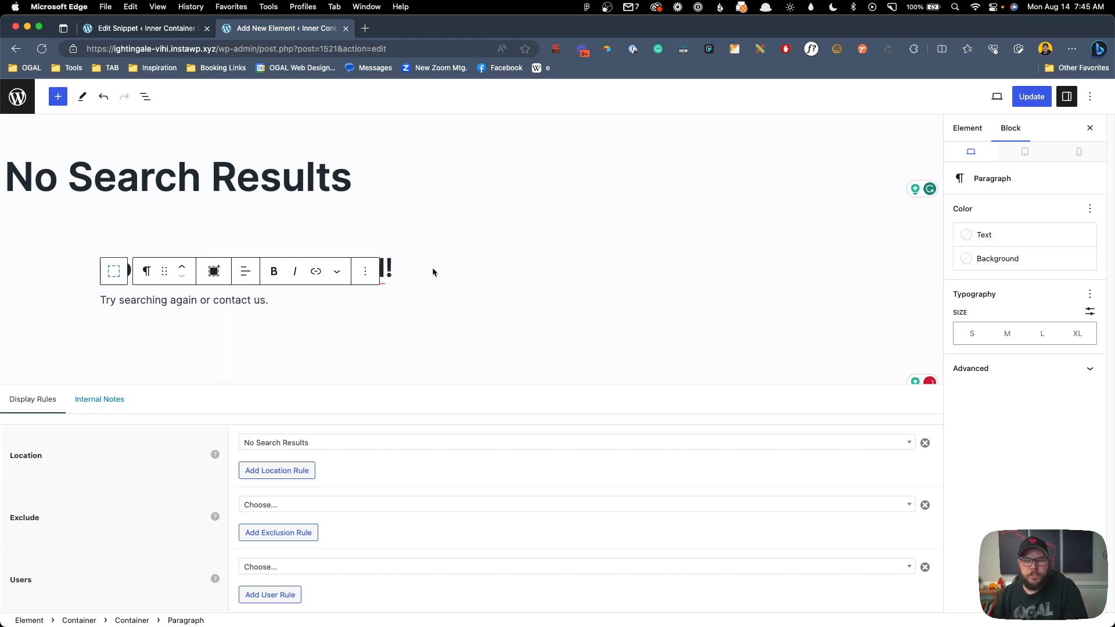
Step: Link the words "contact us" in the paragraph to /contact/
drag(213, 299, 266, 293)
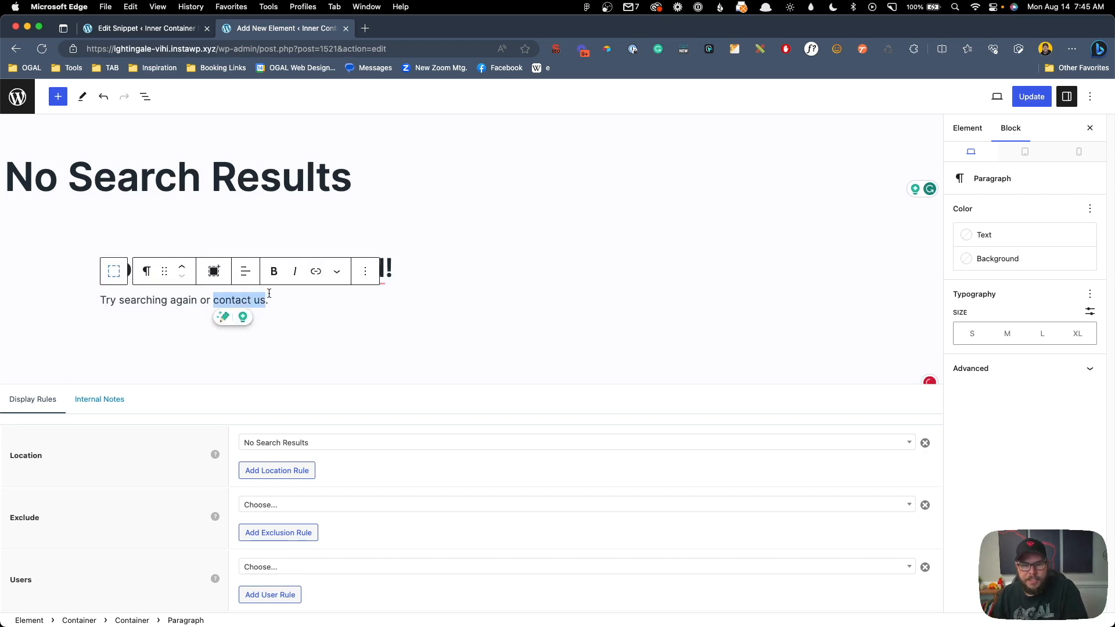
click(315, 271)
text(/cint)
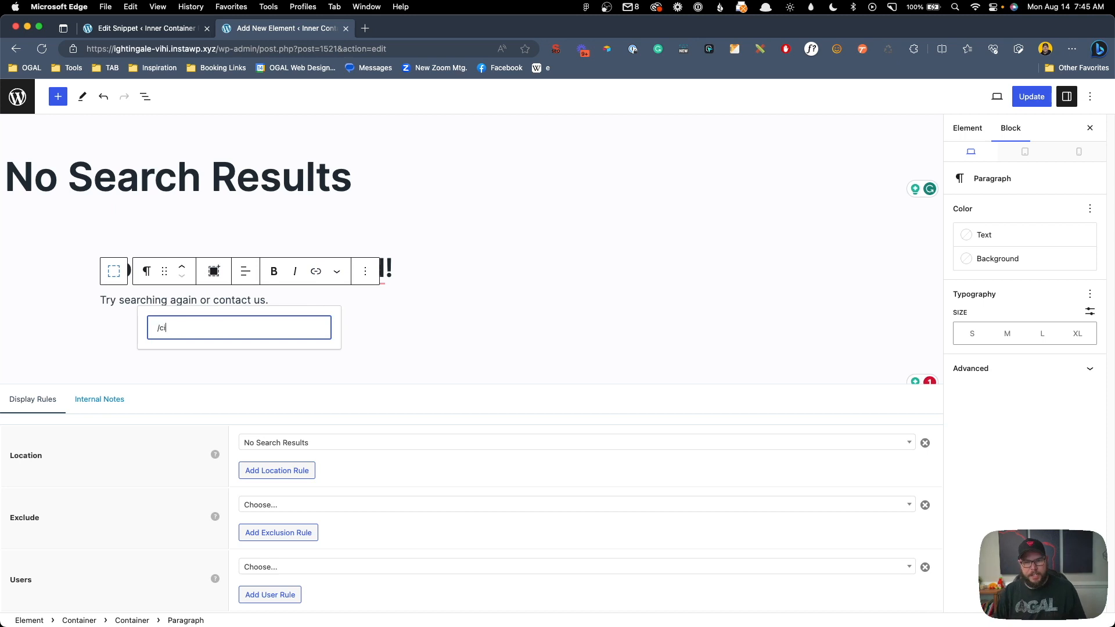
key(BackSpace)
key(BackSpace)
key(BackSpace)
text(ontact)
key(Return)
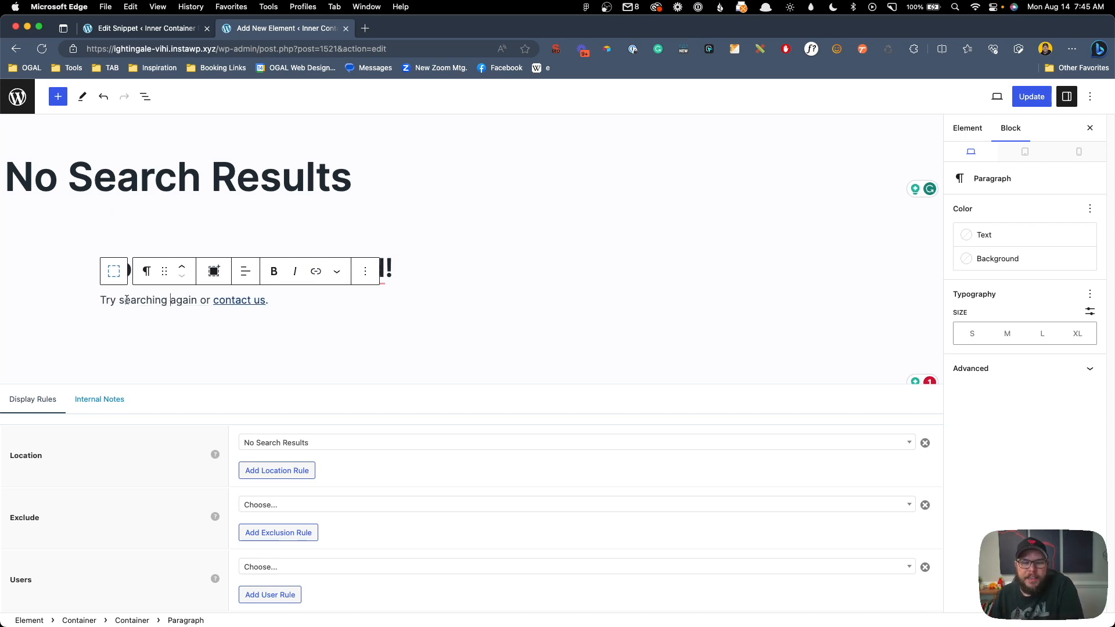
Step: Link the words "searching again" in the paragraph to the placeholder #
drag(119, 300, 196, 297)
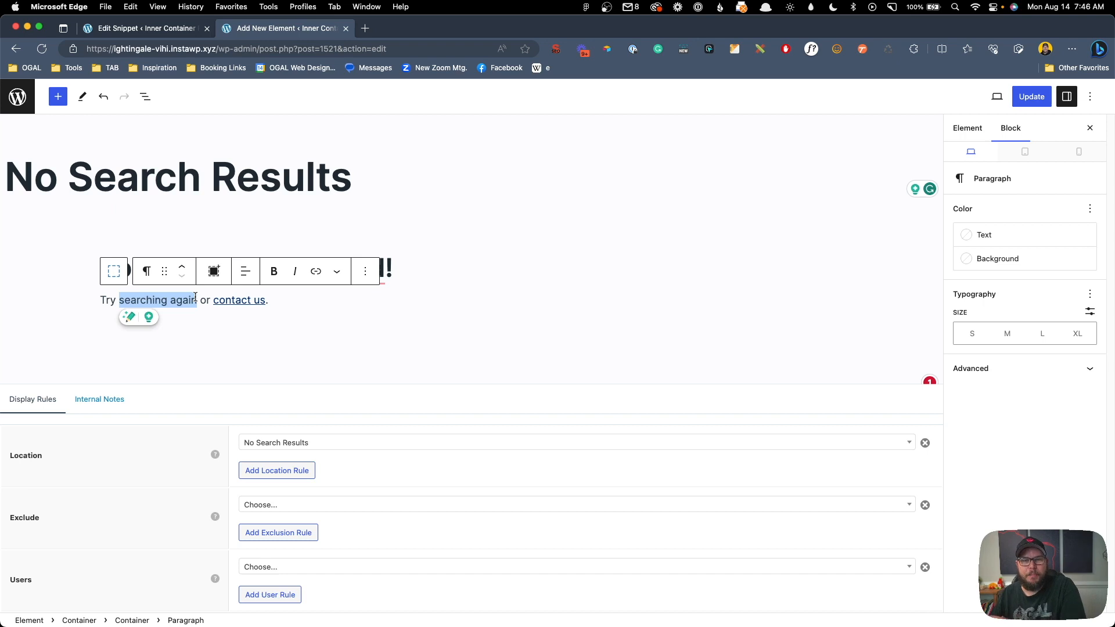
key(super+s)
drag(197, 300, 120, 300)
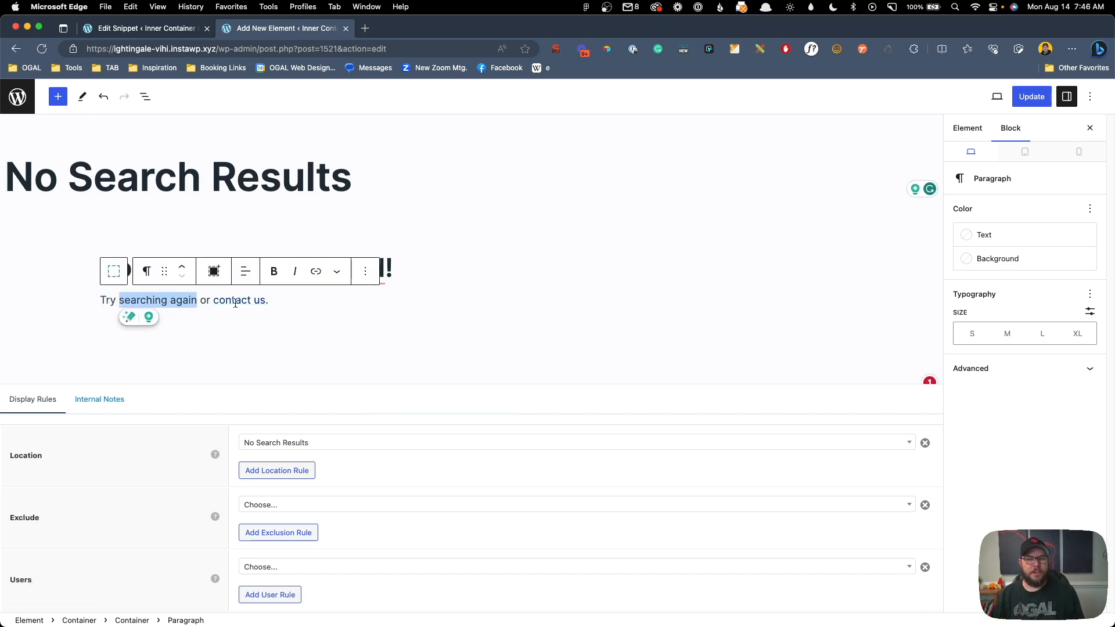
click(316, 271)
text(#)
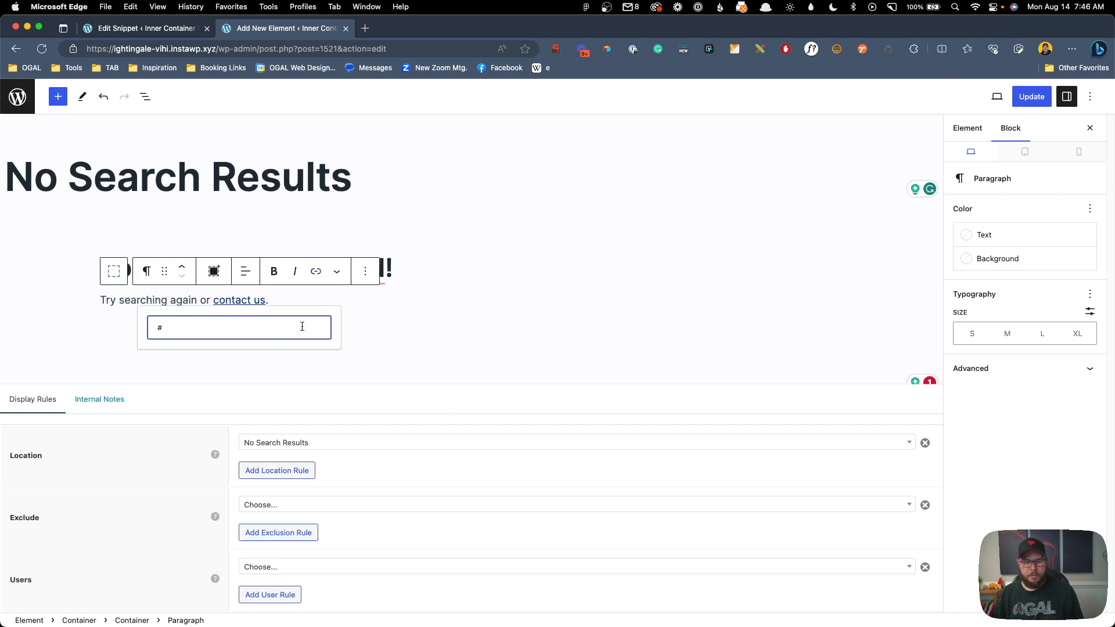
key(Return)
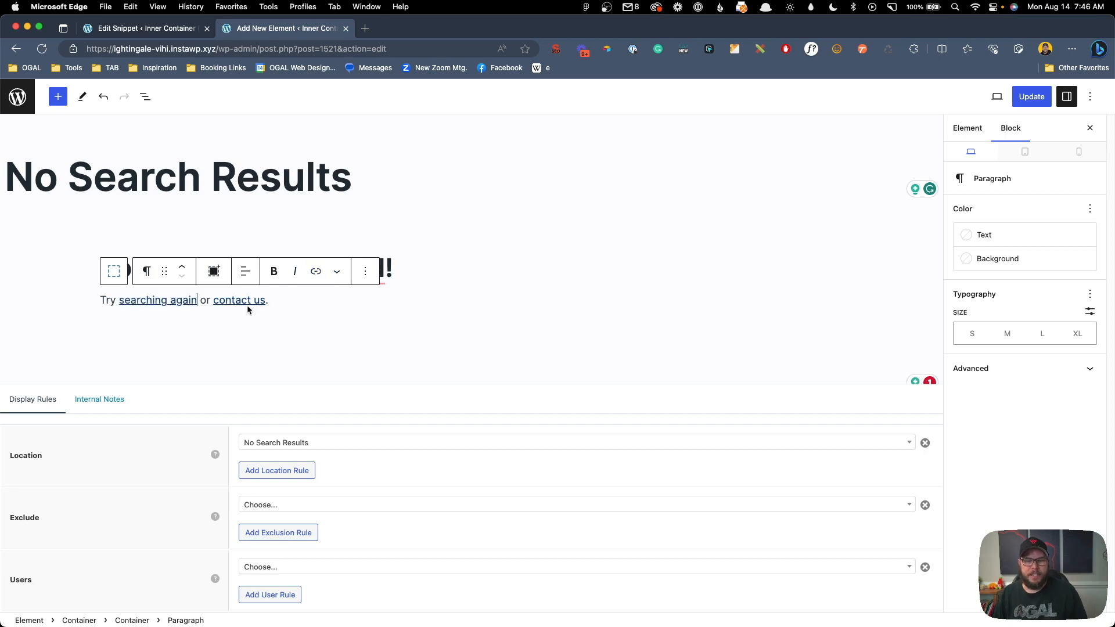
Step: Add data-gpmodal-trigger="gp-search" to the "searching again" link in the paragraph's HTML and update the element
click(365, 271)
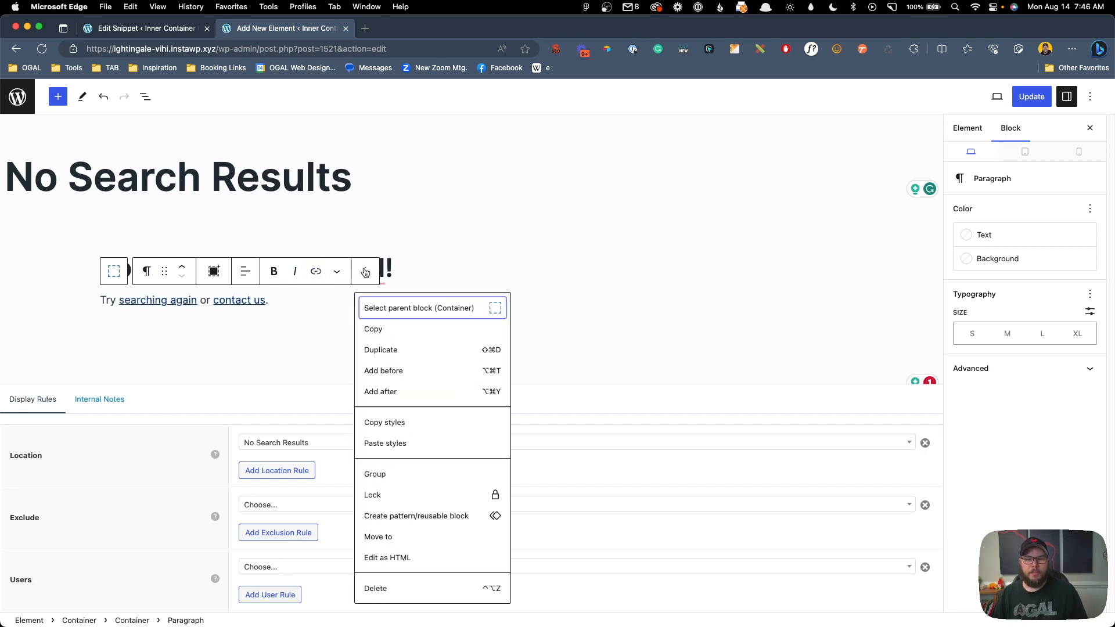
click(418, 571)
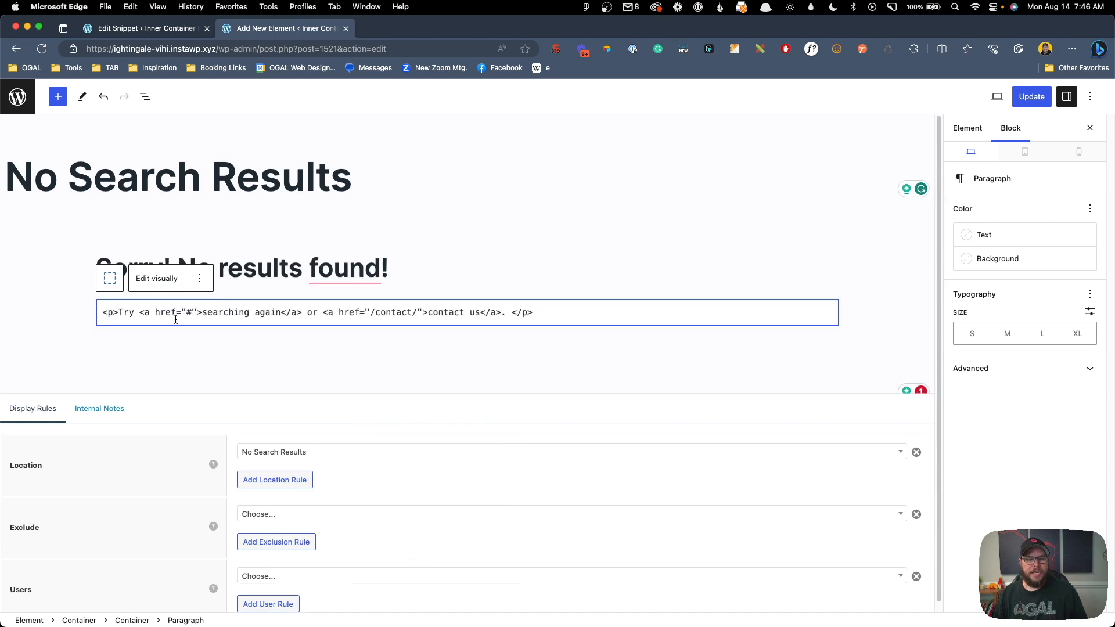
click(154, 313)
text(data-gpmodal-trigger="gp-search")
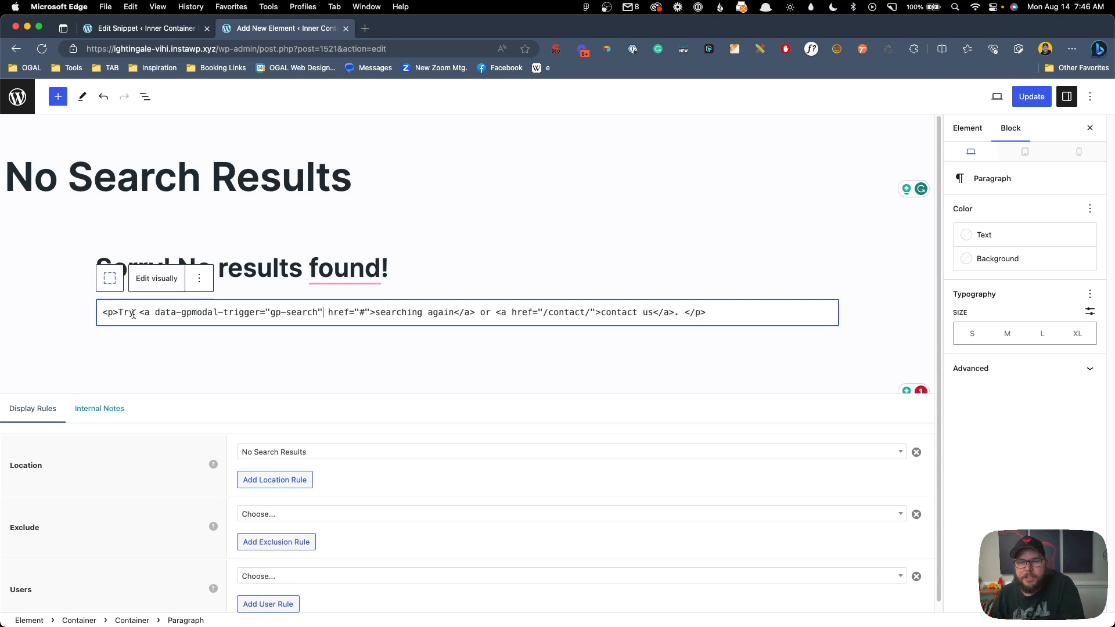
click(156, 278)
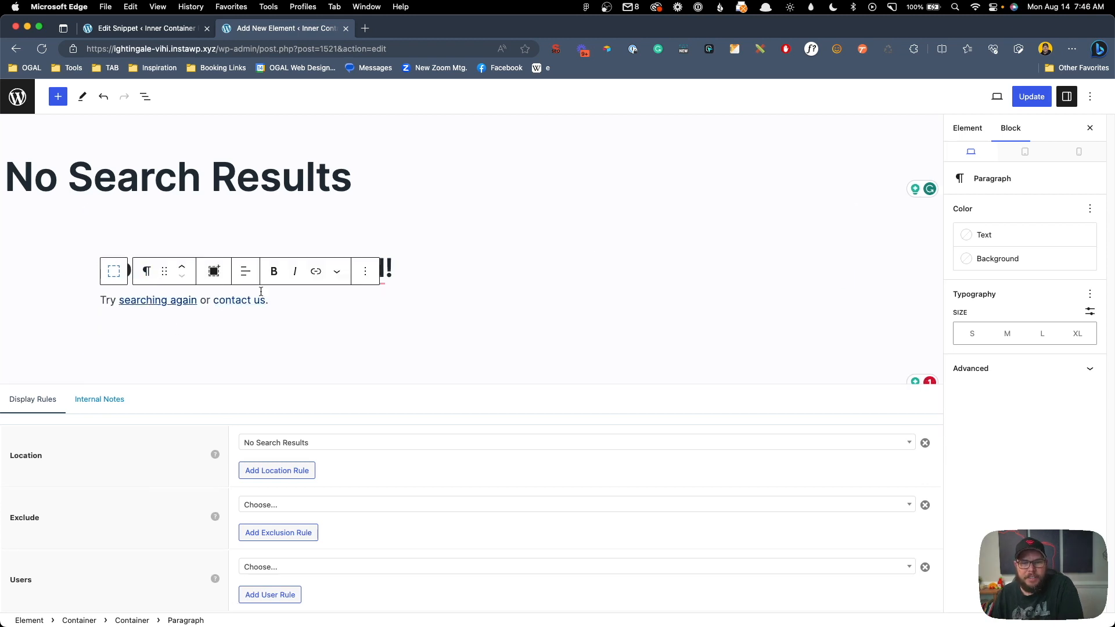
click(1033, 97)
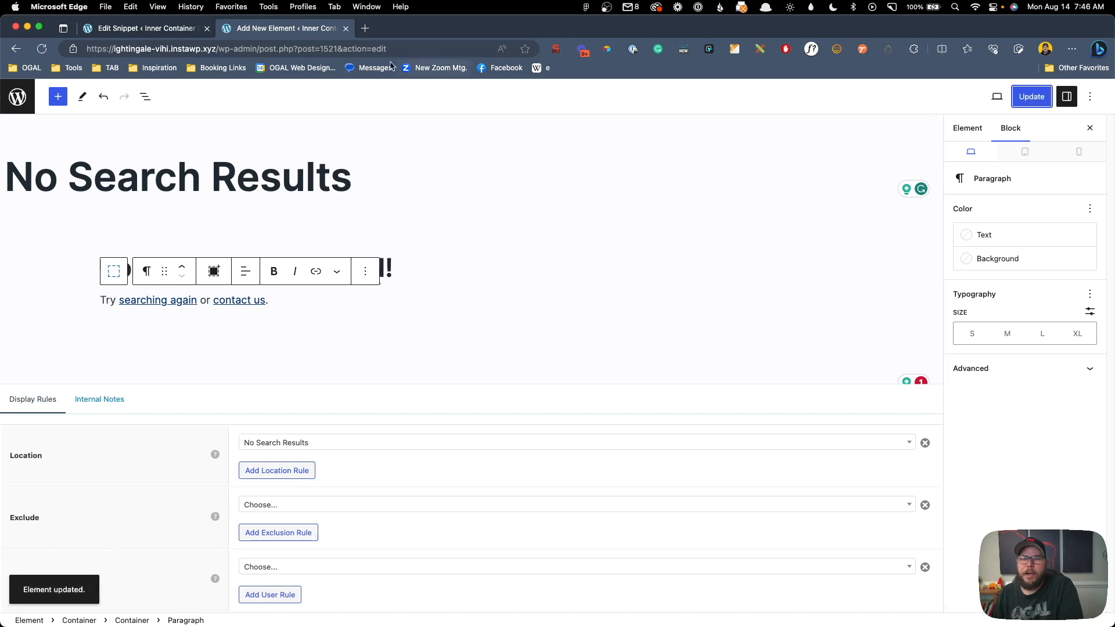
Step: Open the live site in a new browser tab and search it for "pizza"
click(361, 28)
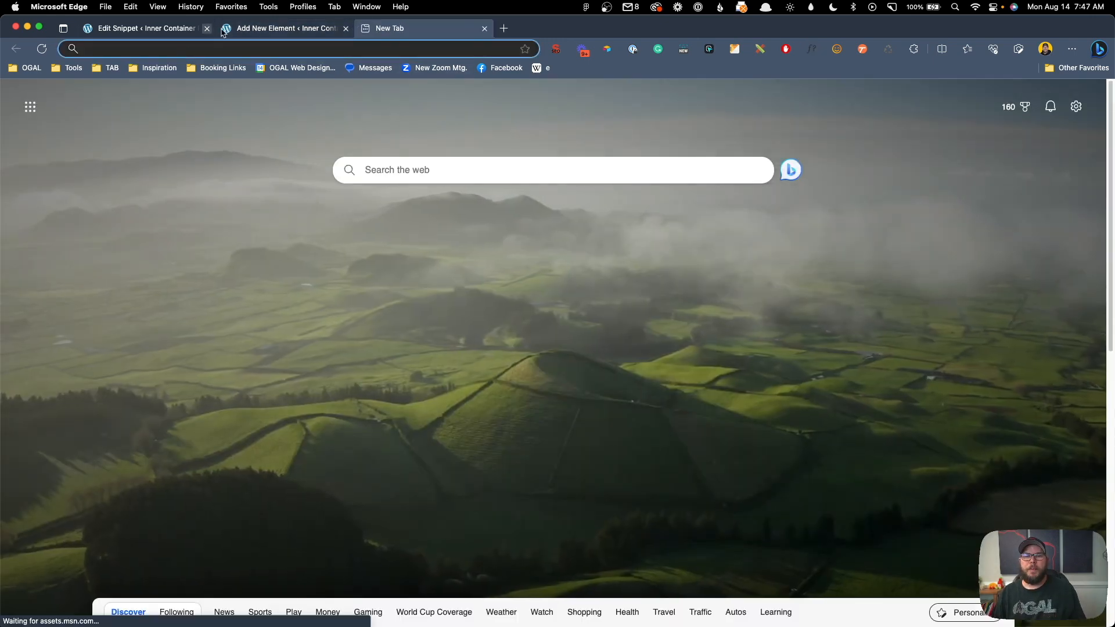
click(226, 31)
drag(215, 49, 86, 50)
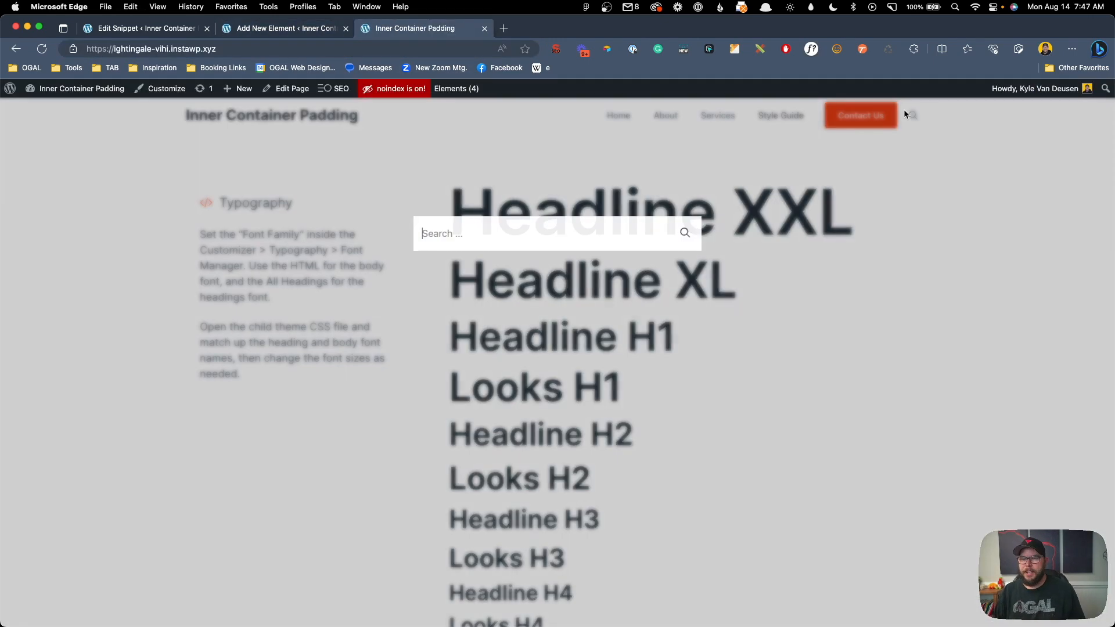
text(pizza)
key(Return)
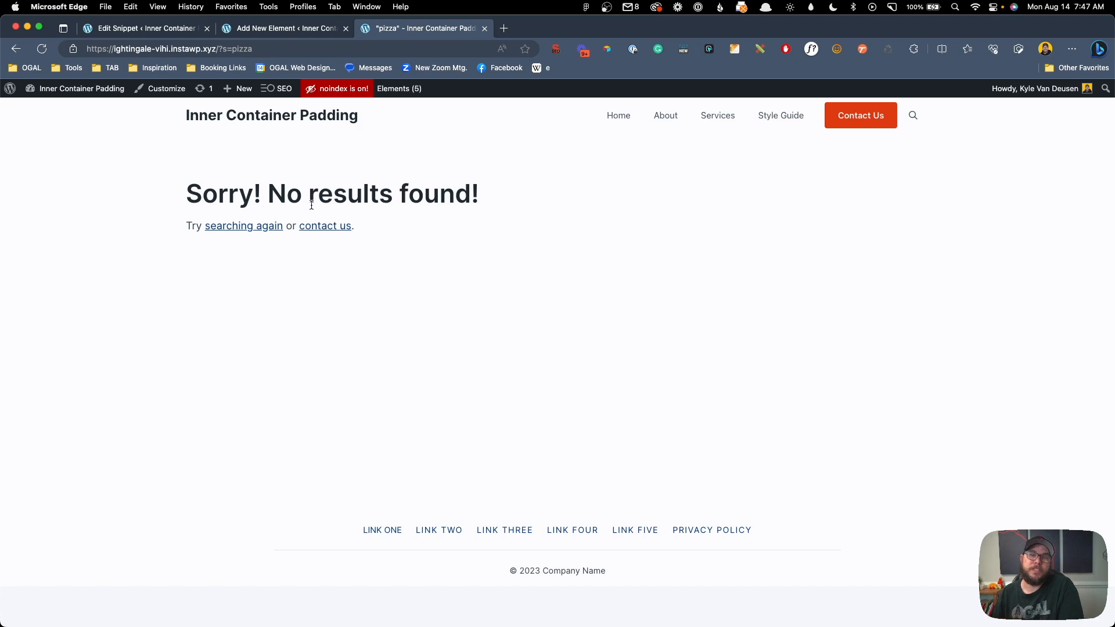
Step: Test the "searching again" link on the no-results page by opening and closing its search modal
click(247, 227)
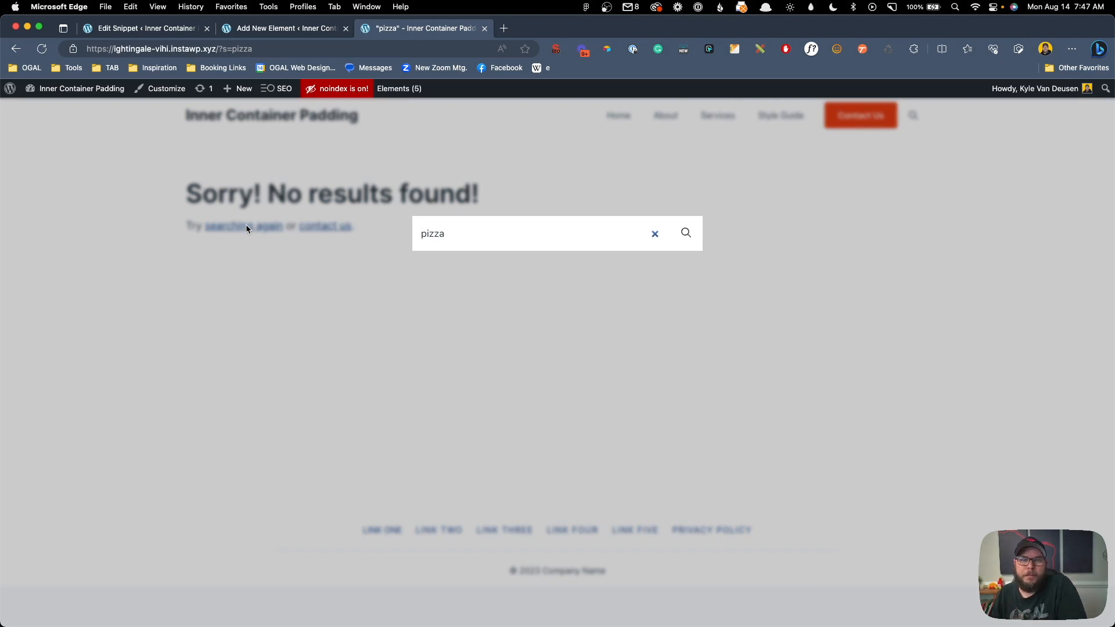
click(389, 292)
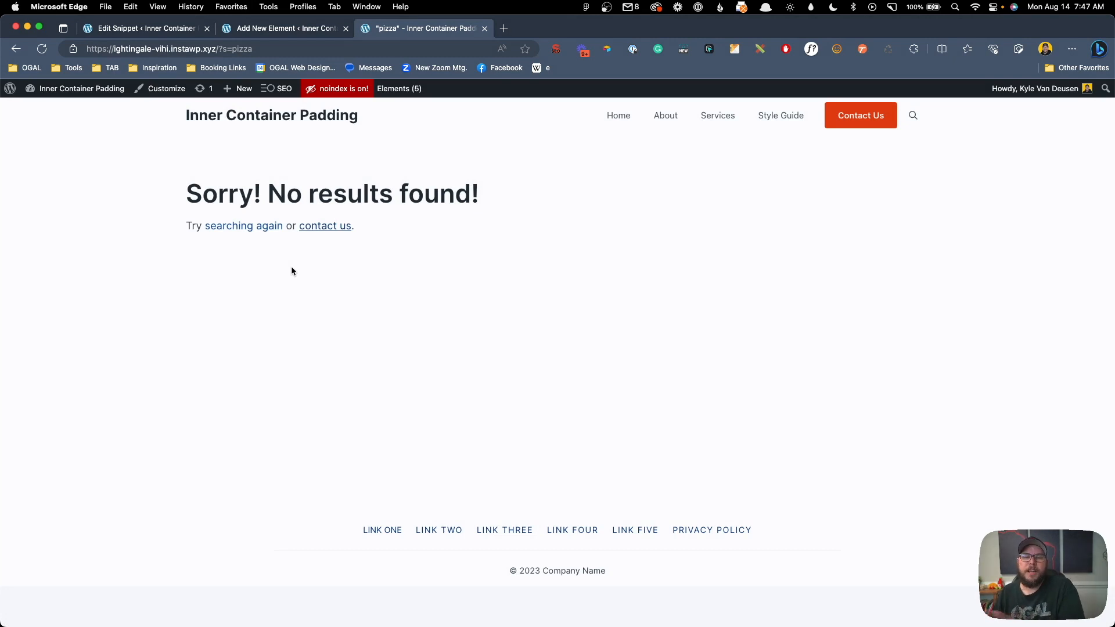
click(248, 230)
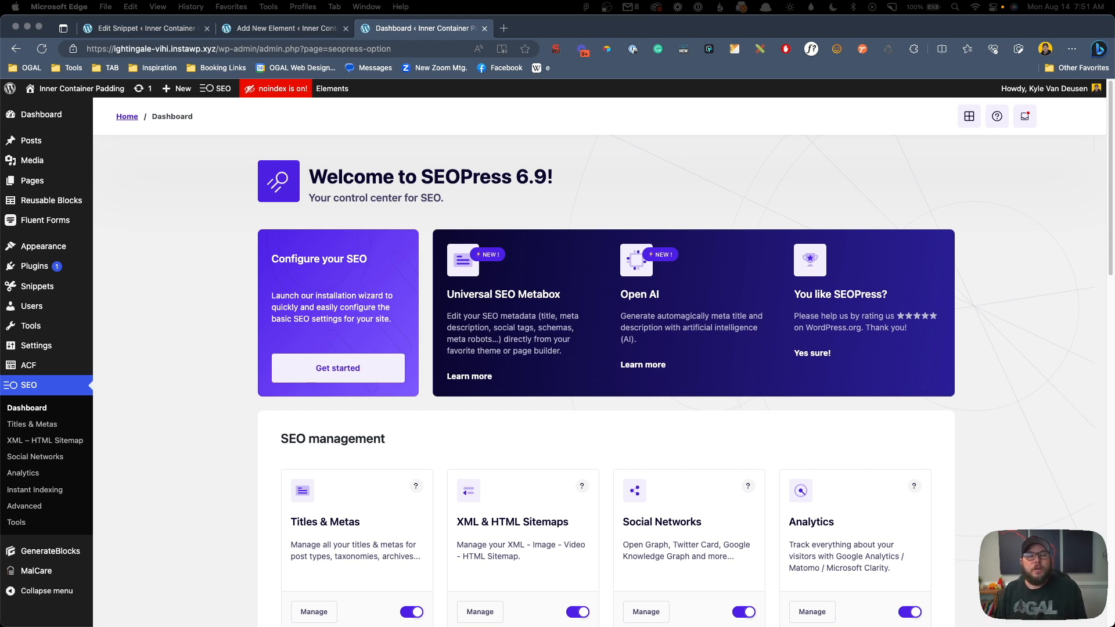
Step: Open the Search Results loop template for editing from the GeneratePress Elements list
click(332, 88)
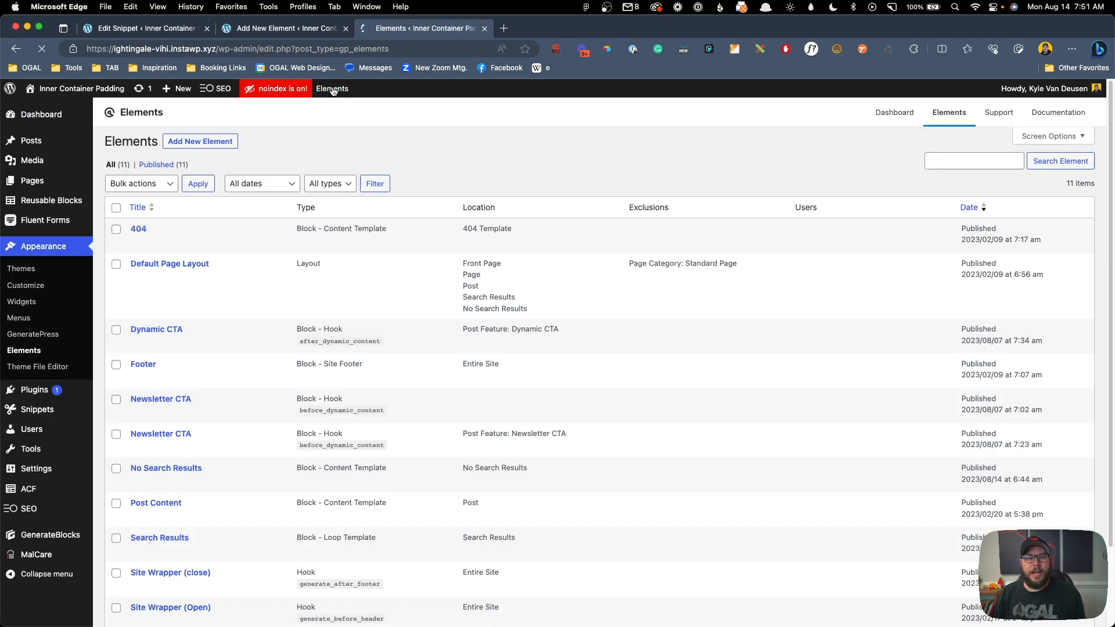
scroll(233, 376, down, 3)
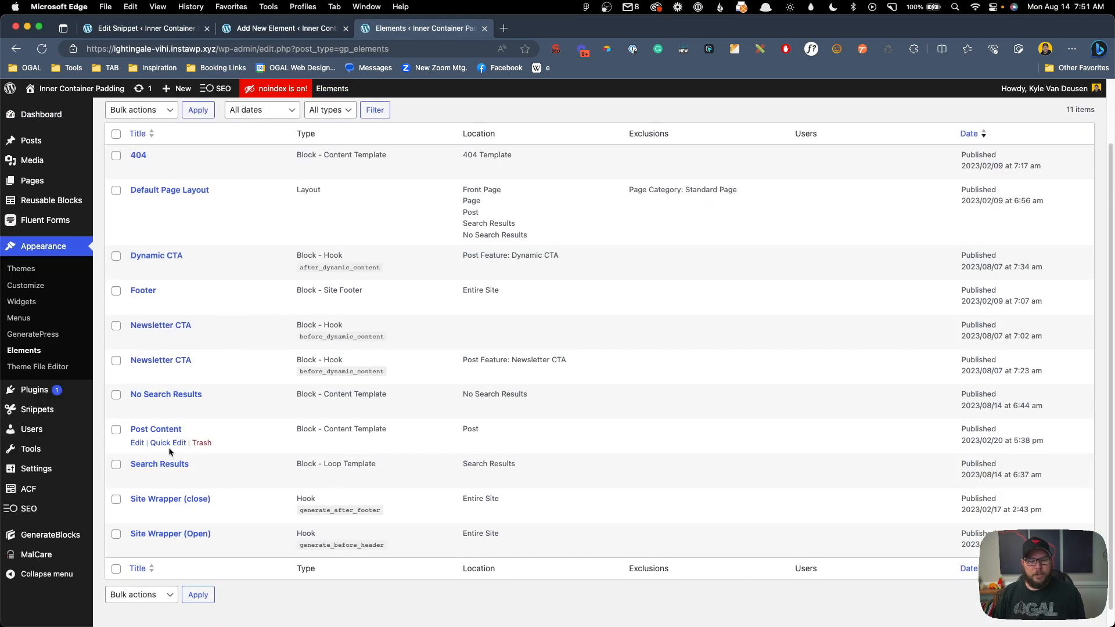
click(137, 476)
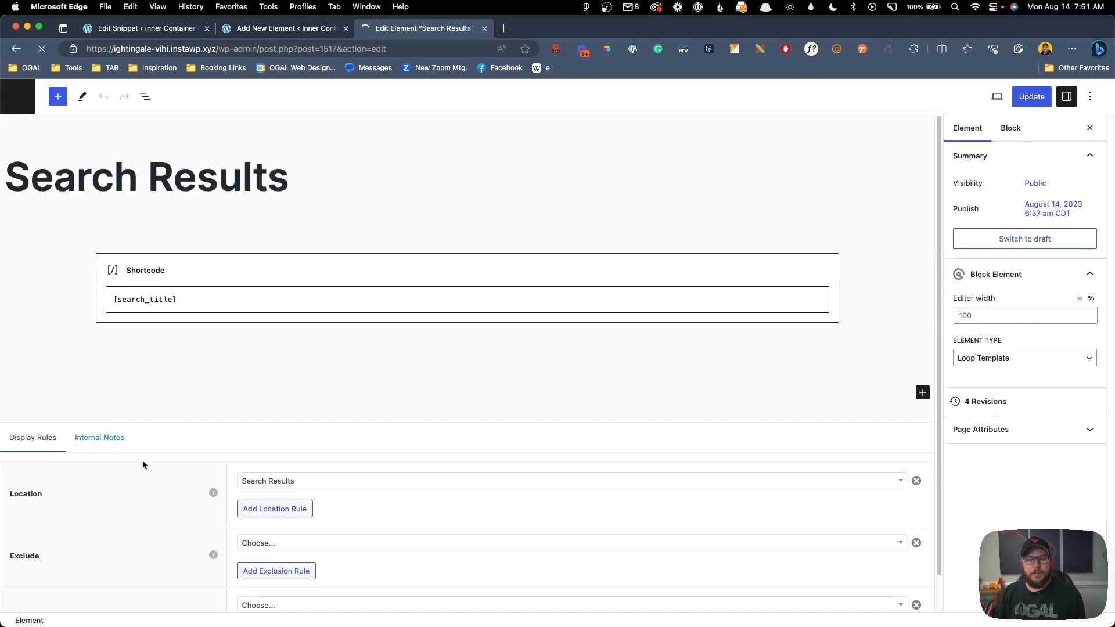
Step: Set the post title headline's dynamic content source to Post meta with the field _seopress_titles_title
click(164, 336)
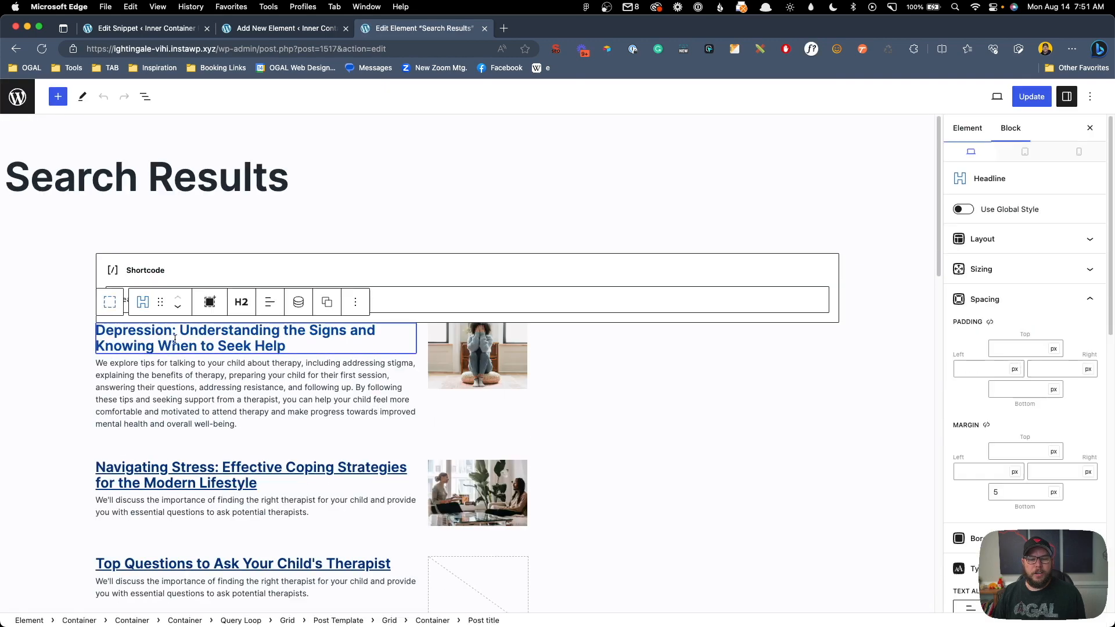
scroll(976, 360, down, 10)
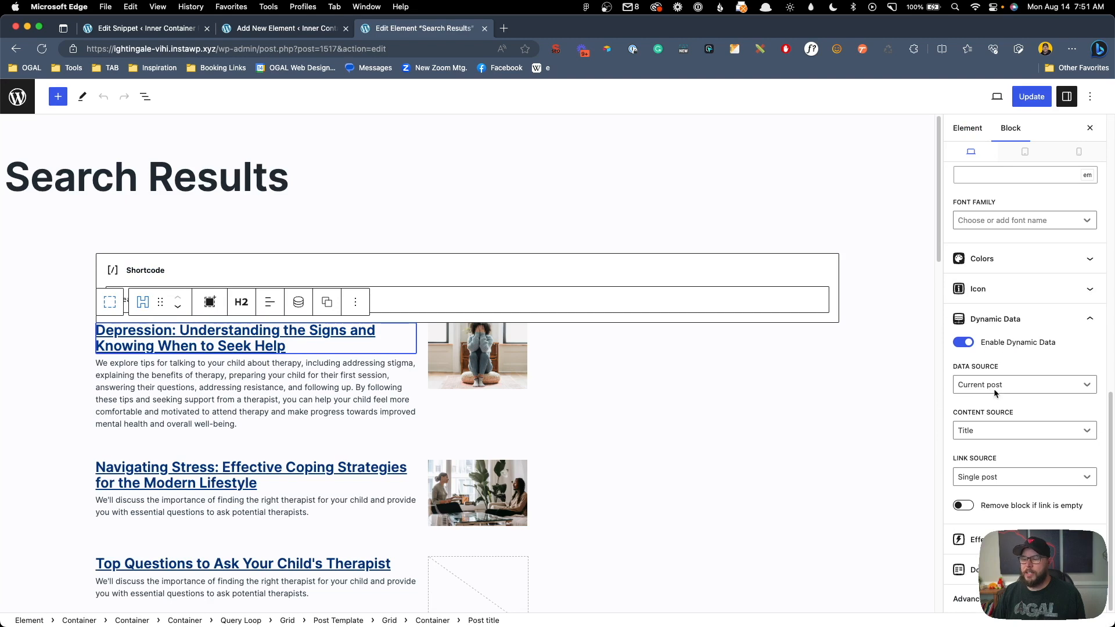
click(994, 424)
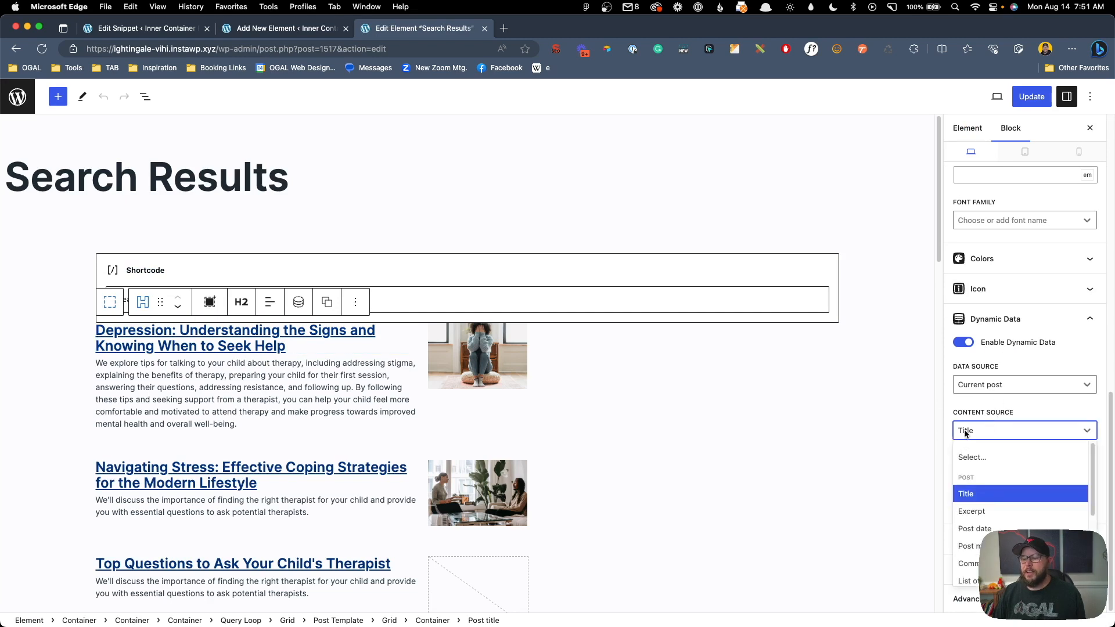
click(967, 546)
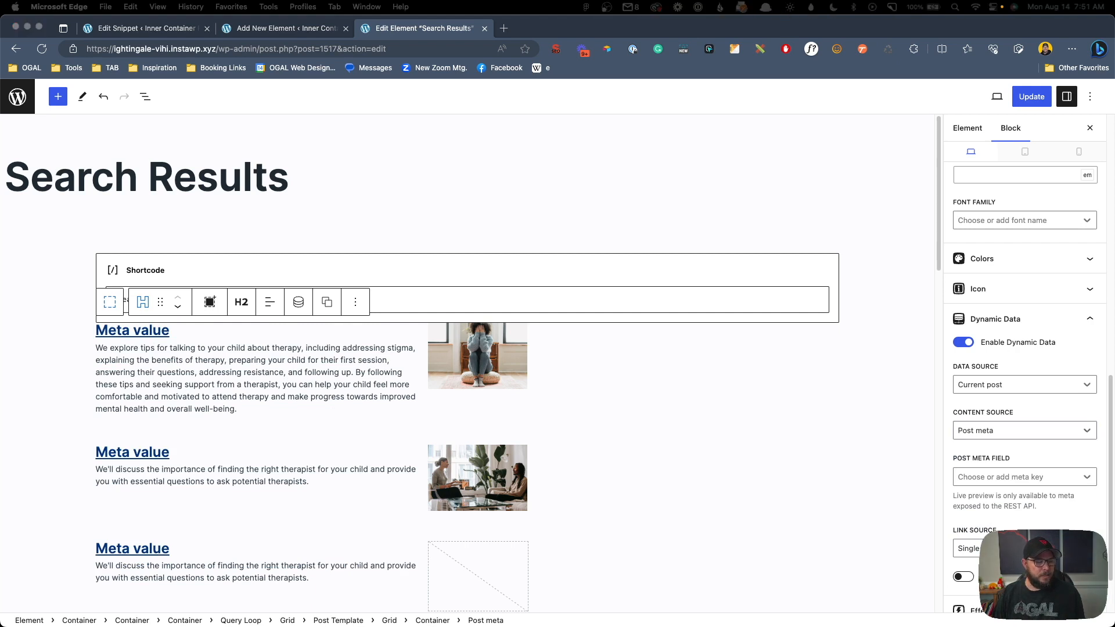
click(965, 481)
click(973, 480)
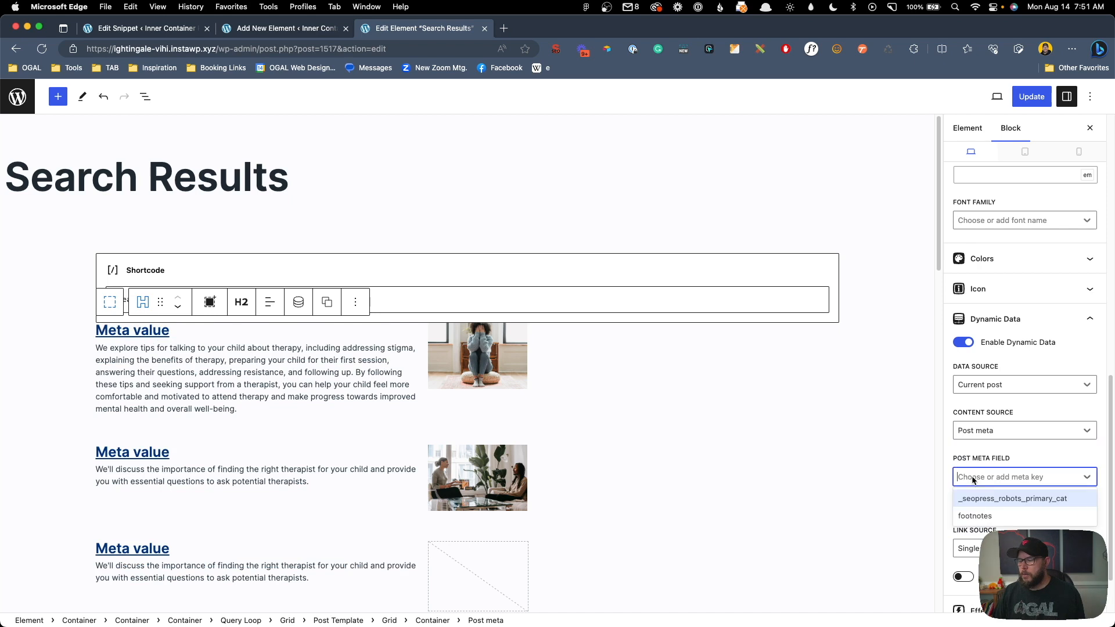
text(_seopress_titles_title)
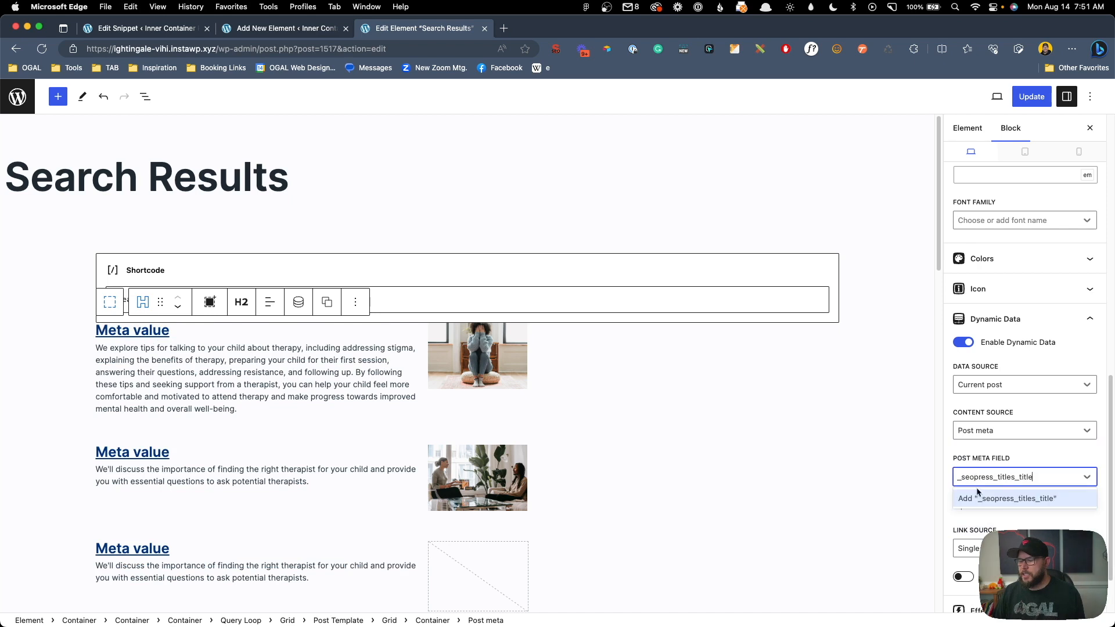
click(1039, 500)
Step: Set the post excerpt's dynamic content source to Post meta with the field _seopress_titles_desc
click(291, 377)
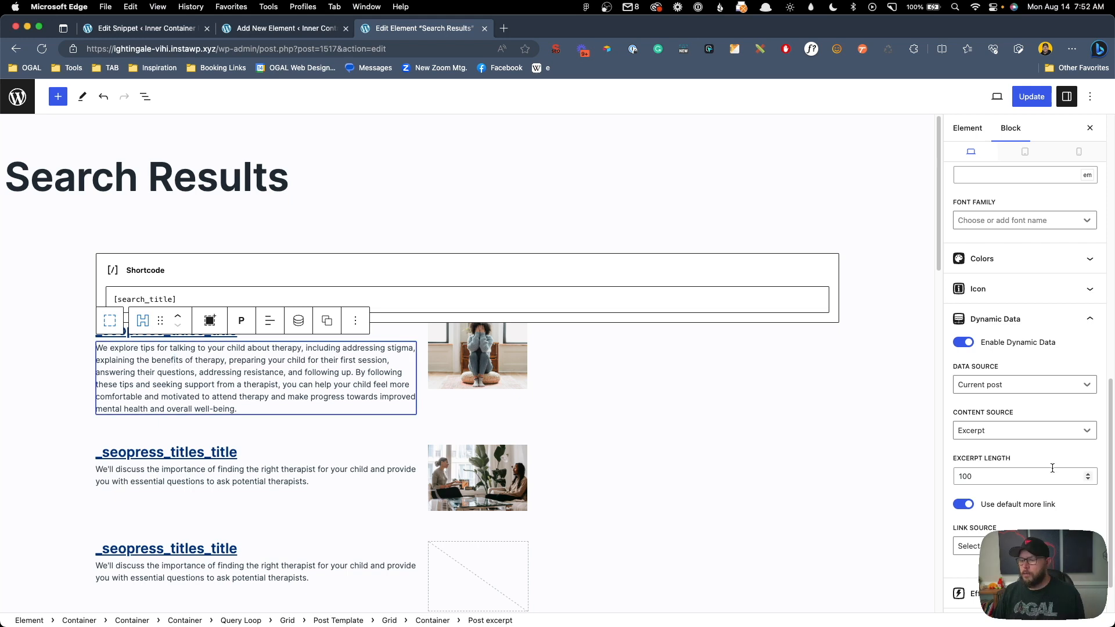
click(995, 434)
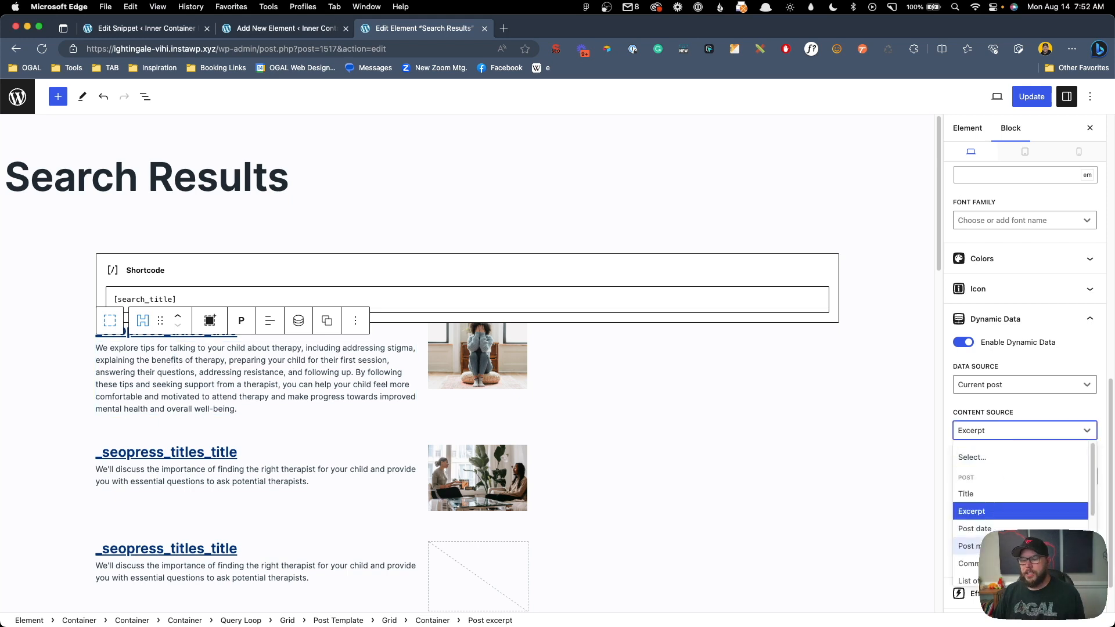
click(987, 546)
click(990, 477)
text(_seopress_titles_desc)
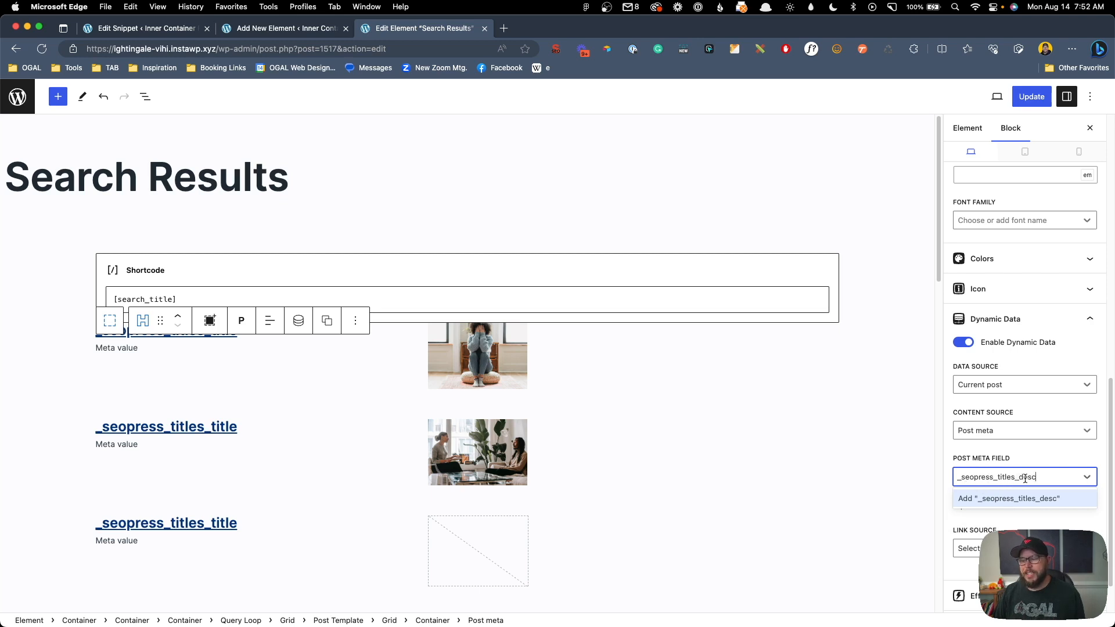
click(1031, 498)
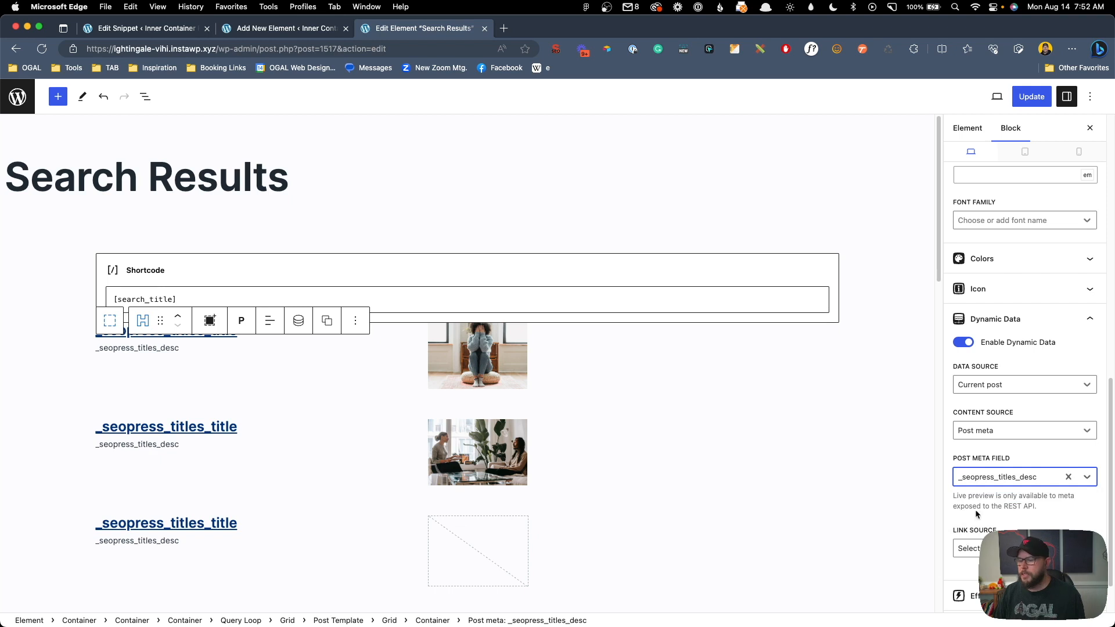
Step: Save the Search Results template and open the site's front page in a new browser tab
click(1017, 99)
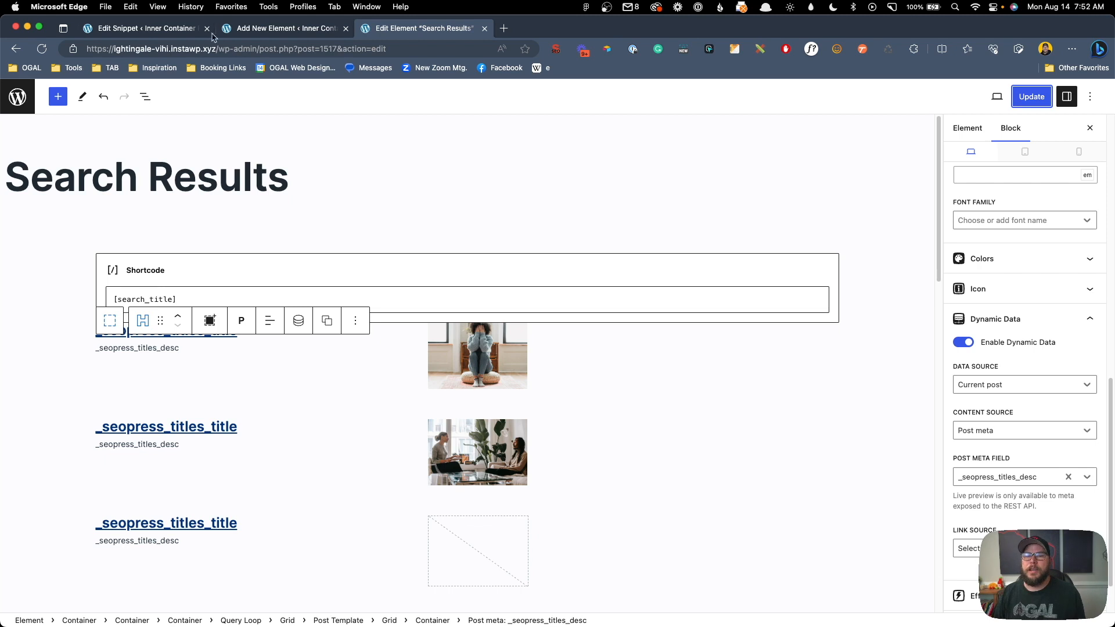
drag(395, 49, 87, 52)
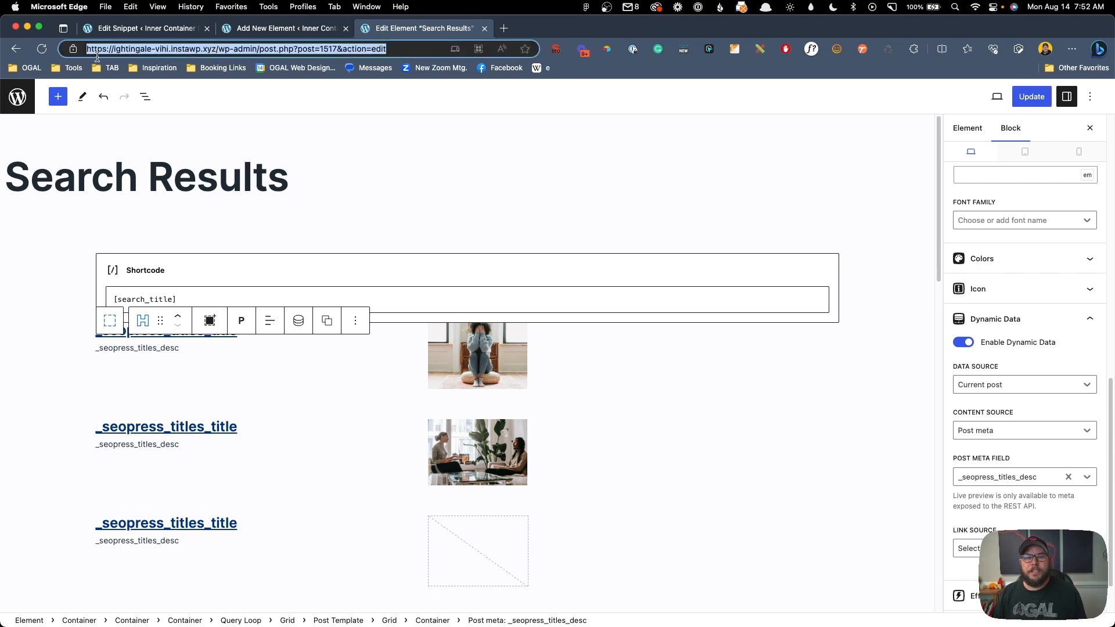
click(98, 50)
drag(225, 49, 72, 46)
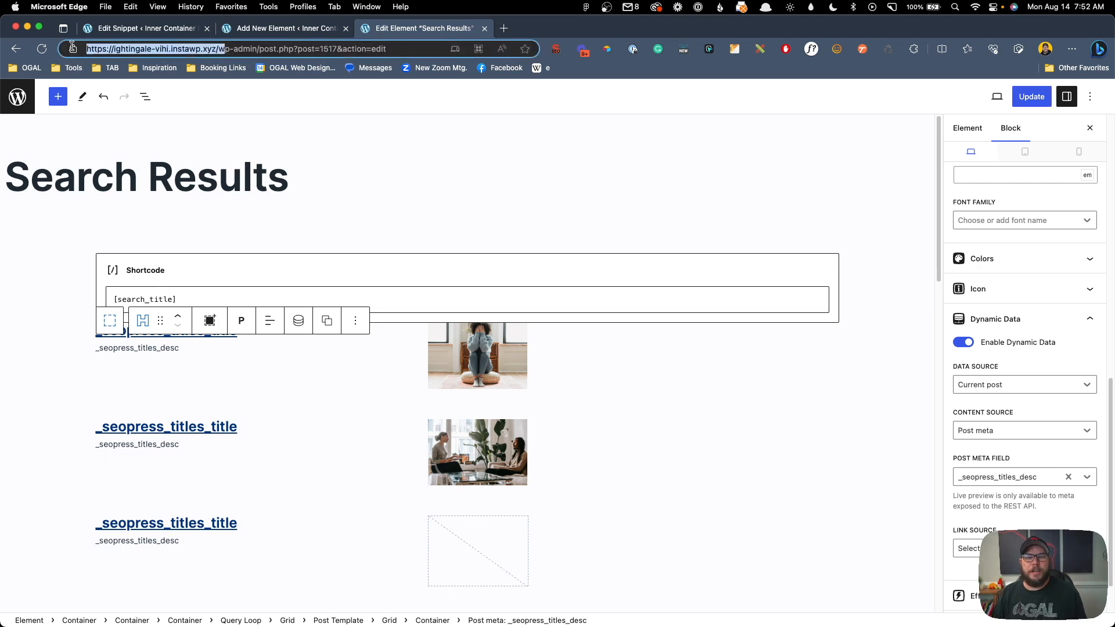
key(cmd+c)
click(503, 28)
key(cmd+v)
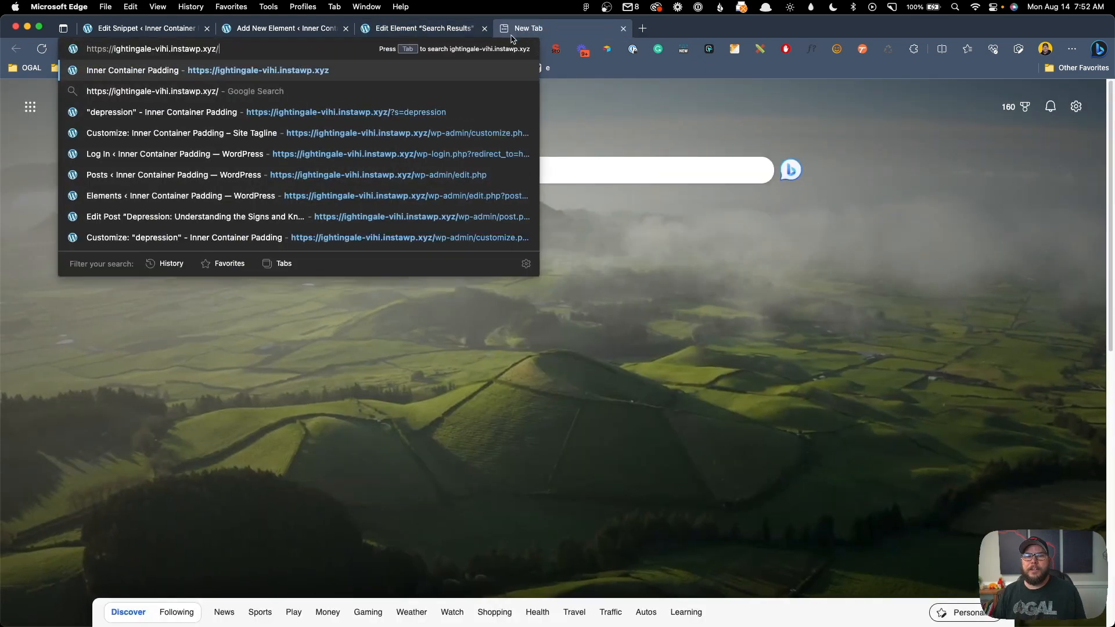
key(Return)
Step: Search the site for "depression" and look through the entire results page
click(909, 116)
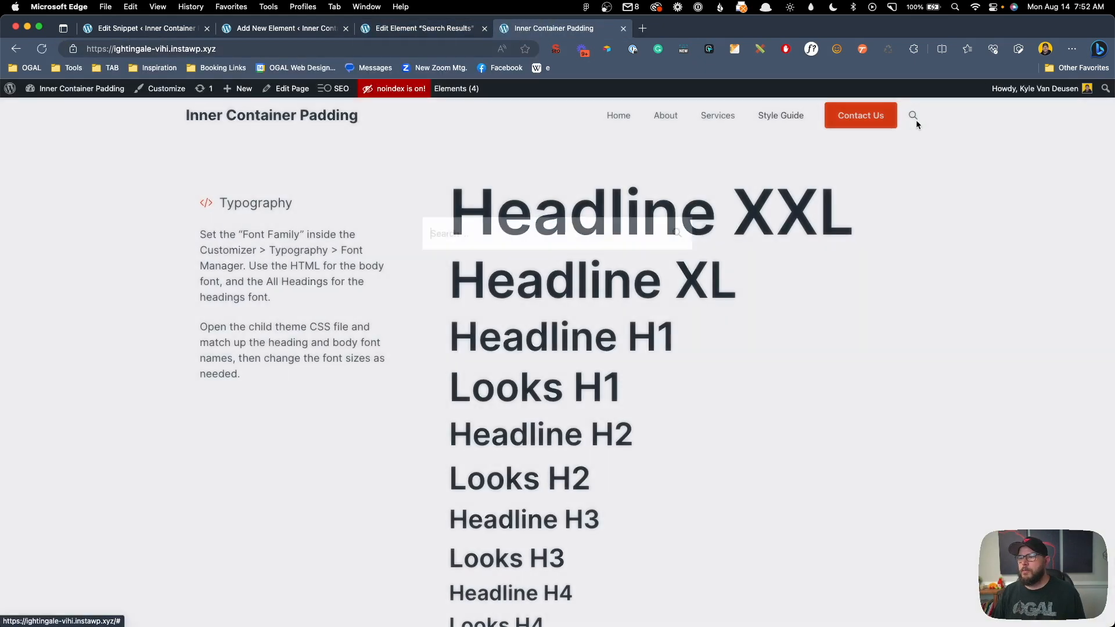
text(depression)
key(Return)
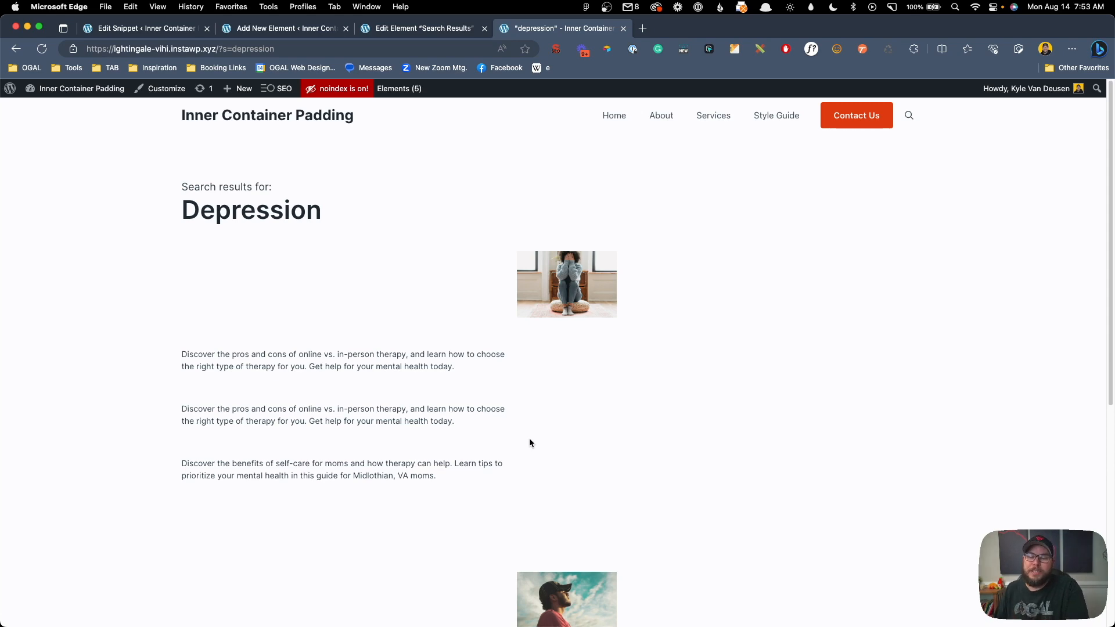
scroll(377, 267, down, 6)
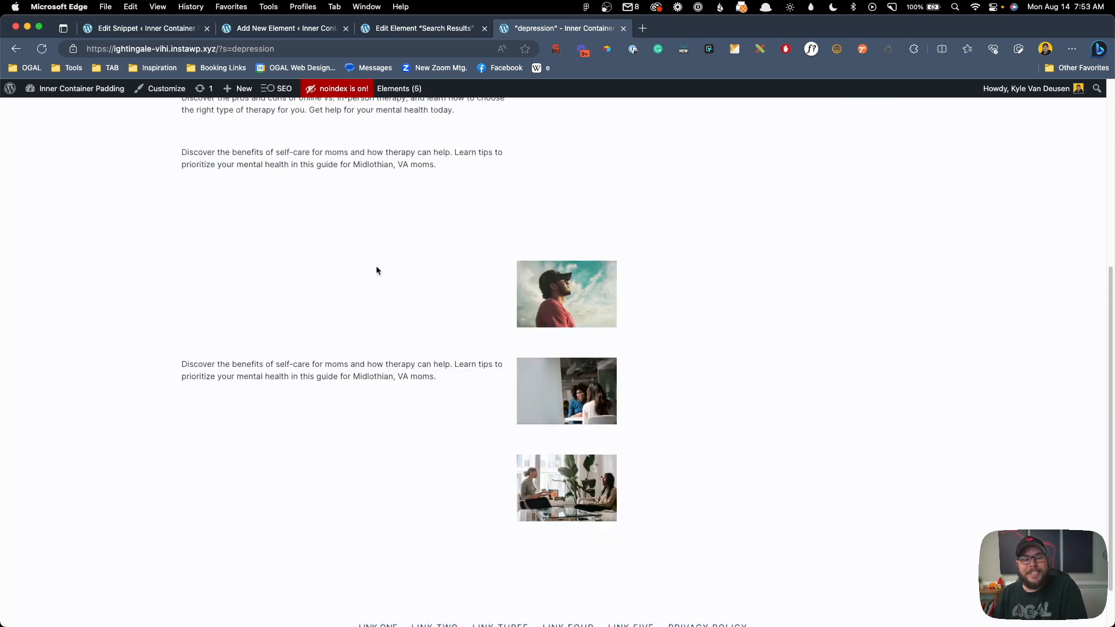
scroll(378, 270, up, 6)
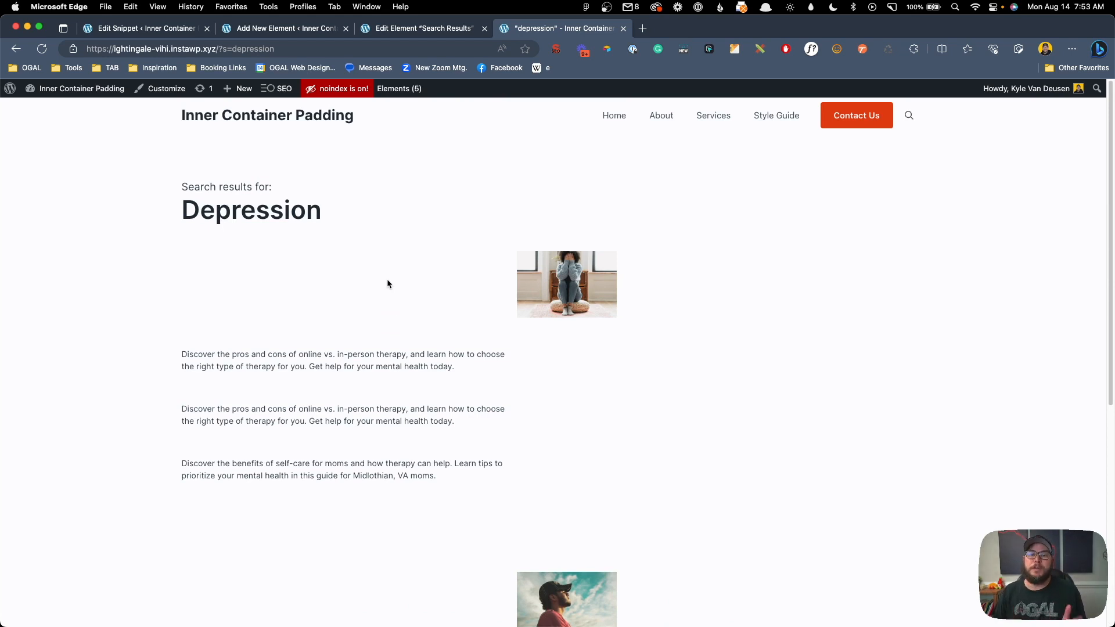
Step: Open the post "Depression: Understanding the Signs and Knowing When to Seek Help" for editing from the WordPress Posts list
mouse_move(81, 88)
click(87, 152)
mouse_move(61, 140)
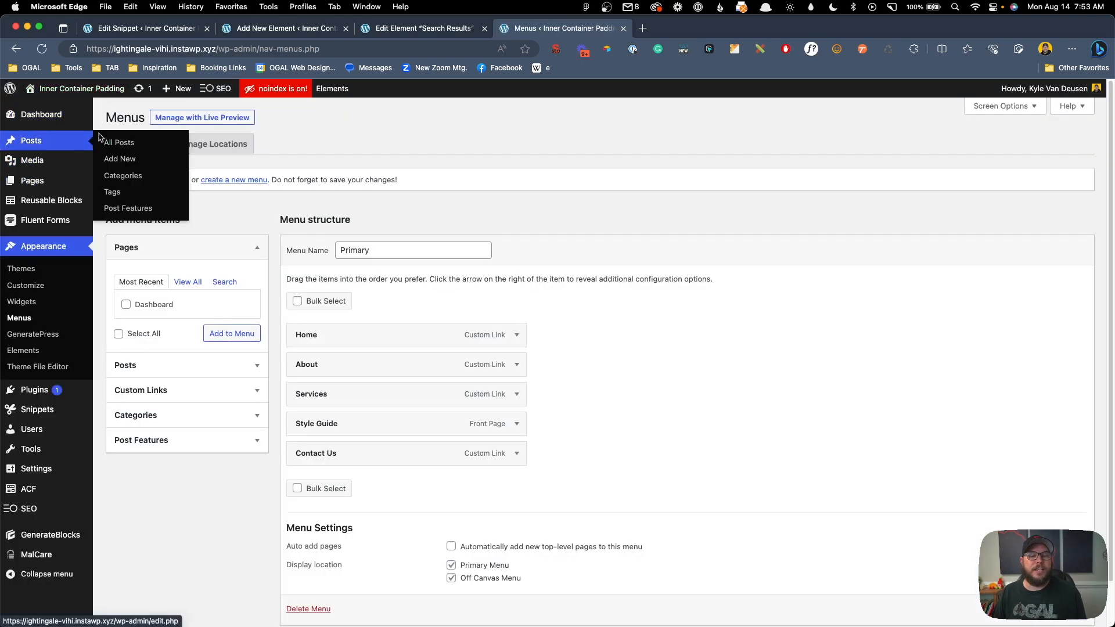
click(108, 142)
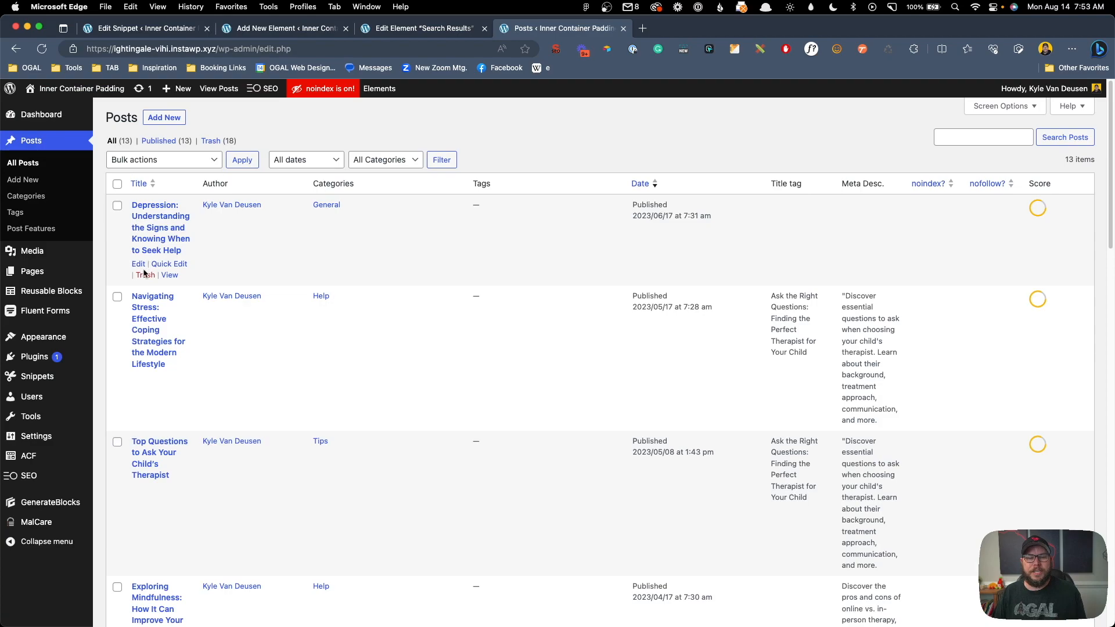
click(138, 264)
Step: Set the post's SEO title to "This is my title" and meta description to "This is my description", and update the post
scroll(344, 396, down, 20)
scroll(291, 402, down, 15)
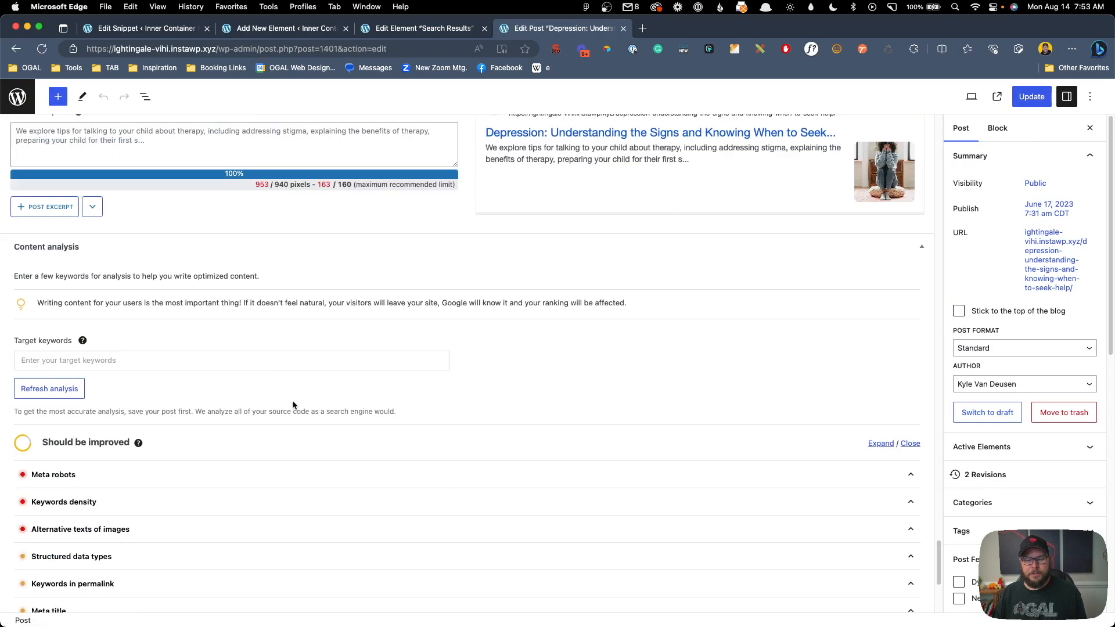
scroll(95, 204, up, 5)
click(79, 263)
text(This is my title)
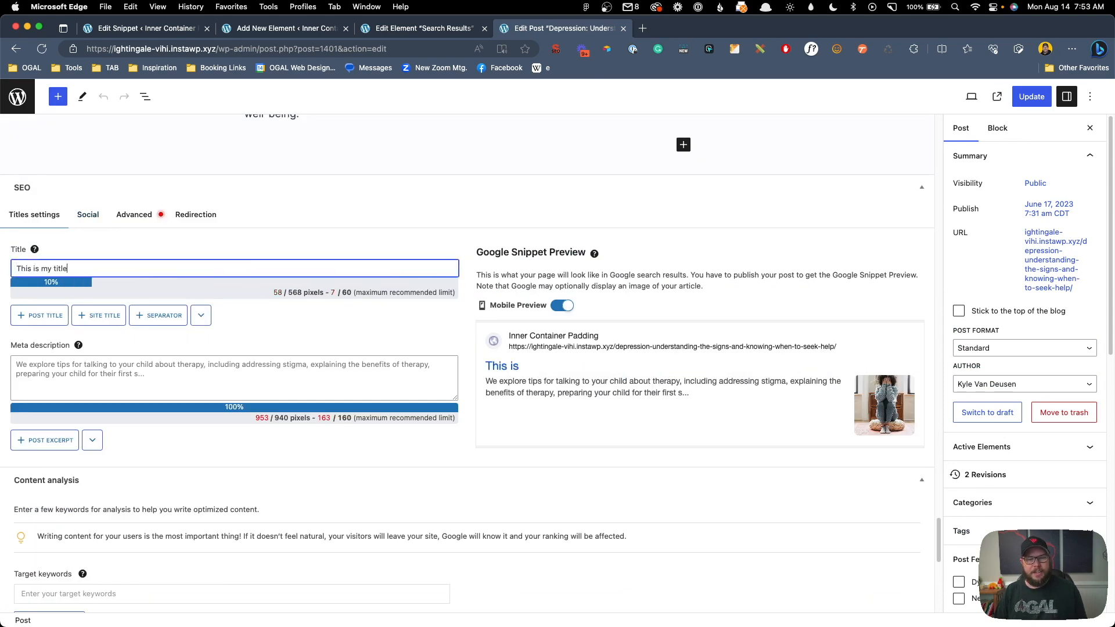
click(93, 372)
text(This i)
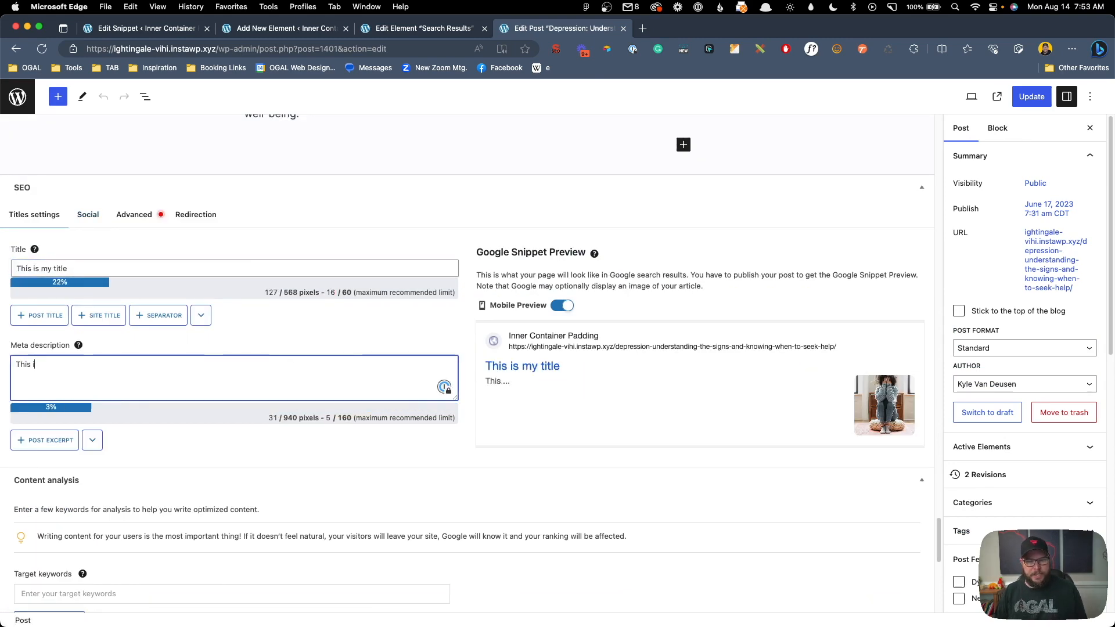
text(s my description)
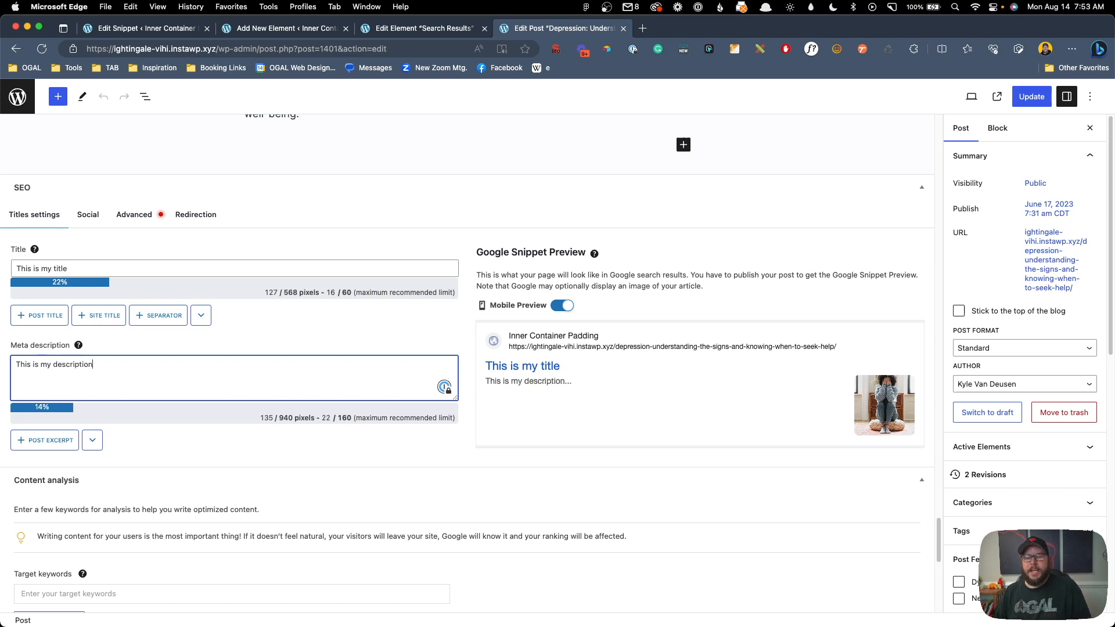
click(1036, 103)
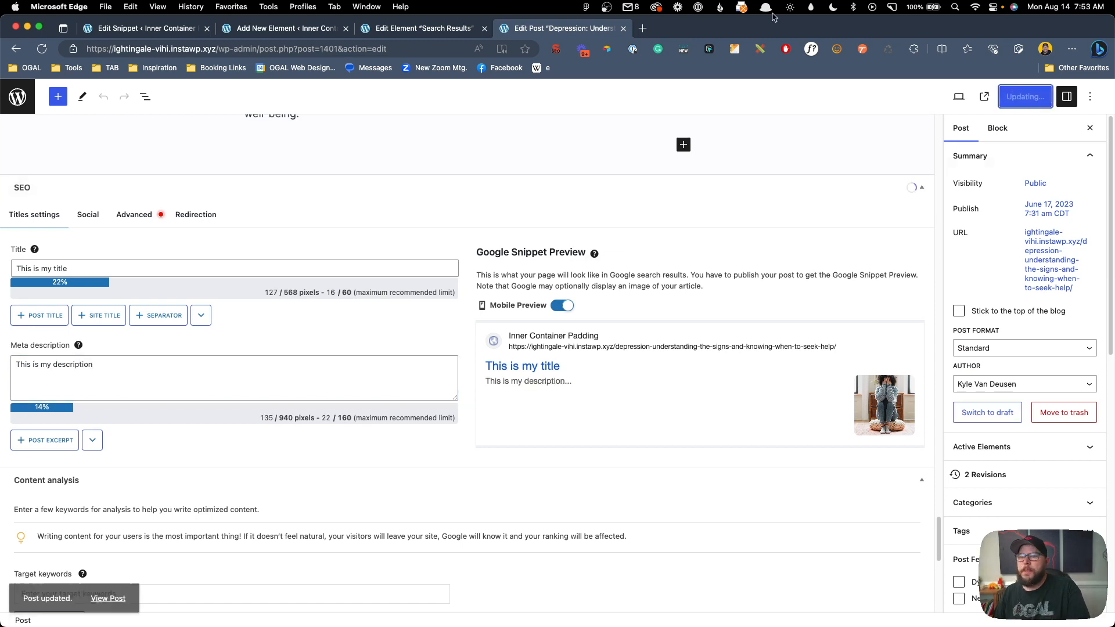
Step: Return to the site's front page and search for "depression" to check the post's meta title and description in the results
drag(224, 51, 577, 61)
key(BackSpace)
key(BackSpace)
key(BackSpace)
key(Return)
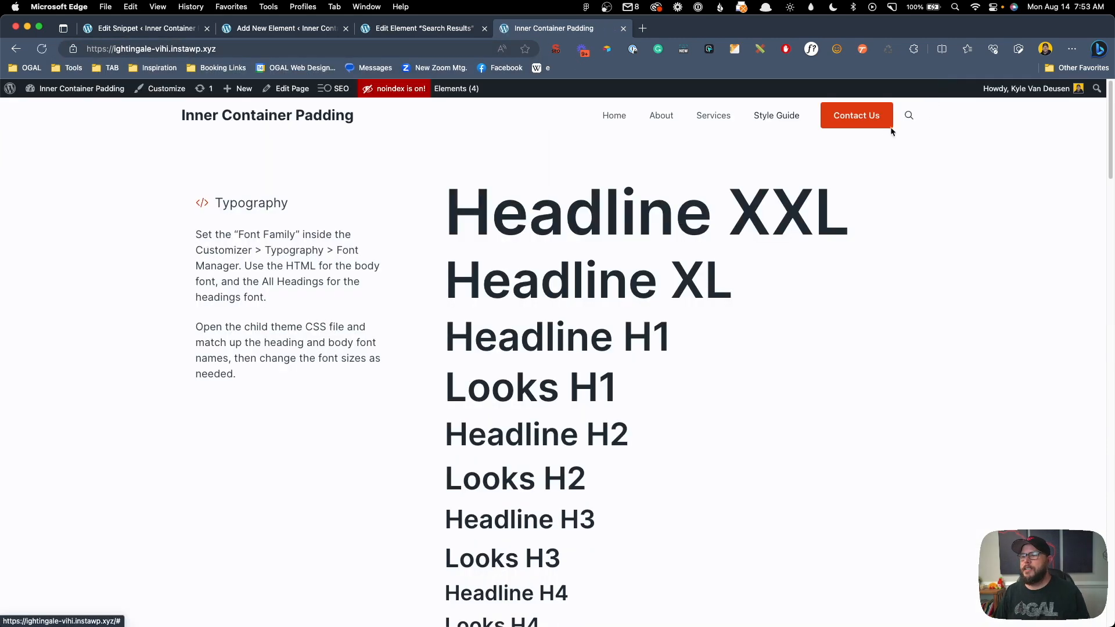
click(913, 115)
text(drpr)
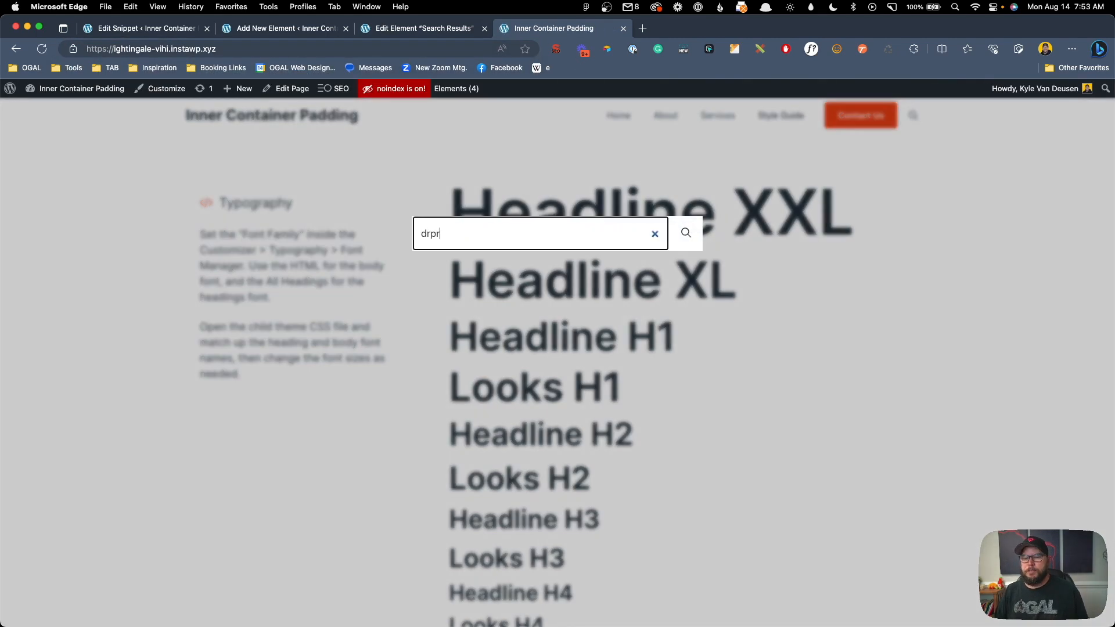
text(epression)
key(Return)
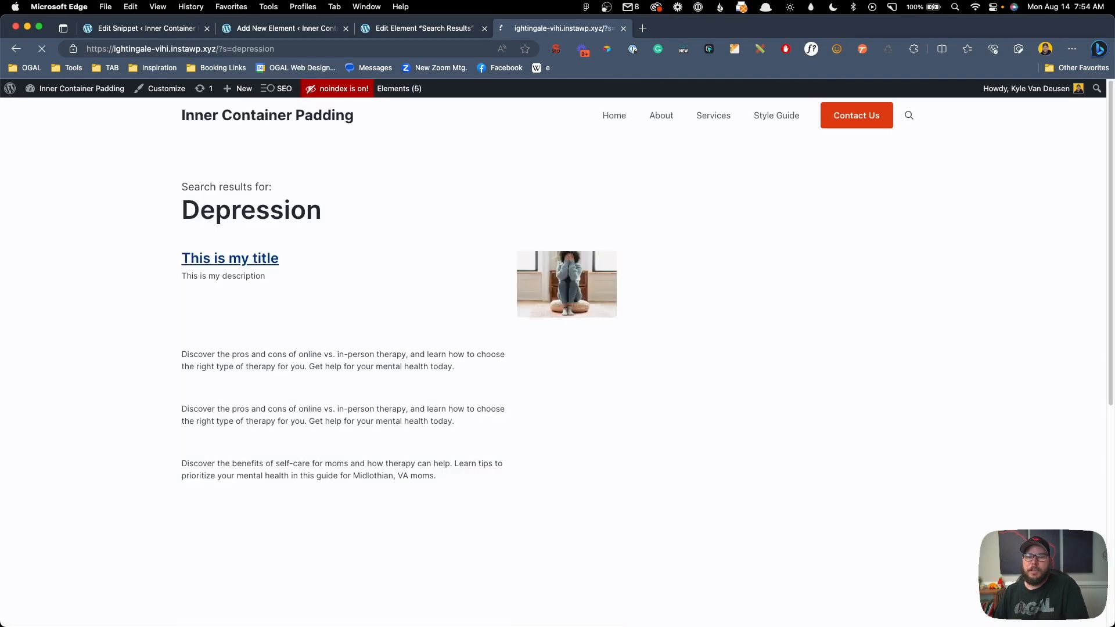